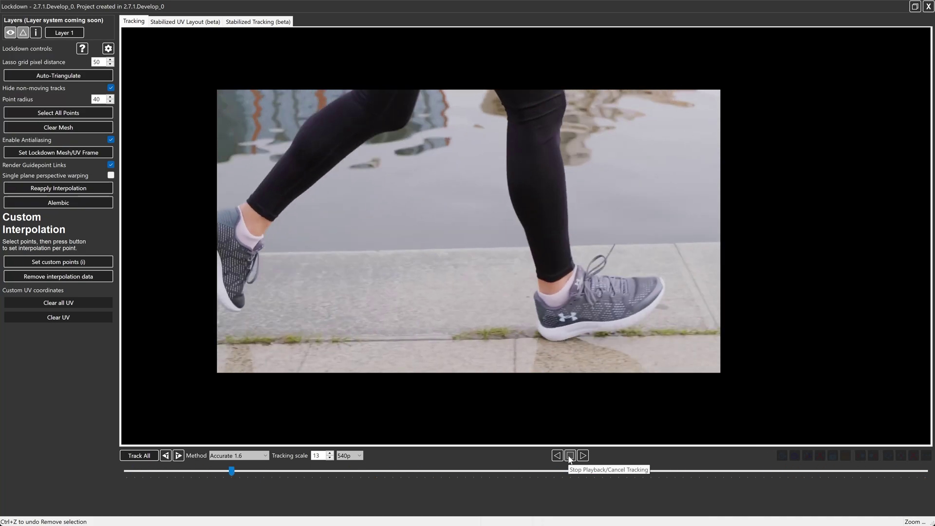
# Place a tracking point on the raised shoe's logo in the first frame and track it forward
pyautogui.click(570, 458)
pyautogui.moveTo(401, 472); pyautogui.dragTo(90, 466)
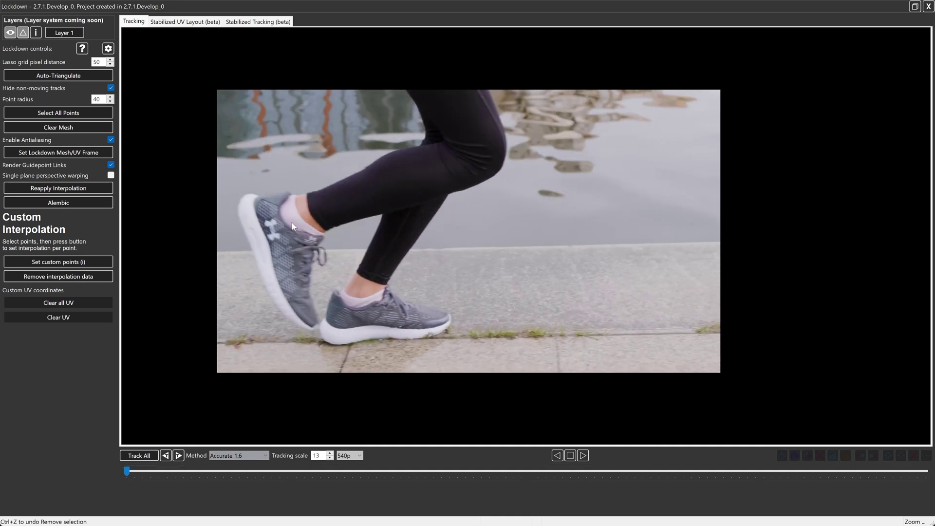
pyautogui.click(271, 228)
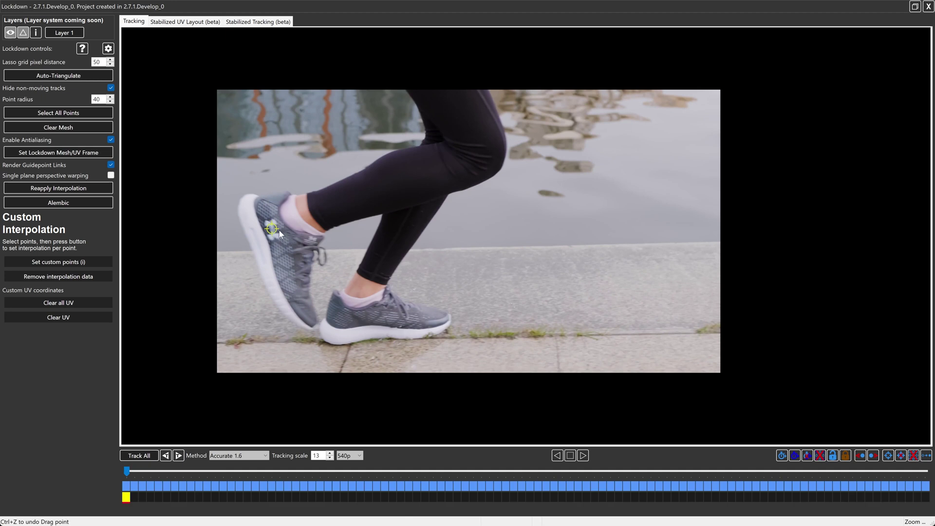
pyautogui.click(179, 456)
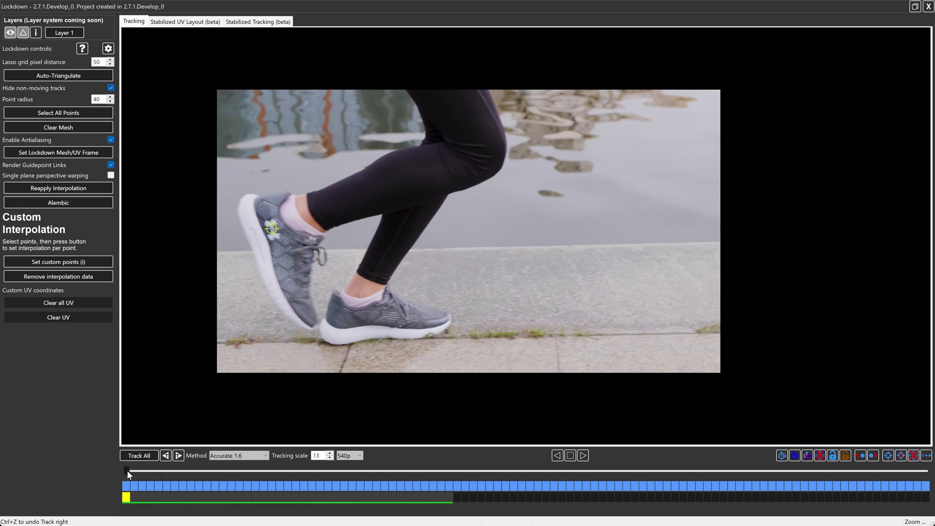
# Reposition the tracking point onto the shoe logo at two frames in the early part of the clip
pyautogui.moveTo(127, 471); pyautogui.dragTo(223, 471)
pyautogui.click(550, 319)
pyautogui.moveTo(552, 322); pyautogui.dragTo(551, 321)
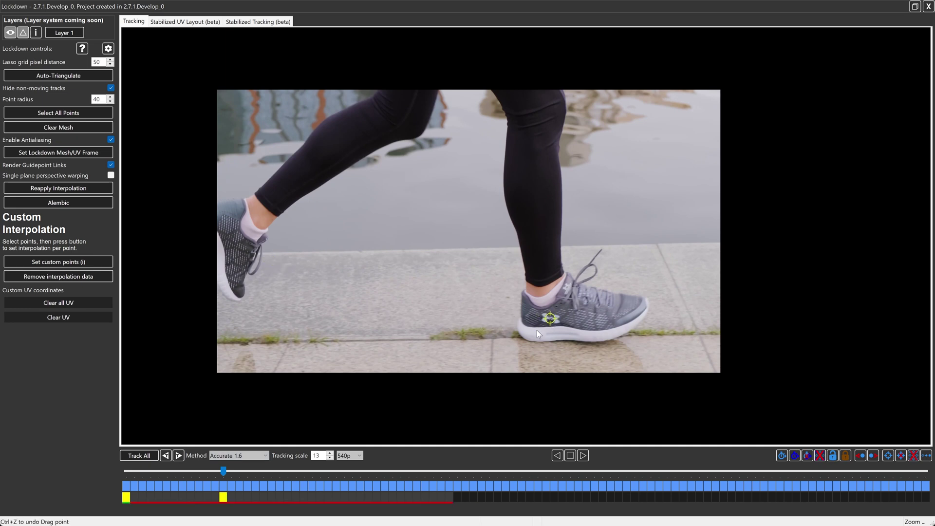
pyautogui.click(177, 484)
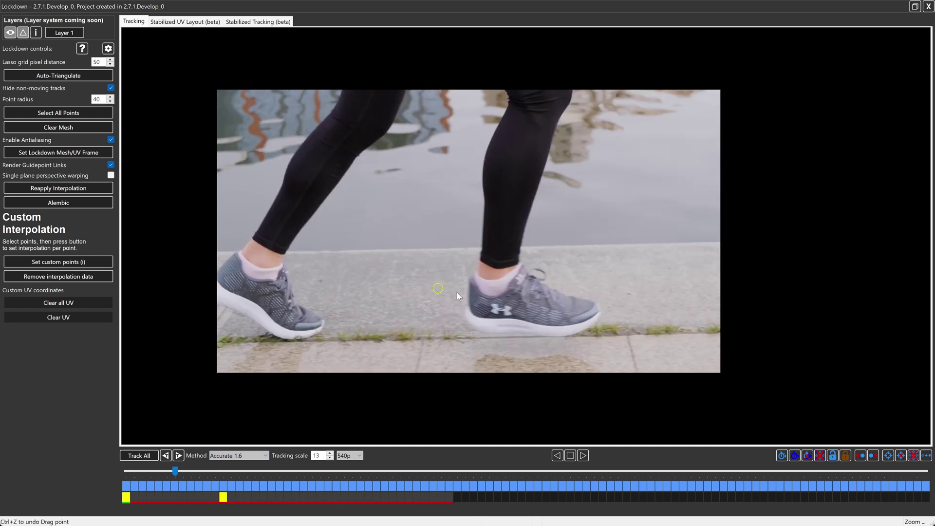
pyautogui.moveTo(455, 294); pyautogui.dragTo(503, 314)
# Reposition the tracking point onto the shoe logo at two frames before the middle of the clip
pyautogui.moveTo(175, 471); pyautogui.dragTo(422, 472)
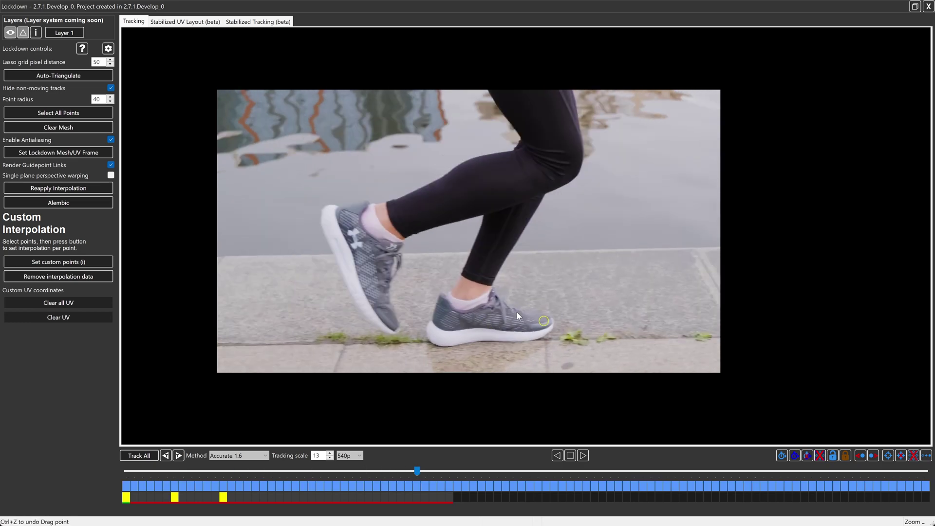
pyautogui.moveTo(542, 320); pyautogui.dragTo(353, 241)
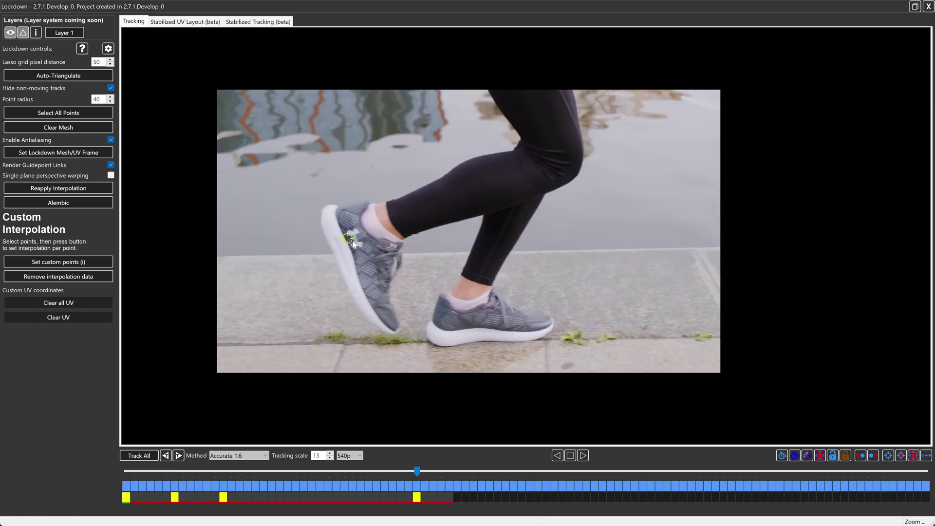
pyautogui.click(331, 483)
pyautogui.moveTo(417, 279); pyautogui.dragTo(291, 289)
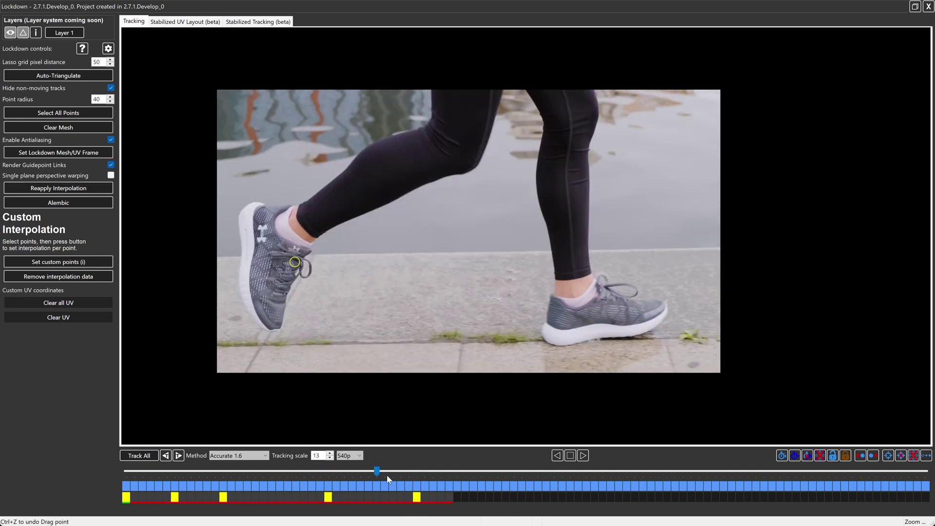
# Reposition the tracking point onto the shoe logo at two frames in the second half of the clip
pyautogui.moveTo(383, 473); pyautogui.dragTo(526, 479)
pyautogui.click(585, 310)
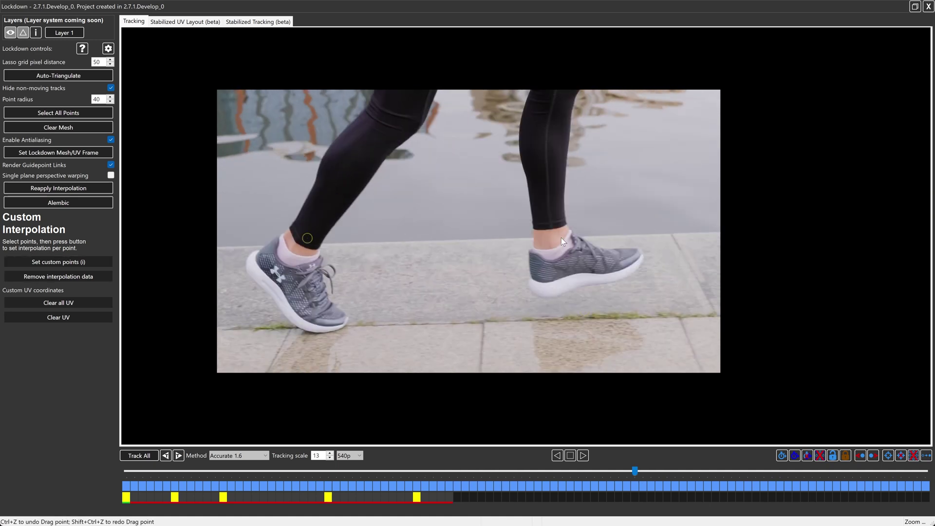
pyautogui.moveTo(307, 237); pyautogui.dragTo(276, 274)
pyautogui.moveTo(635, 472); pyautogui.dragTo(803, 482)
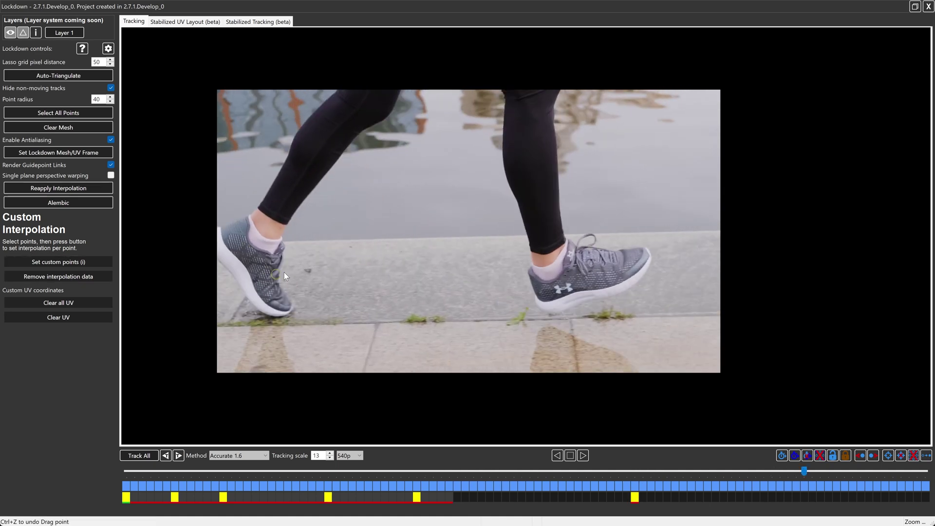
pyautogui.moveTo(283, 276)
pyautogui.mouseDown()
pyautogui.moveTo(438, 292)
pyautogui.moveTo(564, 293)
pyautogui.mouseUp()
# Reposition the tracking point onto the shoe logo in the last frame and run Track All
pyautogui.moveTo(805, 471); pyautogui.dragTo(932, 489)
pyautogui.click(261, 292)
pyautogui.click(292, 301)
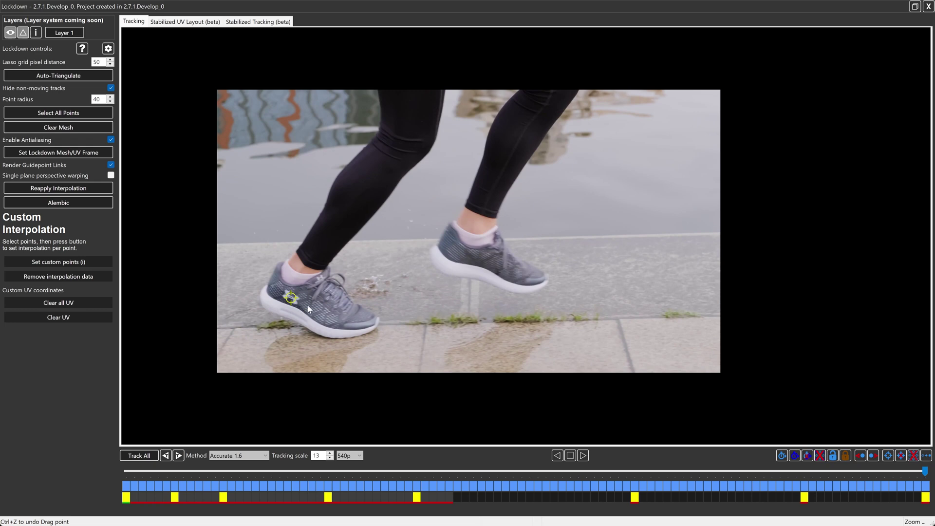
pyautogui.click(347, 306)
pyautogui.click(145, 457)
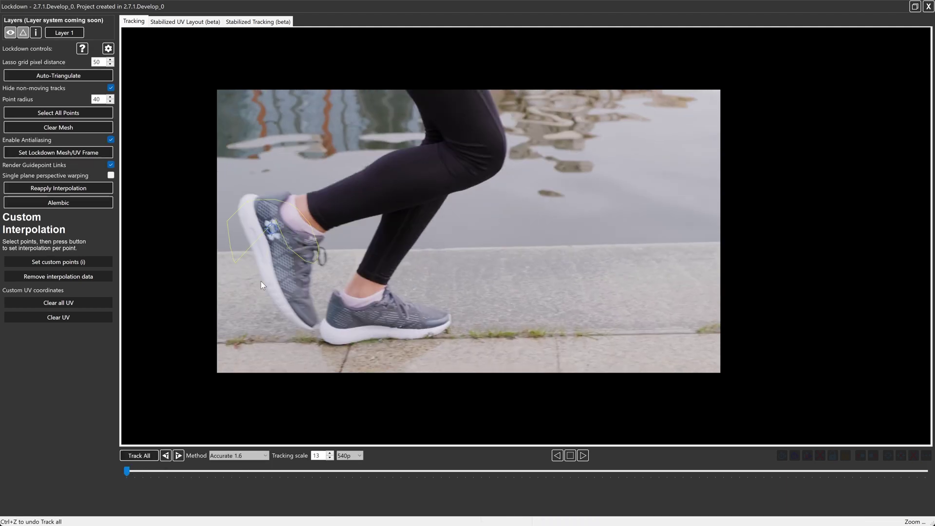
# Review the logo point through the clip, and place four expansion points around the shoe in a frame where it stands on the ground
pyautogui.click(271, 229)
pyautogui.moveTo(125, 471); pyautogui.dragTo(803, 504)
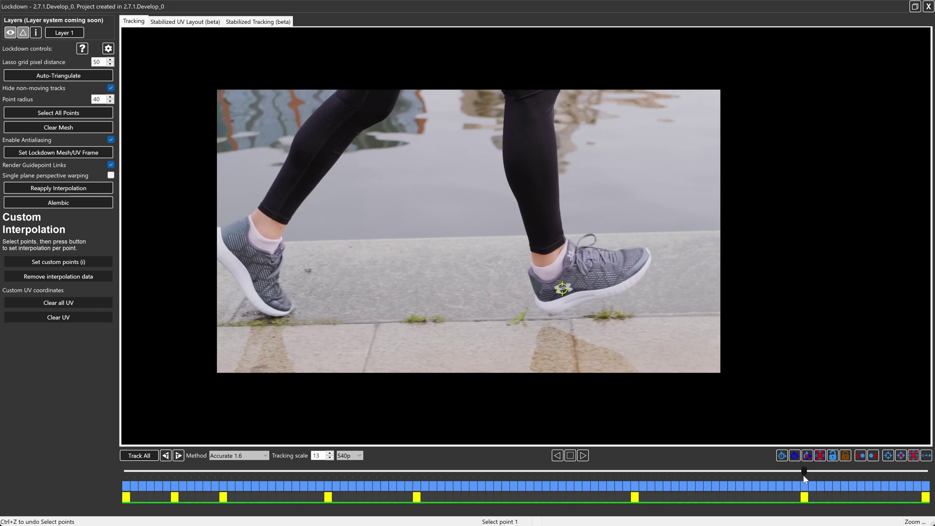
pyautogui.moveTo(805, 473); pyautogui.dragTo(247, 486)
pyautogui.click(378, 359)
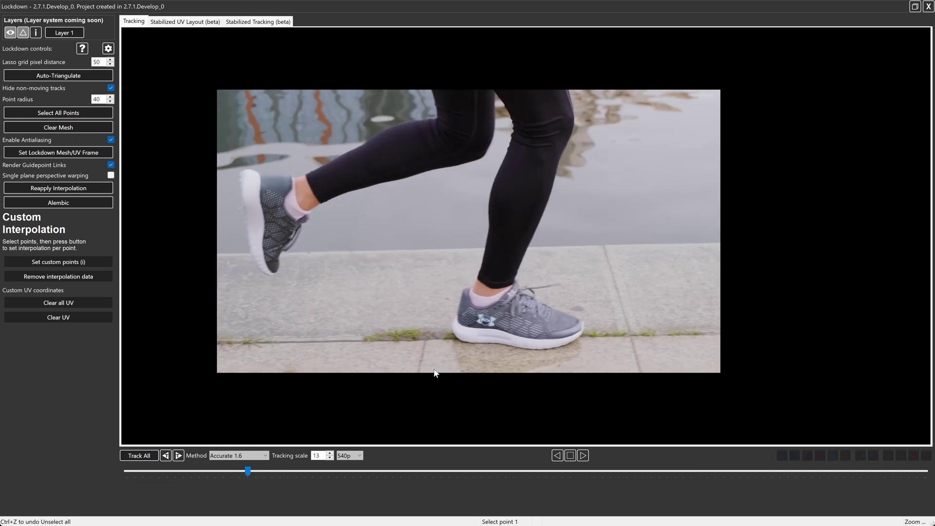
pyautogui.click(423, 366)
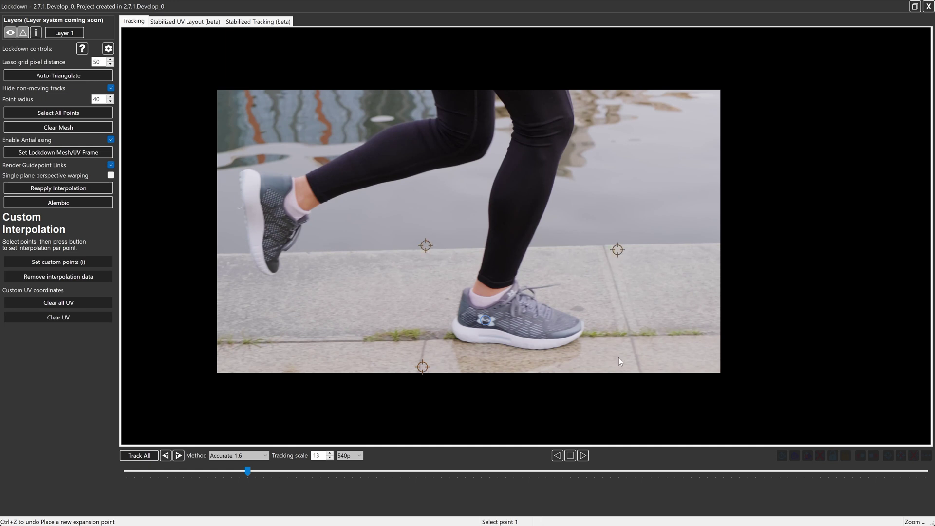
pyautogui.moveTo(422, 366); pyautogui.dragTo(420, 365)
pyautogui.click(422, 340)
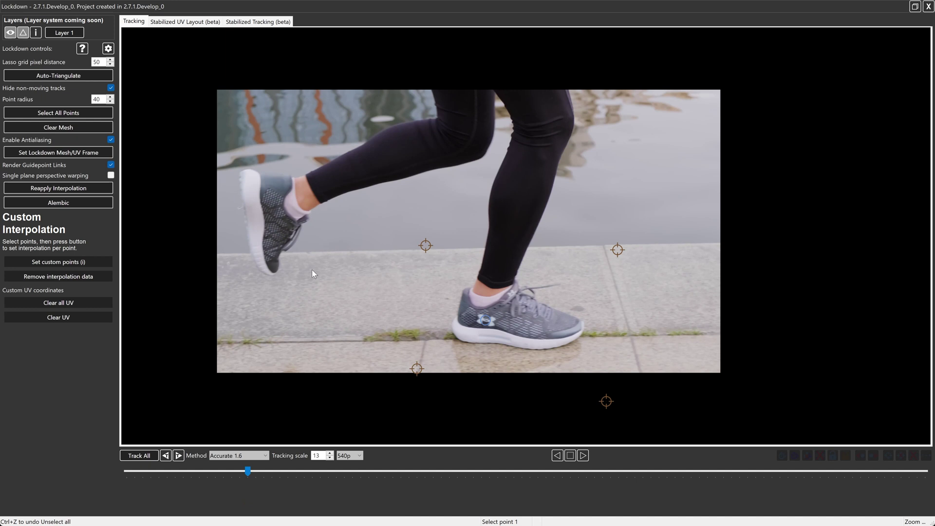
# Auto-triangulate the mesh and set the layer's interpolation to Position/scale/rotate
pyautogui.click(72, 76)
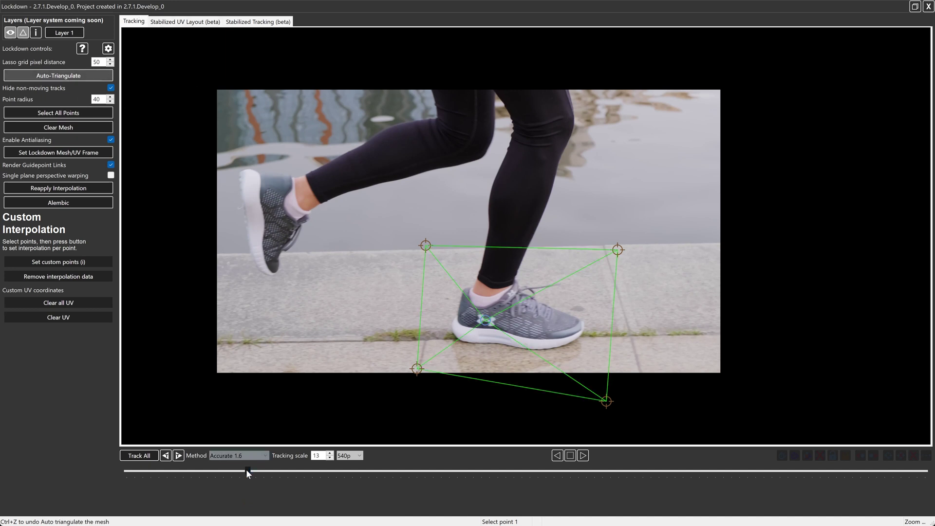
pyautogui.moveTo(247, 470)
pyautogui.mouseDown()
pyautogui.moveTo(189, 471)
pyautogui.moveTo(265, 471)
pyautogui.moveTo(248, 471)
pyautogui.mouseUp()
pyautogui.click(34, 32)
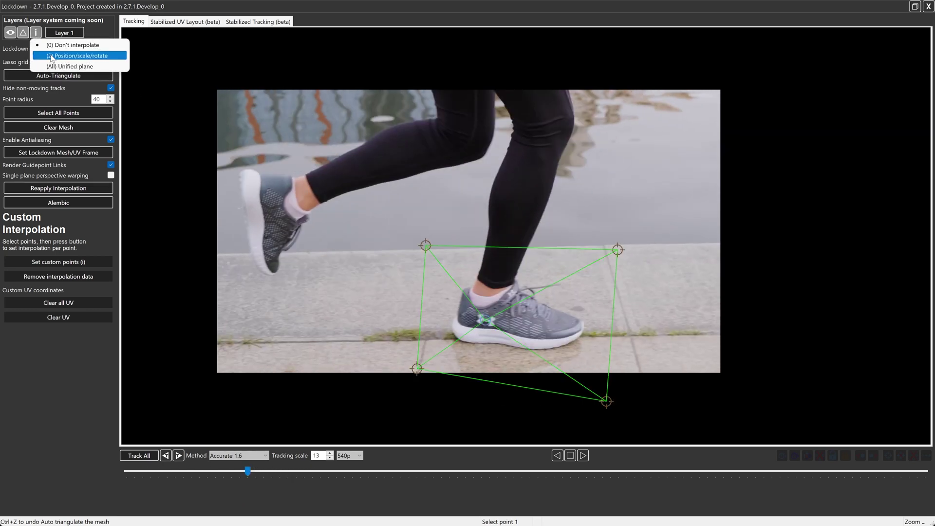
pyautogui.click(52, 57)
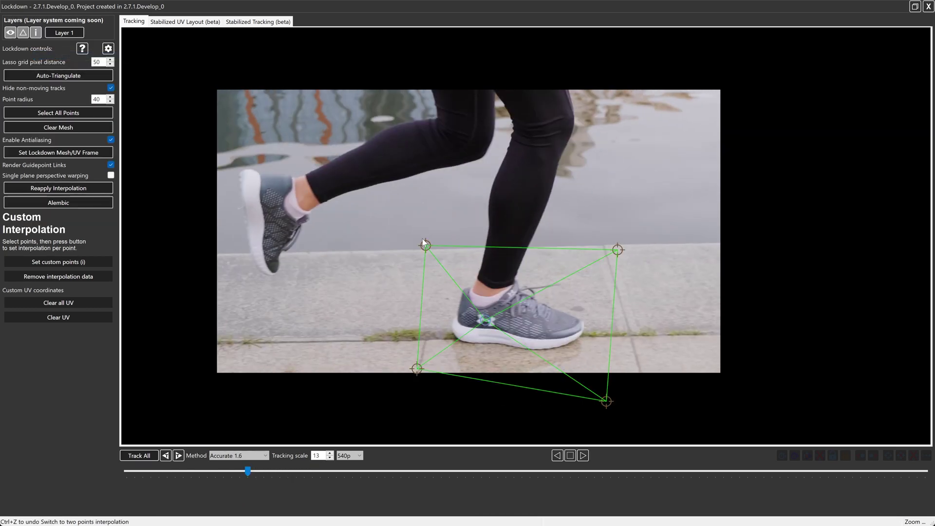
# In the first frame, move the mesh's lower corner points down below the shoes to enlarge the mesh, and select both
pyautogui.click(402, 270)
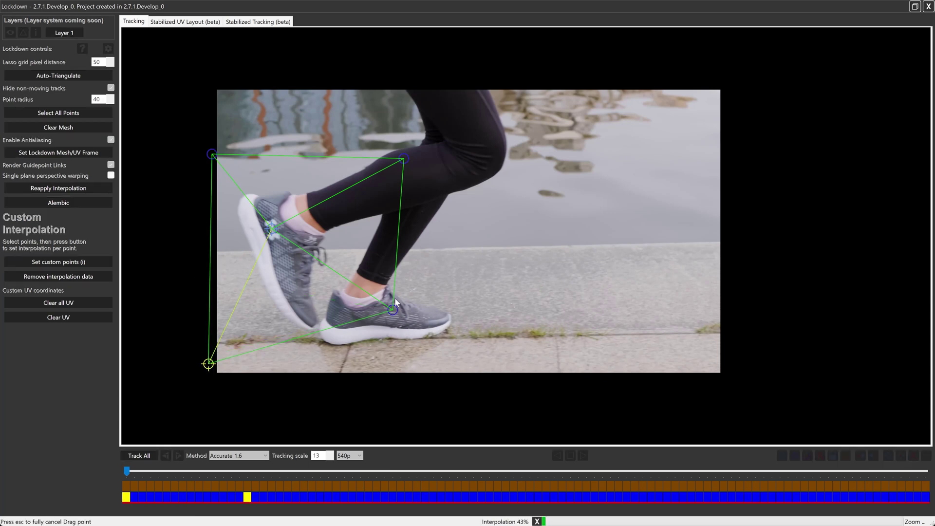
pyautogui.moveTo(393, 310); pyautogui.dragTo(392, 366)
pyautogui.moveTo(448, 404)
pyautogui.mouseDown()
pyautogui.moveTo(442, 386)
pyautogui.moveTo(238, 411)
pyautogui.mouseUp()
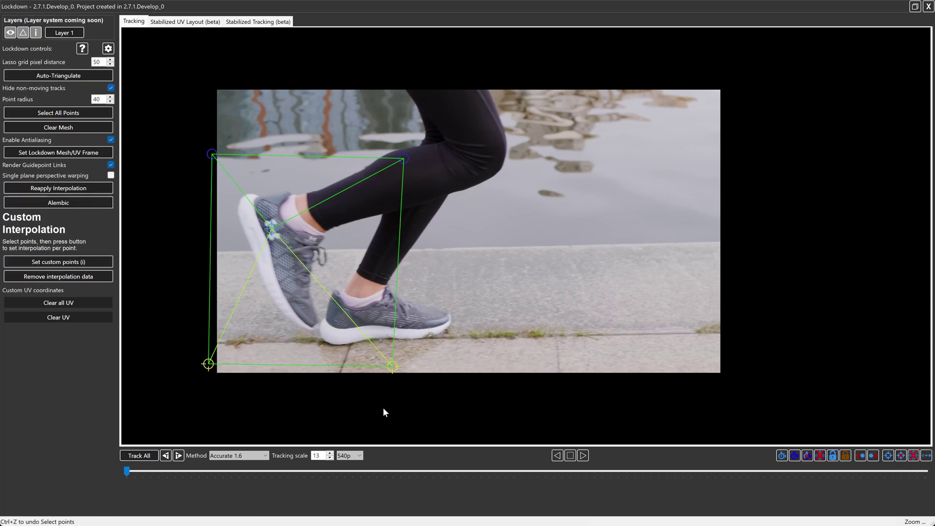
pyautogui.click(873, 456)
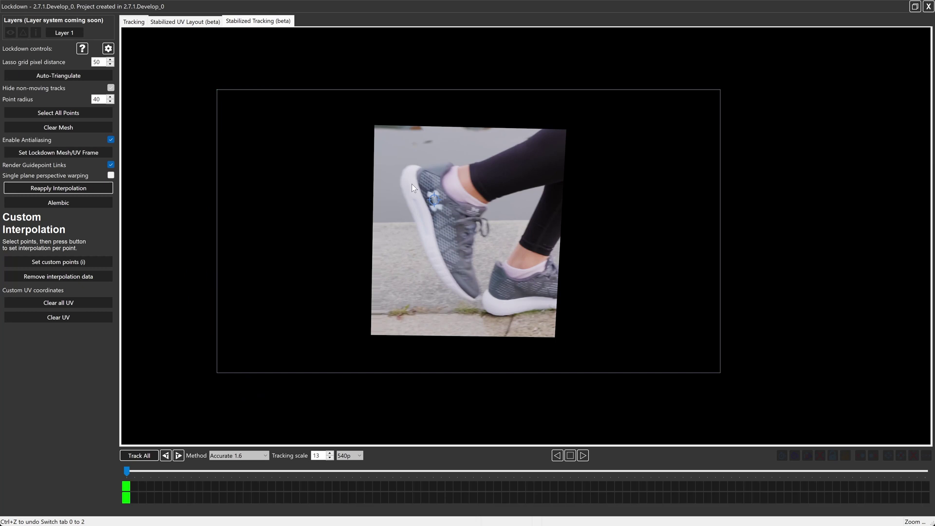
# In the stabilized tracking view, place a tracking point on the centre of the shoe logo in the first frame
pyautogui.scroll(5, 412, 192)
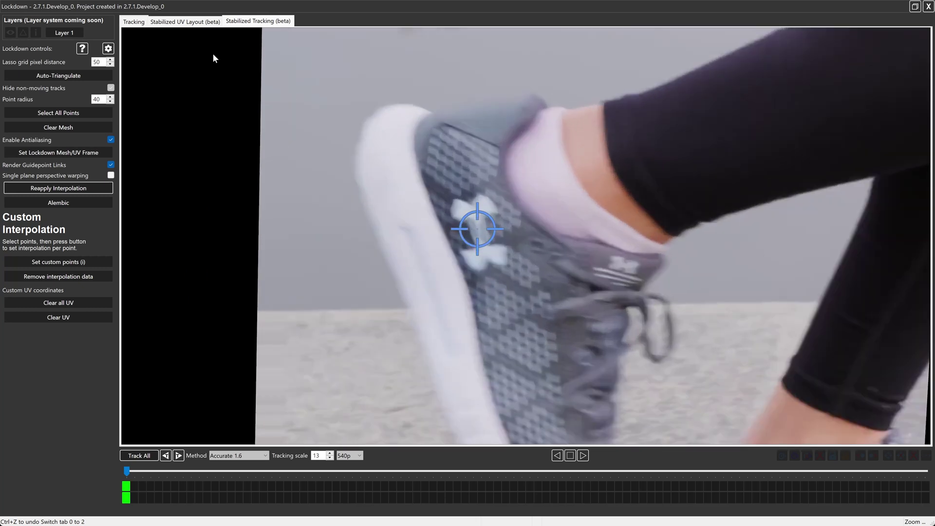
pyautogui.click(141, 23)
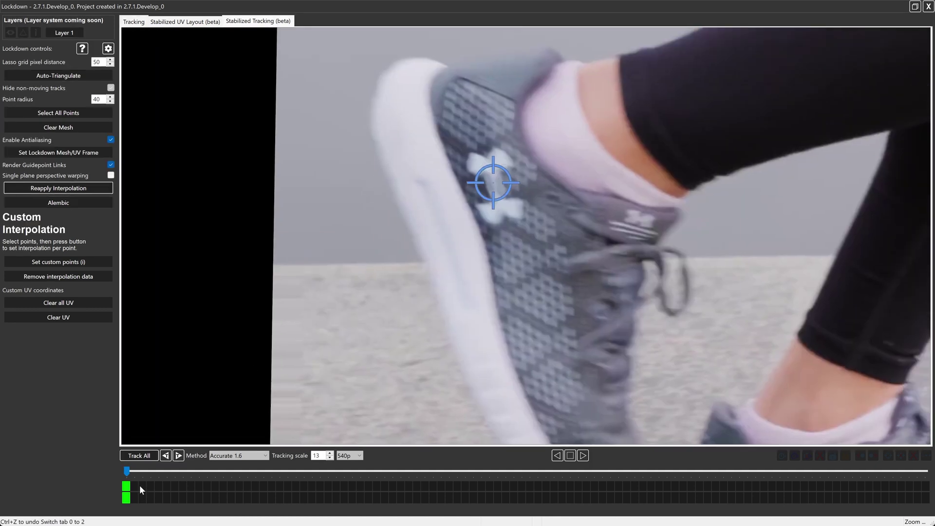
pyautogui.moveTo(408, 247); pyautogui.dragTo(360, 265)
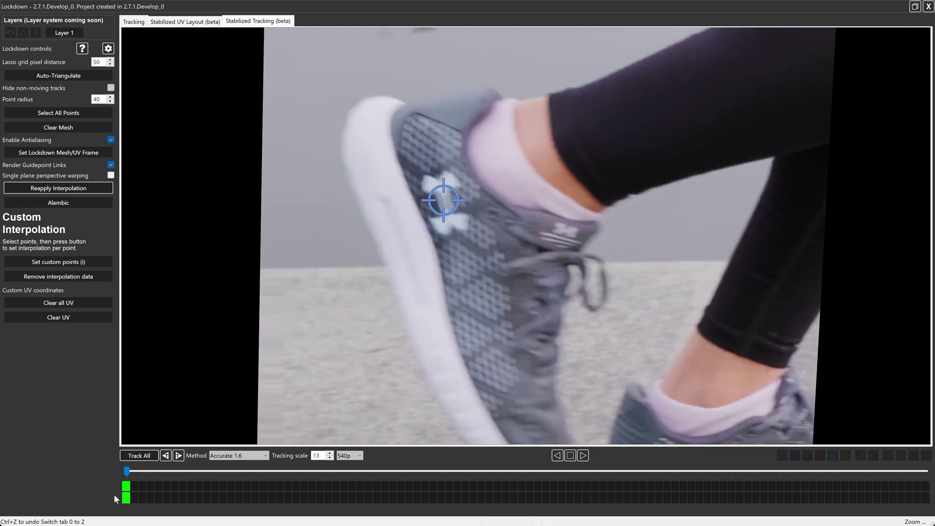
pyautogui.moveTo(126, 471); pyautogui.dragTo(13, 481)
pyautogui.press('Delete')
pyautogui.click(446, 203)
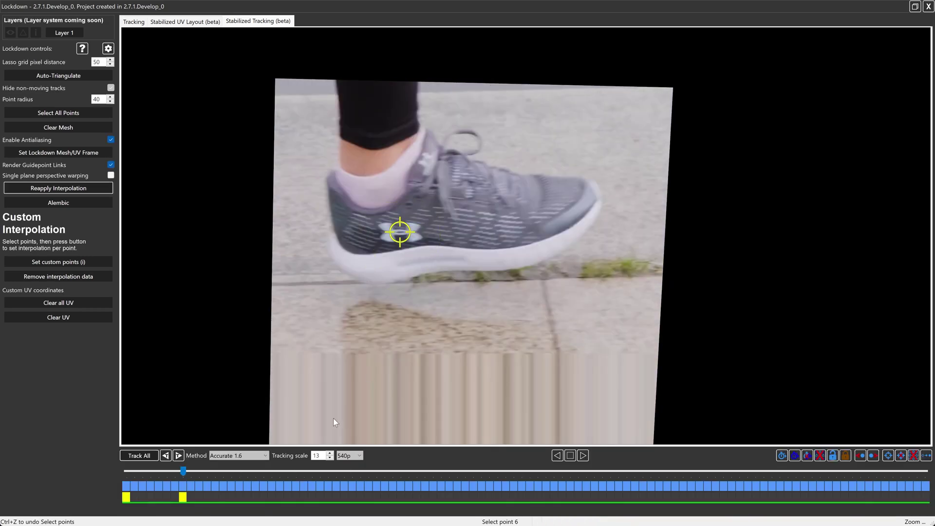
# Correct the stabilized logo point's position in the last frame and in a frame past the middle of the clip
pyautogui.moveTo(185, 470); pyautogui.dragTo(925, 471)
pyautogui.scroll(5, 366, 203)
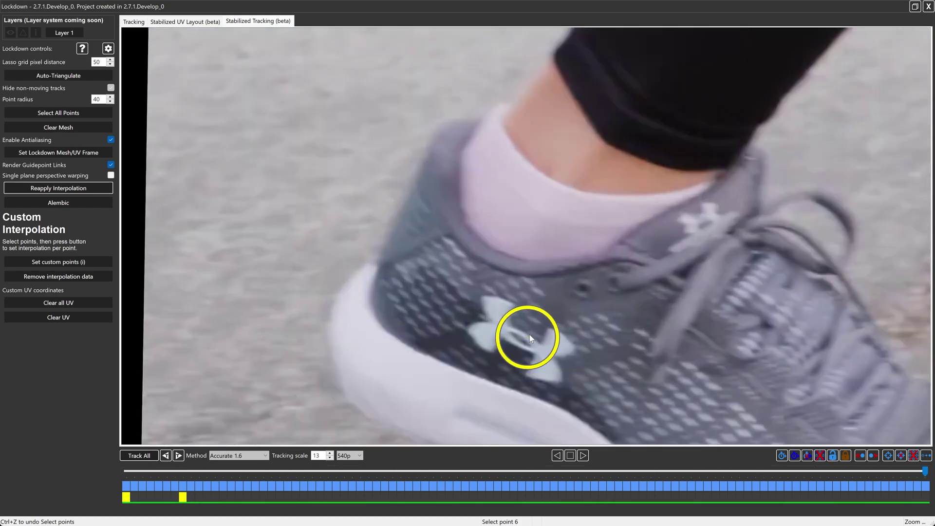
pyautogui.moveTo(530, 338); pyautogui.dragTo(522, 338)
pyautogui.scroll(-4, 533, 332)
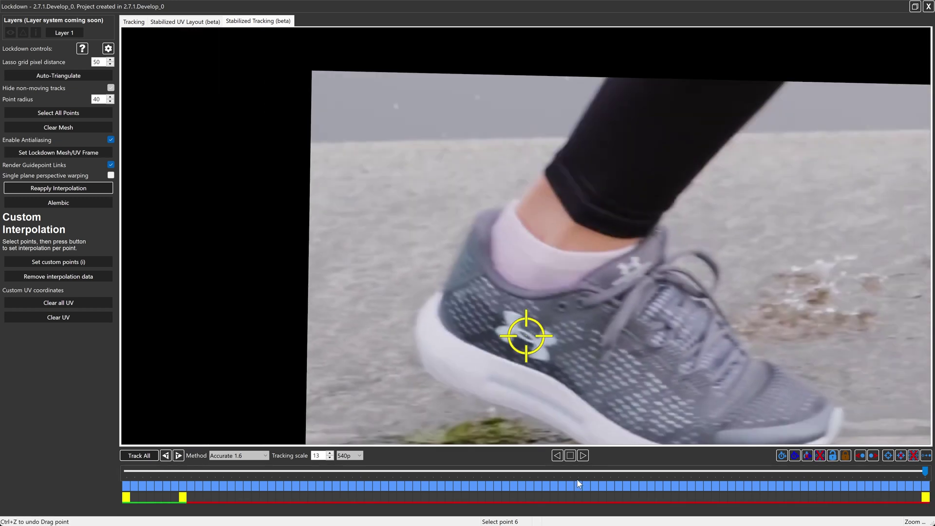
pyautogui.click(580, 484)
pyautogui.moveTo(528, 341); pyautogui.dragTo(531, 341)
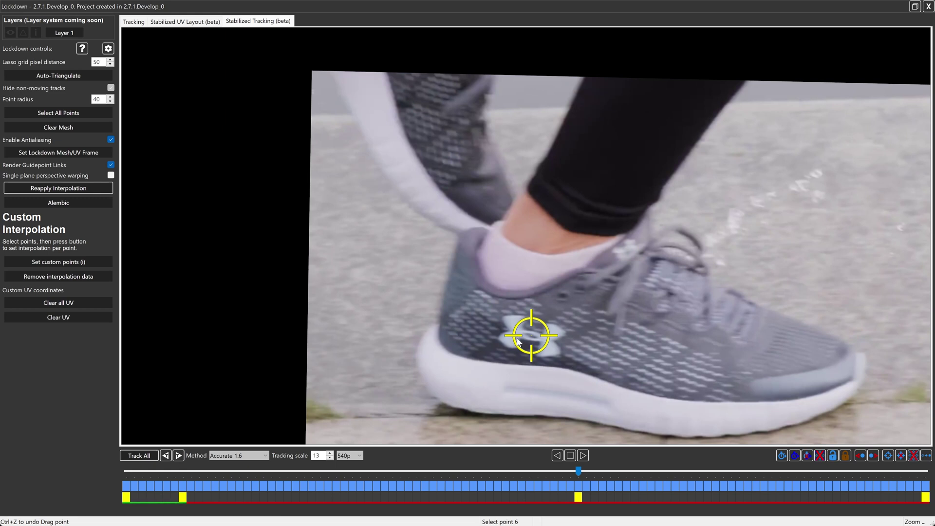
# Place a second tracking point on the dashed fabric pattern near the shoe's toe in the last frame
pyautogui.scroll(-3, 517, 316)
pyautogui.moveTo(507, 272); pyautogui.dragTo(451, 246)
pyautogui.scroll(-2, 452, 246)
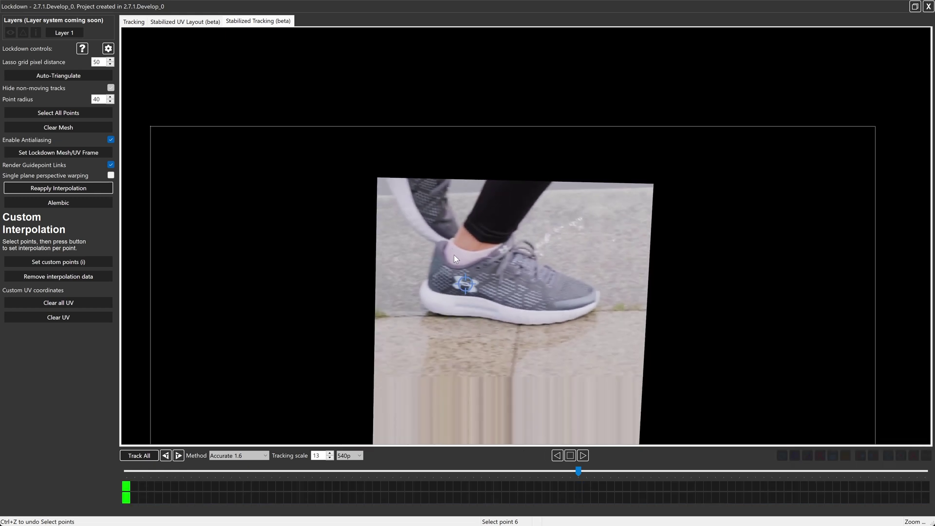
pyautogui.scroll(3, 497, 252)
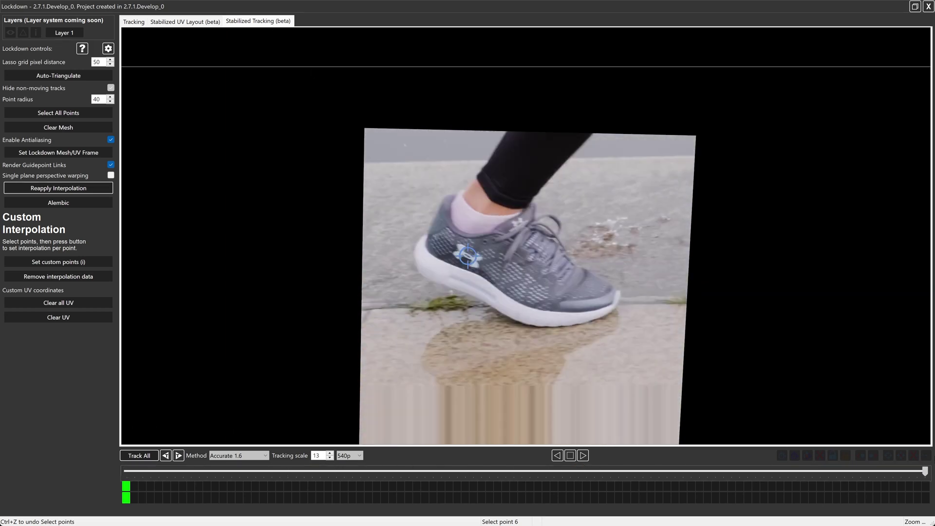
pyautogui.scroll(5, 548, 298)
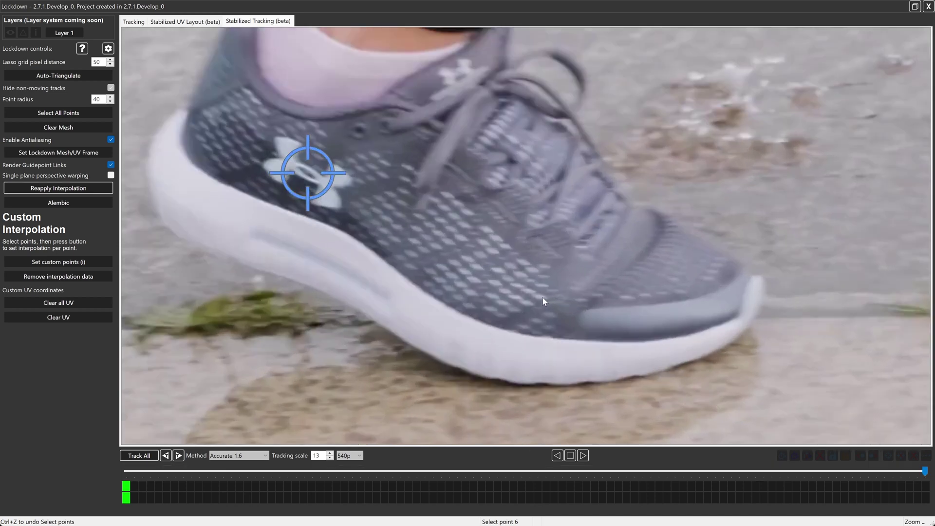
pyautogui.click(540, 297)
pyautogui.moveTo(541, 297); pyautogui.dragTo(540, 297)
pyautogui.scroll(-5, 591, 309)
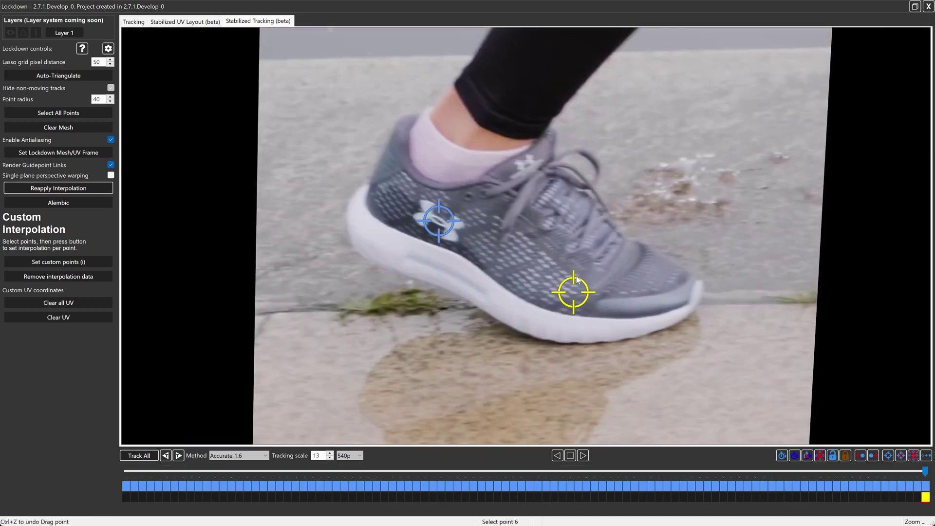
# Reposition the toe point onto the same pattern detail in a middle frame, an early frame and the first frame
pyautogui.moveTo(925, 476); pyautogui.dragTo(555, 470)
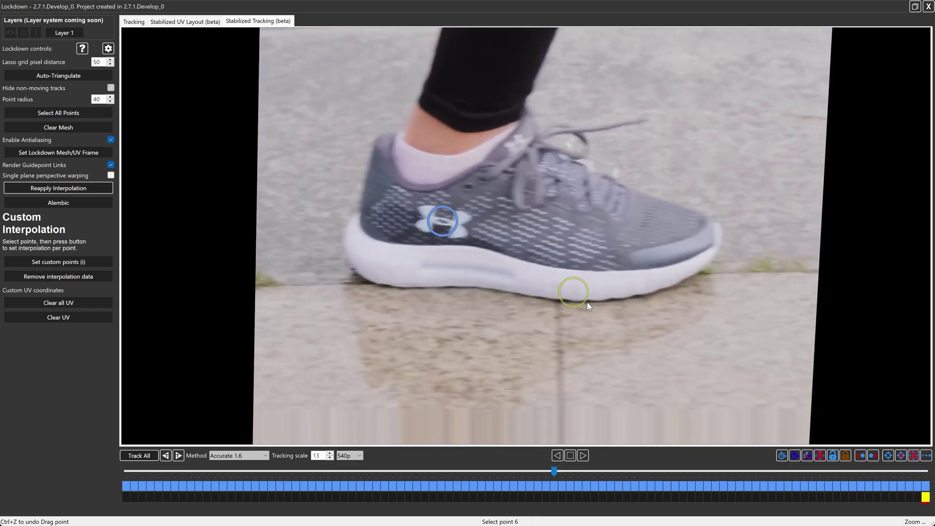
pyautogui.moveTo(581, 295); pyautogui.dragTo(604, 250)
pyautogui.moveTo(555, 471); pyautogui.dragTo(280, 471)
pyautogui.moveTo(604, 261); pyautogui.dragTo(604, 260)
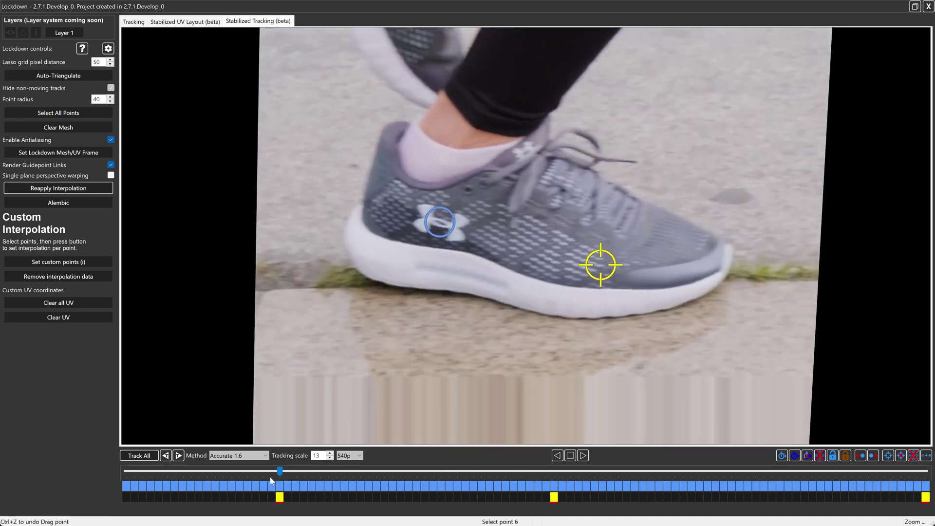
pyautogui.moveTo(280, 468); pyautogui.dragTo(92, 455)
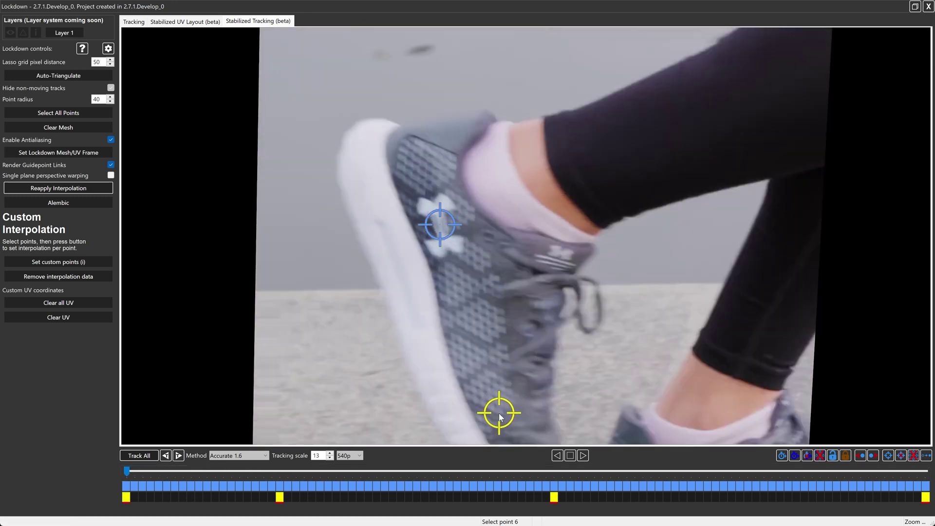
# Track the logo and toe points through the whole clip
pyautogui.scroll(-4, 527, 323)
pyautogui.moveTo(554, 295); pyautogui.dragTo(508, 206)
pyautogui.click(139, 455)
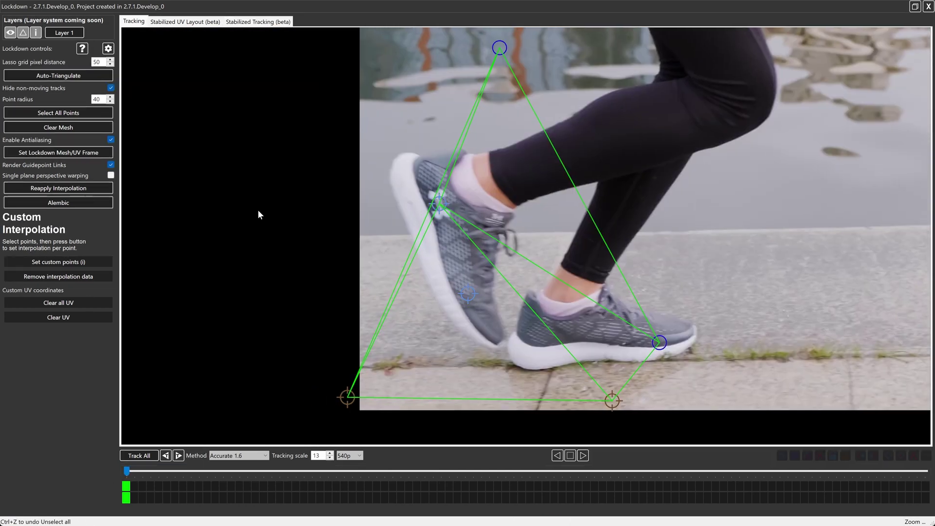
# Clear the existing mesh, auto-triangulate it again with the logo and toe points, and check it about a quarter into the clip
pyautogui.click(86, 126)
pyautogui.click(64, 77)
pyautogui.scroll(-2, 343, 181)
pyautogui.moveTo(127, 475); pyautogui.dragTo(312, 472)
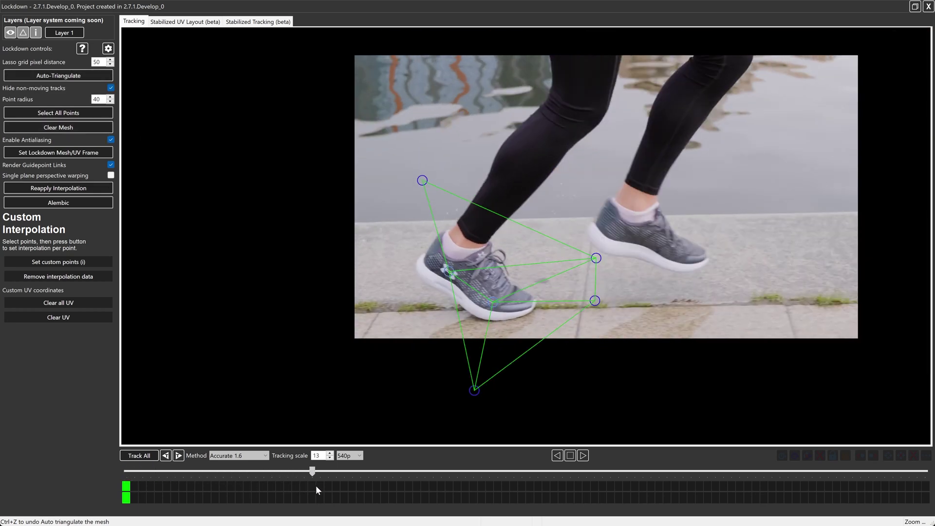
# Try moving the expansion point below the footage farther behind the shoe, then delete the existing expansion points
pyautogui.click(475, 390)
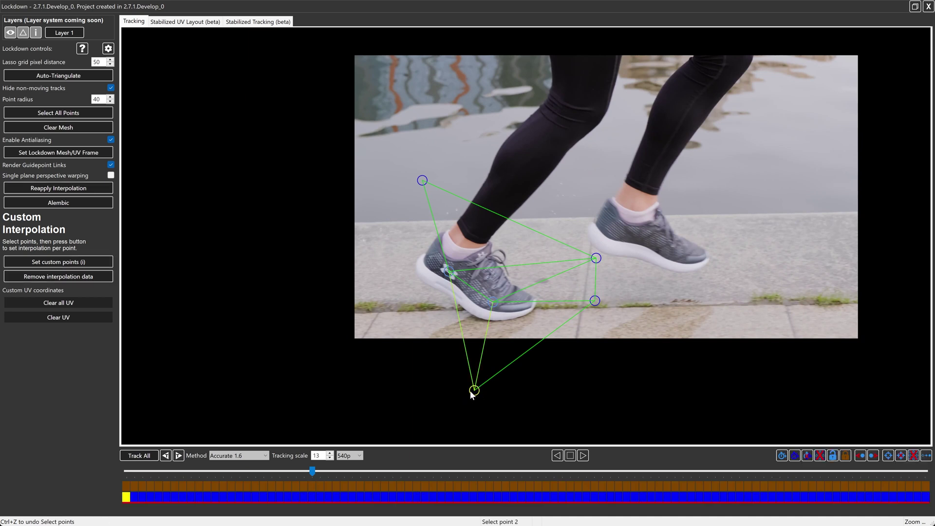
pyautogui.moveTo(471, 392); pyautogui.dragTo(361, 400)
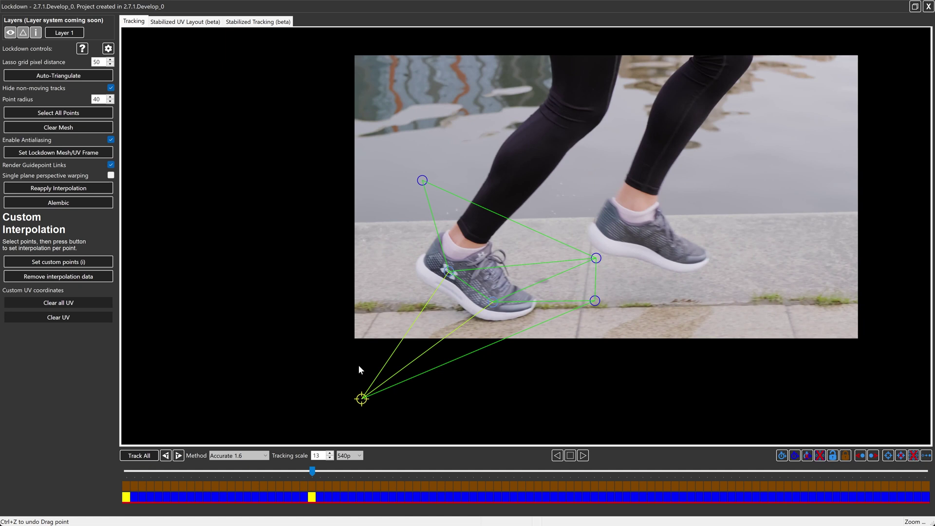
pyautogui.press('Delete')
# Place four new expansion points widely around the shoe and auto-triangulate the mesh
pyautogui.moveTo(618, 214); pyautogui.dragTo(560, 207)
pyautogui.click(423, 140)
pyautogui.click(703, 257)
pyautogui.click(511, 402)
pyautogui.click(242, 206)
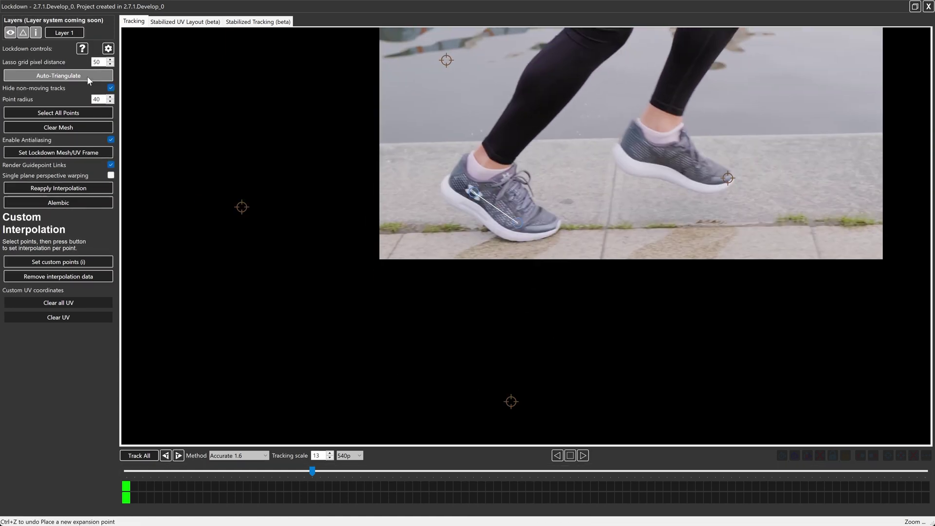
pyautogui.click(58, 75)
pyautogui.moveTo(366, 102); pyautogui.dragTo(317, 129)
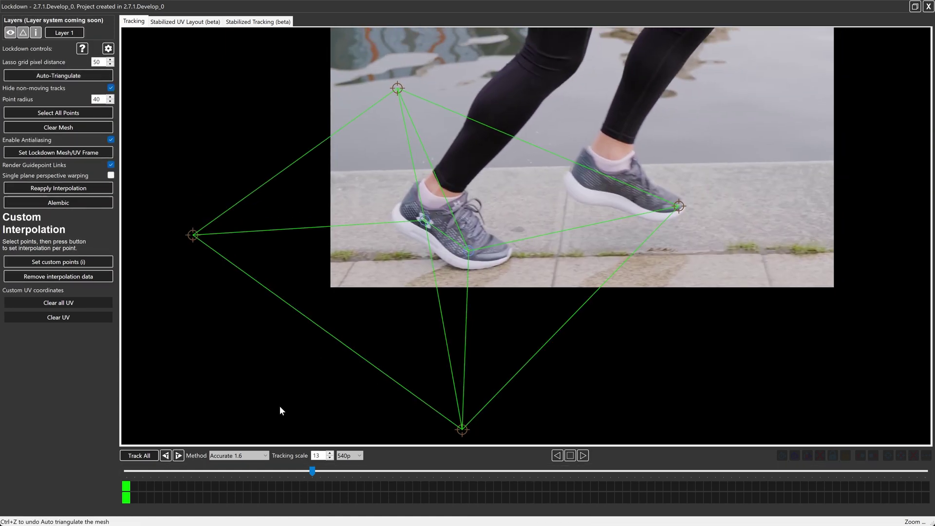
# Set the Lockdown mesh/UV frame to frame 51, where the shoe stands flat and side-on
pyautogui.moveTo(313, 471); pyautogui.dragTo(532, 464)
pyautogui.click(280, 22)
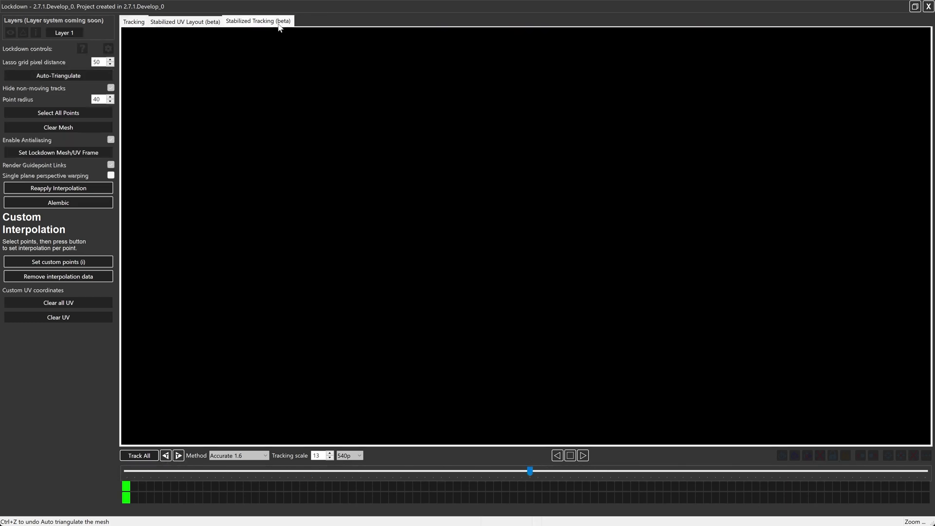
pyautogui.moveTo(593, 100); pyautogui.dragTo(531, 154)
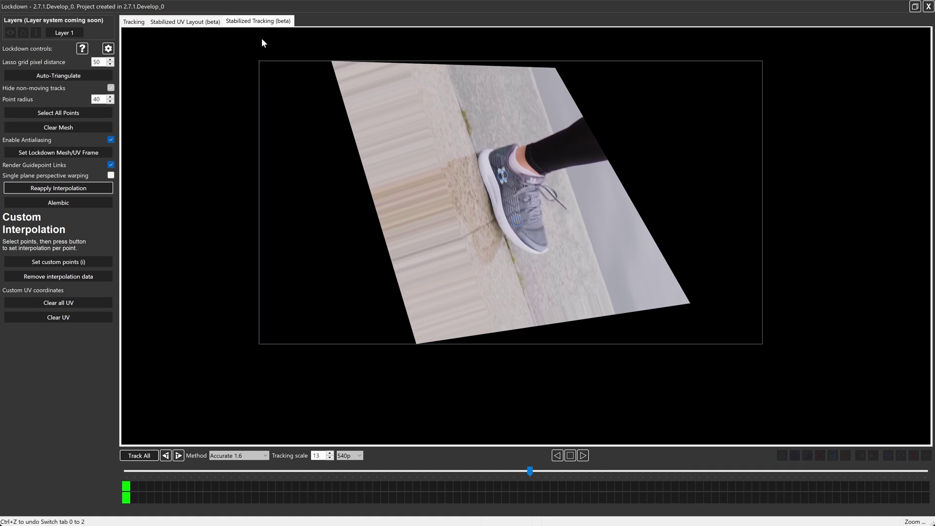
pyautogui.click(125, 22)
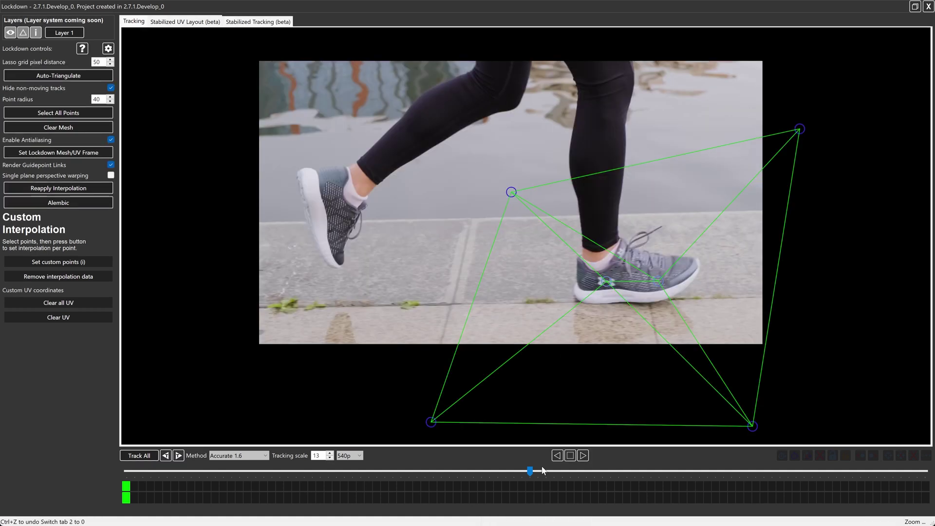
pyautogui.moveTo(530, 472); pyautogui.dragTo(538, 472)
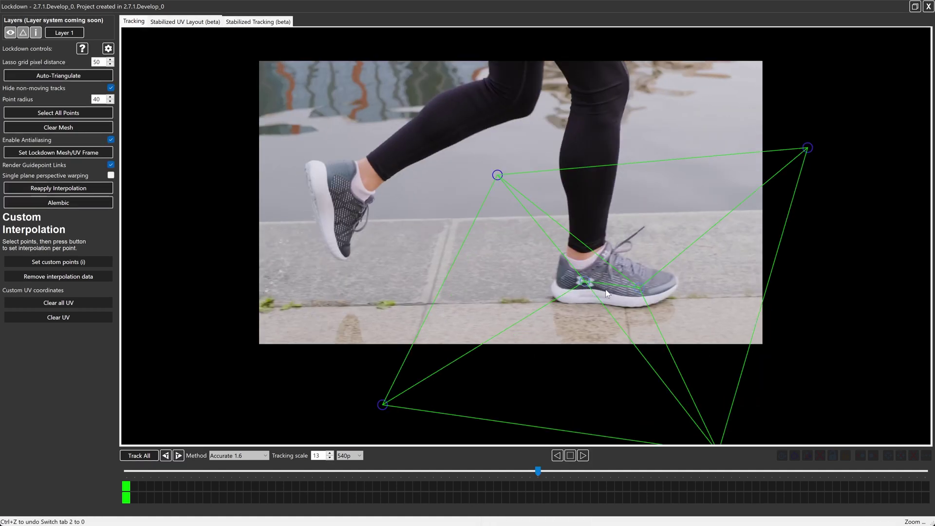
pyautogui.click(70, 153)
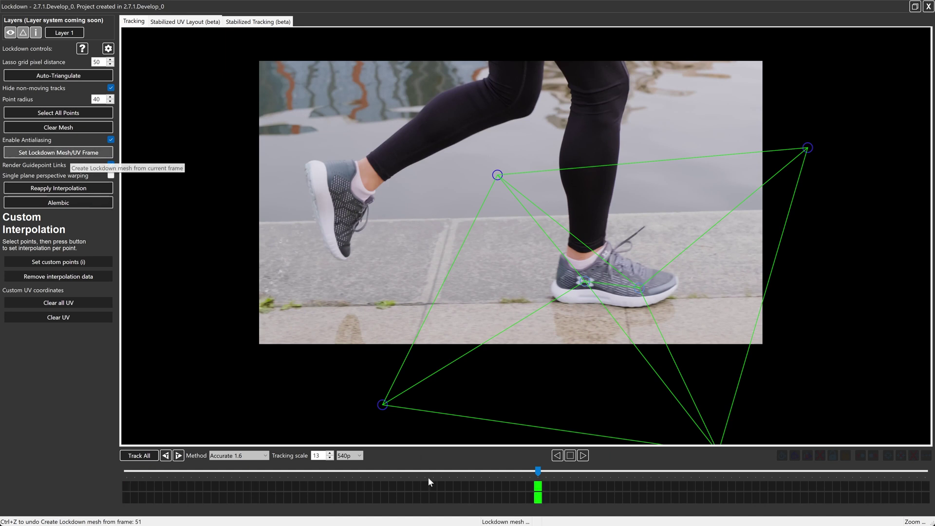
# In the stabilized tracking view, correct the toe point's position in an early frame and in a frame about a third into the clip
pyautogui.moveTo(616, 226); pyautogui.dragTo(558, 224)
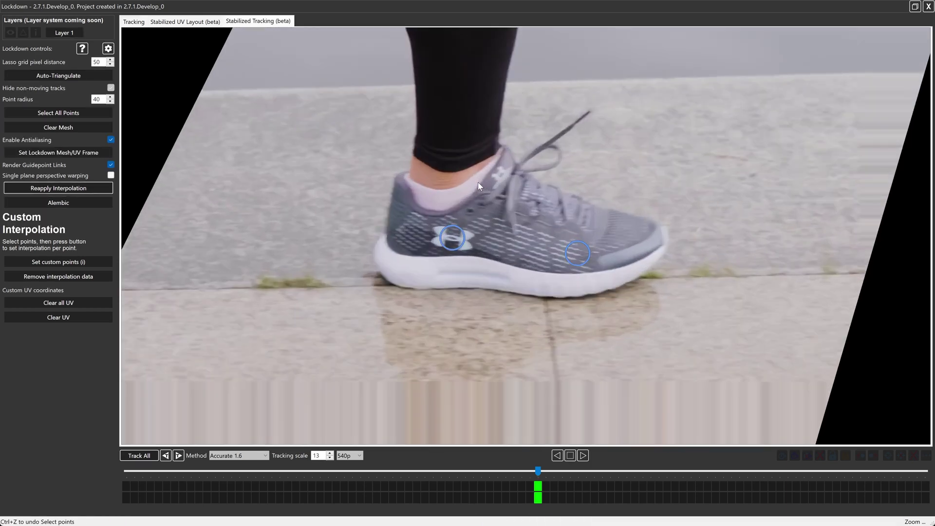
pyautogui.moveTo(539, 472); pyautogui.dragTo(2, 439)
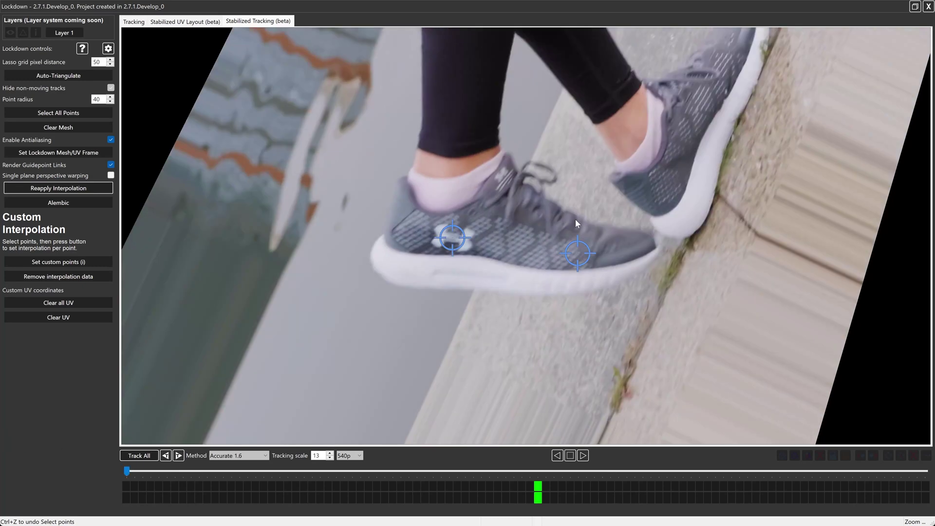
pyautogui.moveTo(628, 263); pyautogui.dragTo(633, 273)
pyautogui.moveTo(128, 474); pyautogui.dragTo(187, 476)
pyautogui.moveTo(576, 257); pyautogui.dragTo(617, 257)
pyautogui.moveTo(185, 472); pyautogui.dragTo(396, 488)
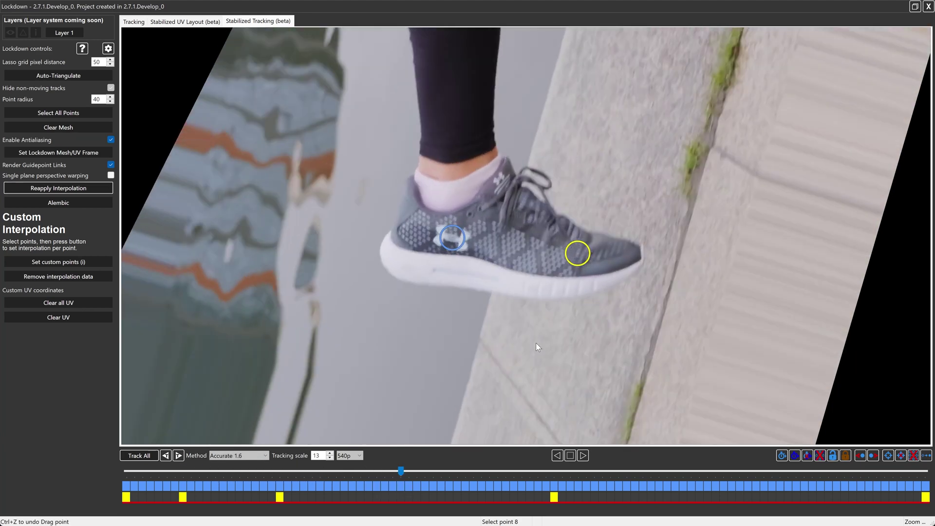
pyautogui.moveTo(579, 255); pyautogui.dragTo(566, 266)
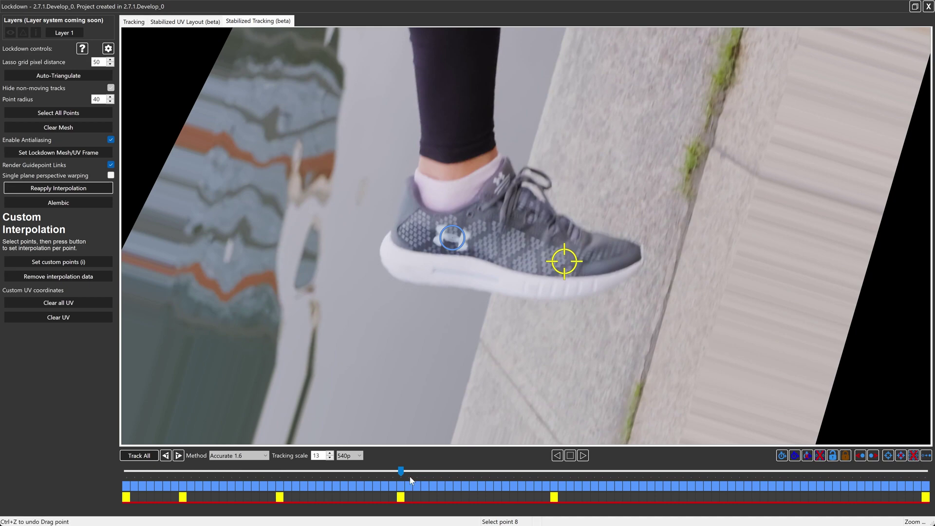
# Correct the toe point on its fabric detail in frames of the second half and between the earlier keyframes
pyautogui.moveTo(405, 471); pyautogui.dragTo(676, 473)
pyautogui.click(741, 487)
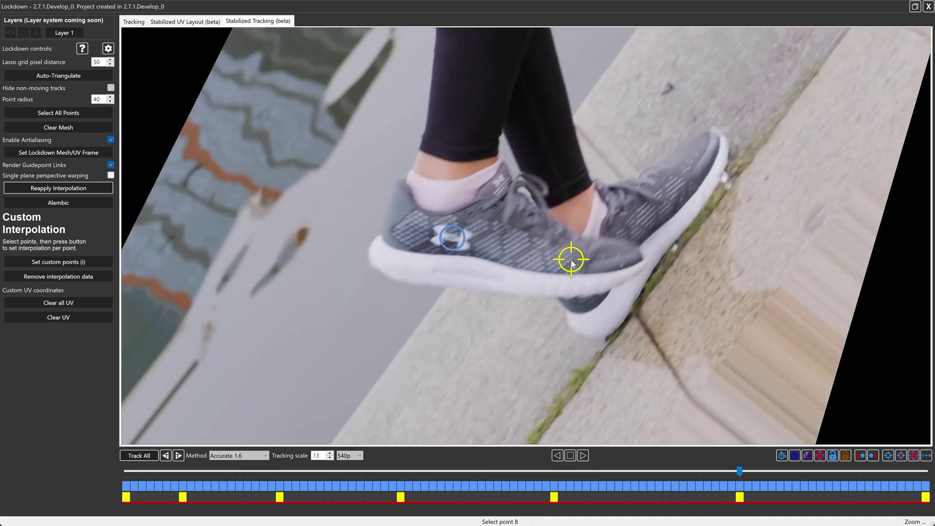
pyautogui.moveTo(741, 469); pyautogui.dragTo(853, 470)
pyautogui.moveTo(576, 256); pyautogui.dragTo(568, 264)
pyautogui.click(659, 471)
pyautogui.click(474, 471)
pyautogui.click(343, 471)
# Track all points again and select the toe point to review its keyframes
pyautogui.click(139, 455)
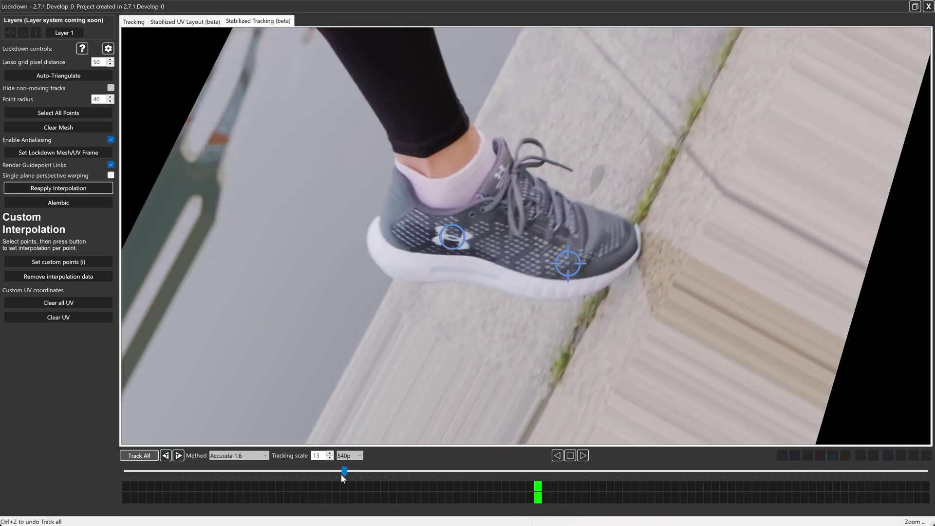
pyautogui.click(568, 265)
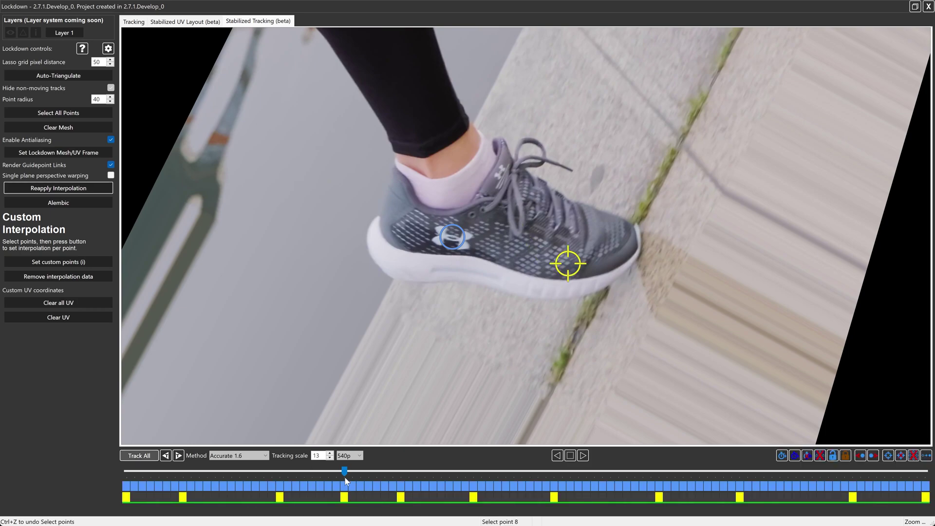
pyautogui.click(166, 455)
pyautogui.click(166, 455)
pyautogui.click(166, 455)
# Examine how steadily the ankle, laces and upper hold in the early frames of the stabilized view
pyautogui.moveTo(127, 471)
pyautogui.mouseDown()
pyautogui.moveTo(802, 468)
pyautogui.moveTo(115, 458)
pyautogui.mouseUp()
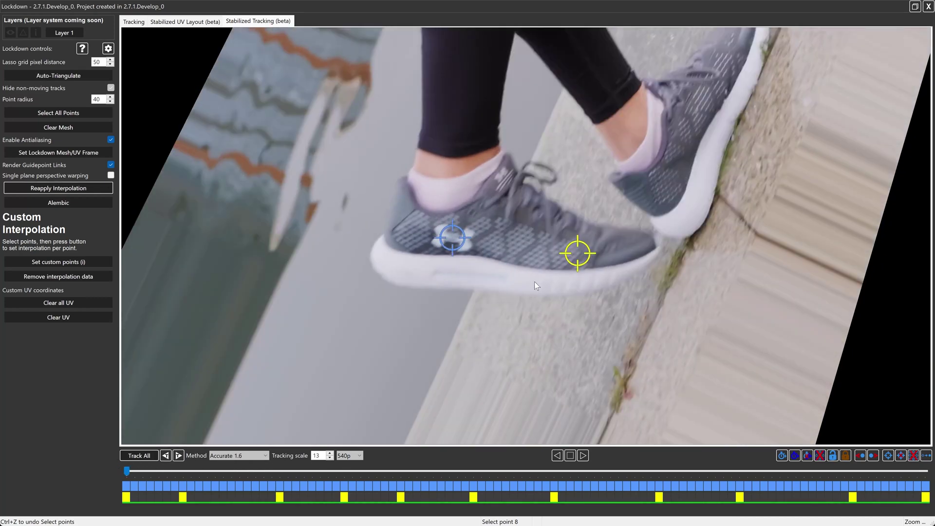
pyautogui.click(95, 189)
pyautogui.scroll(3, 569, 255)
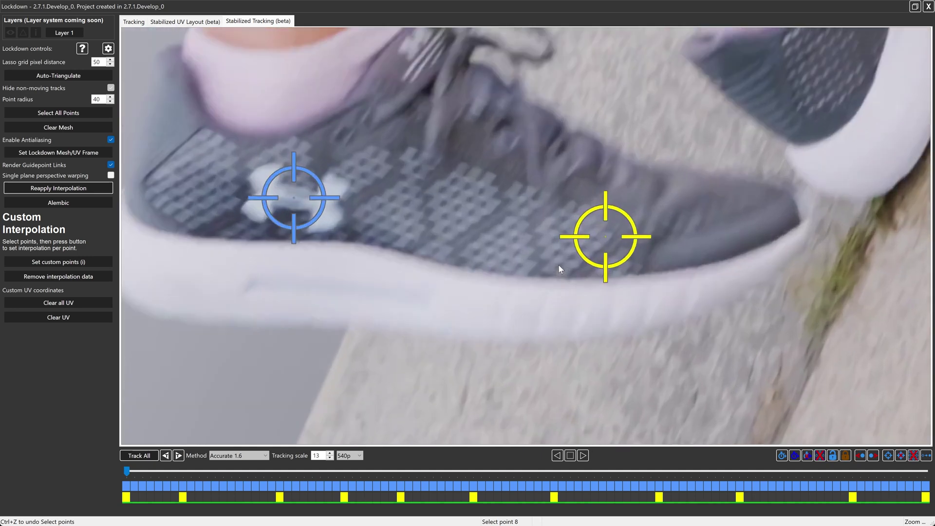
pyautogui.moveTo(517, 236); pyautogui.dragTo(483, 426)
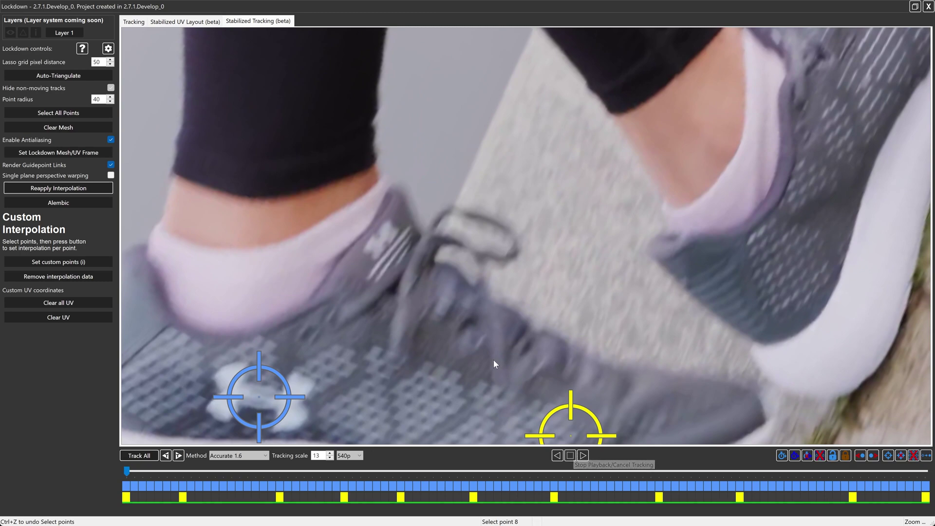
pyautogui.moveTo(493, 359); pyautogui.dragTo(491, 356)
pyautogui.moveTo(127, 469); pyautogui.dragTo(172, 482)
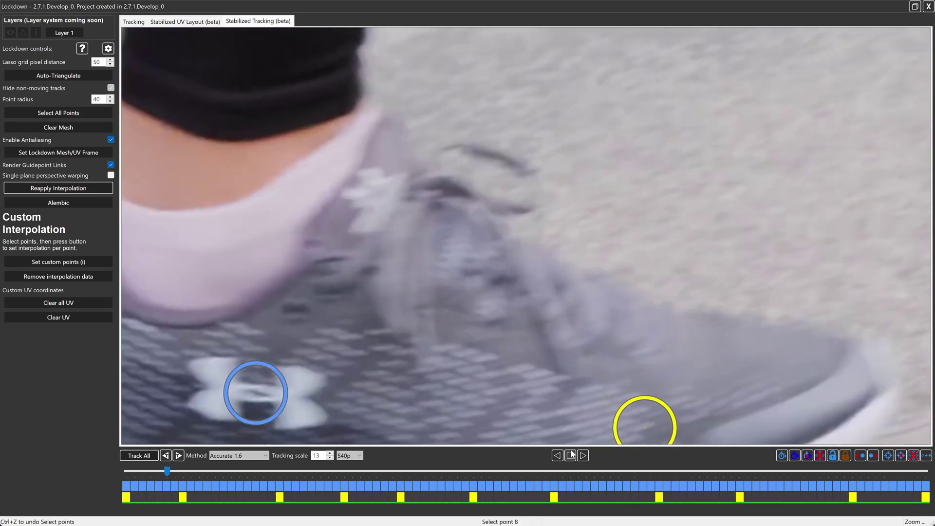
pyautogui.moveTo(168, 472); pyautogui.dragTo(86, 472)
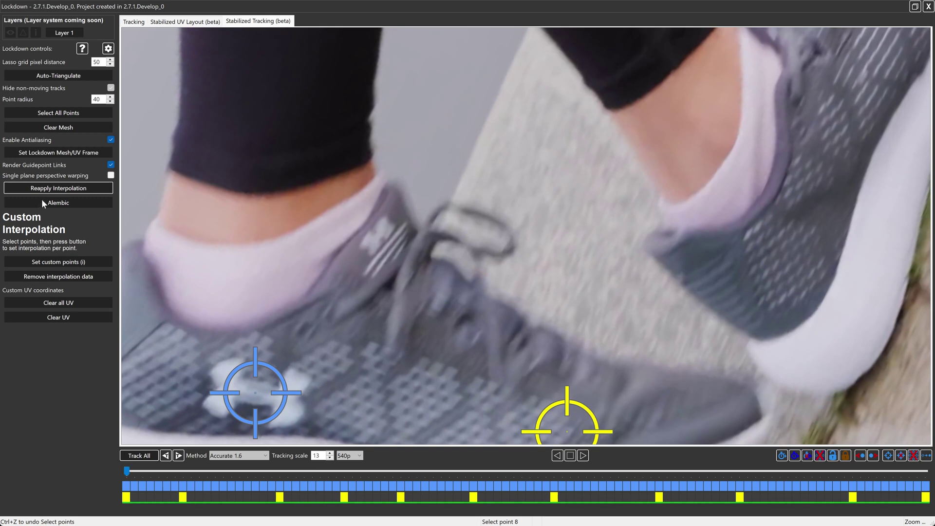
# Reapply the interpolation and check the stabilized shoe from the first frame onward
pyautogui.click(58, 189)
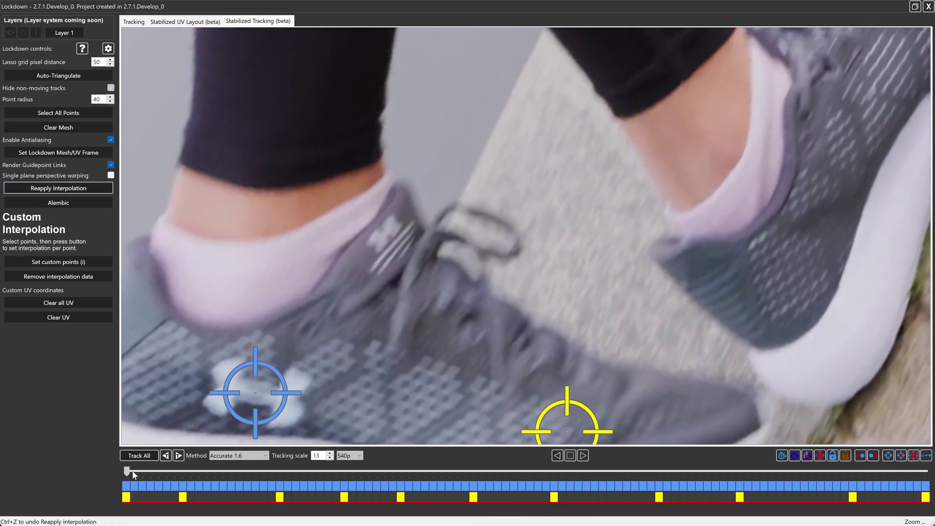
pyautogui.moveTo(135, 472); pyautogui.dragTo(174, 475)
pyautogui.moveTo(546, 311); pyautogui.dragTo(613, 183)
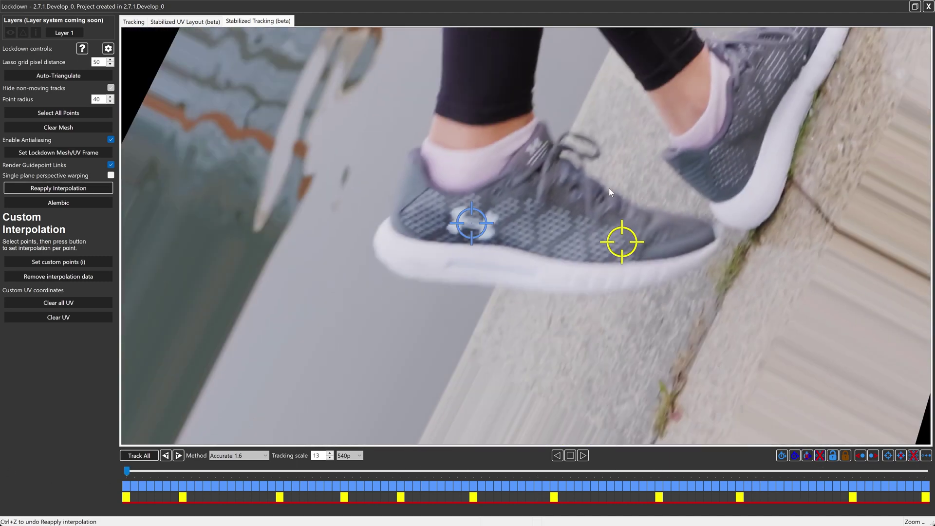
pyautogui.moveTo(586, 171); pyautogui.dragTo(581, 194)
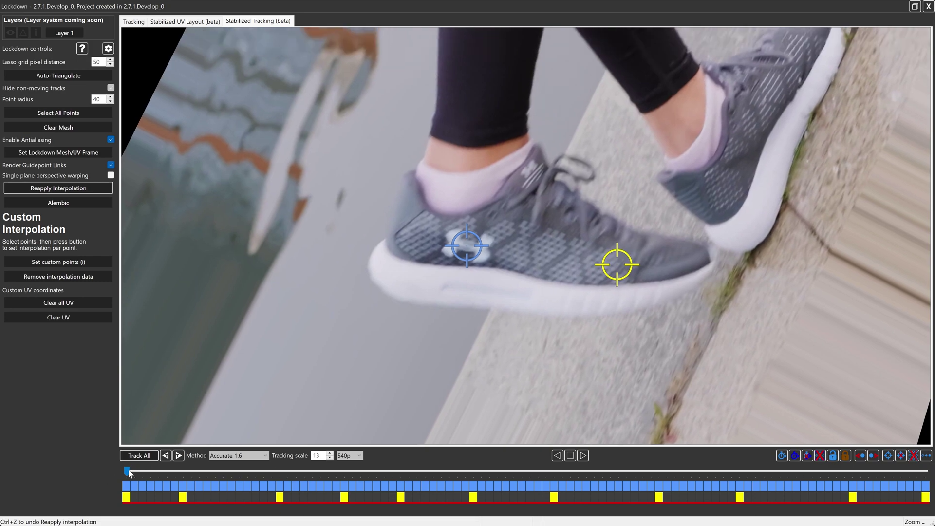
pyautogui.moveTo(127, 469); pyautogui.dragTo(3, 467)
pyautogui.moveTo(125, 469); pyautogui.dragTo(3, 476)
pyautogui.moveTo(126, 471); pyautogui.dragTo(1, 482)
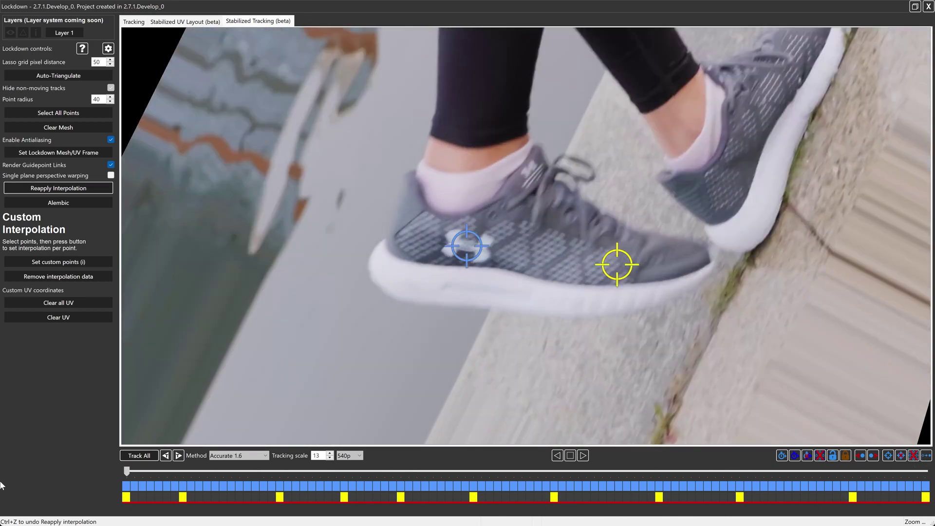
# Add six tracking points across the shoe's heel and side fabric in the first frame and track them all
pyautogui.click(548, 273)
pyautogui.click(547, 273)
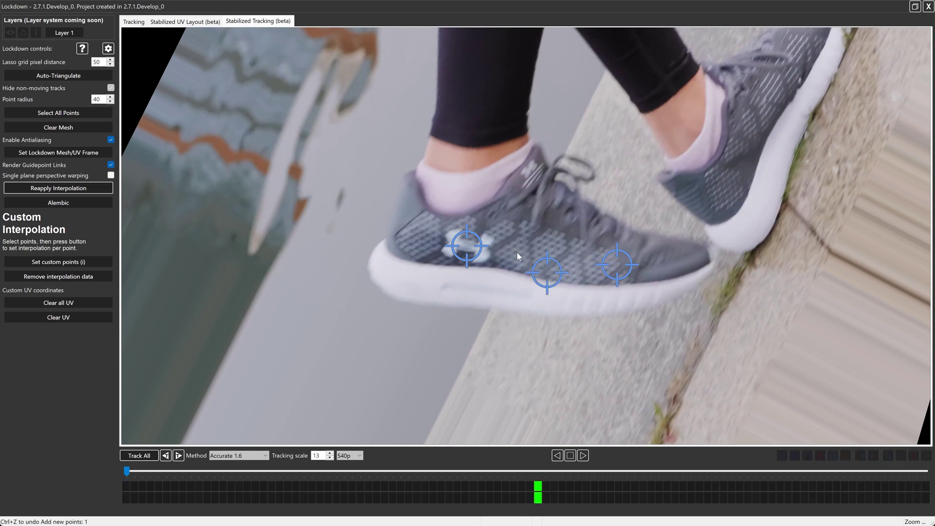
pyautogui.click(494, 239)
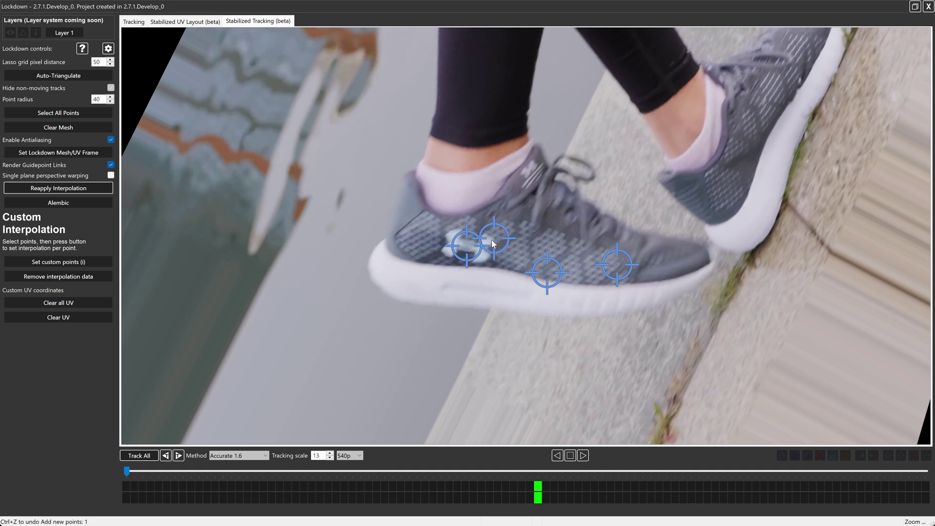
pyautogui.click(417, 260)
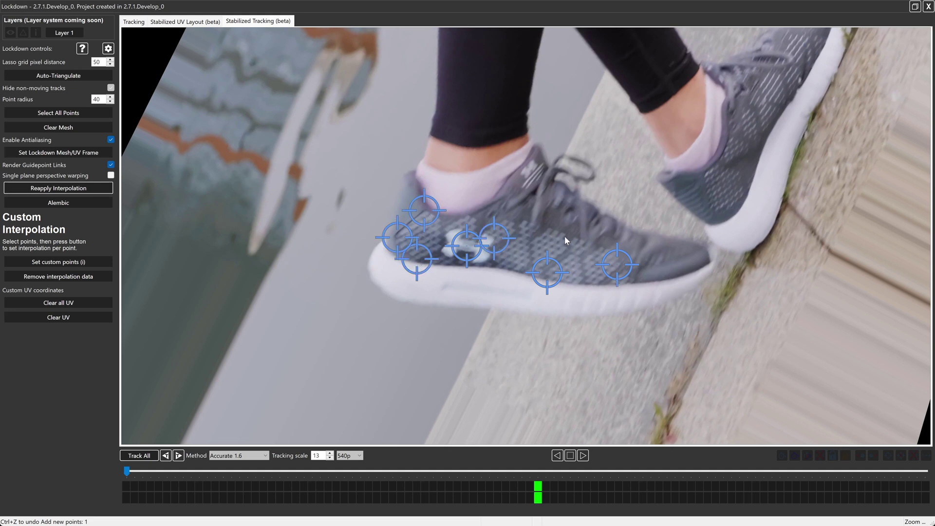
pyautogui.click(530, 244)
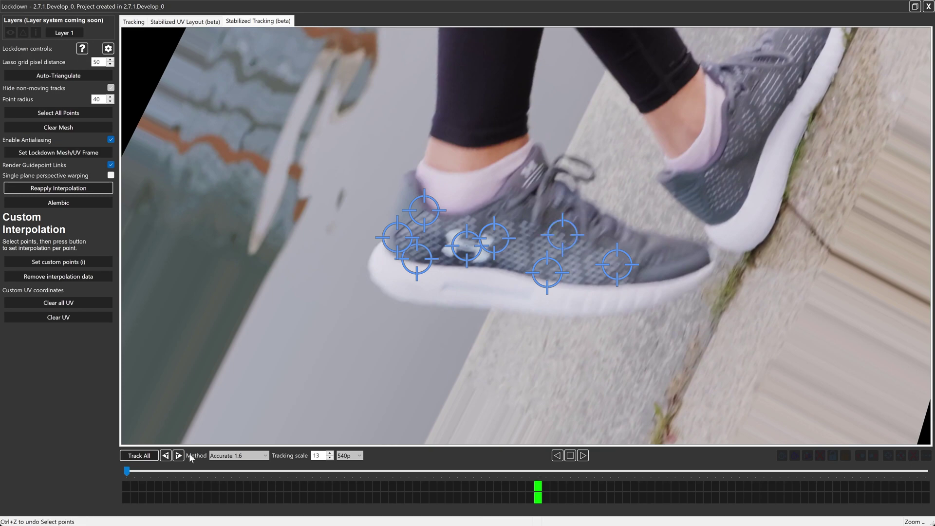
pyautogui.click(143, 456)
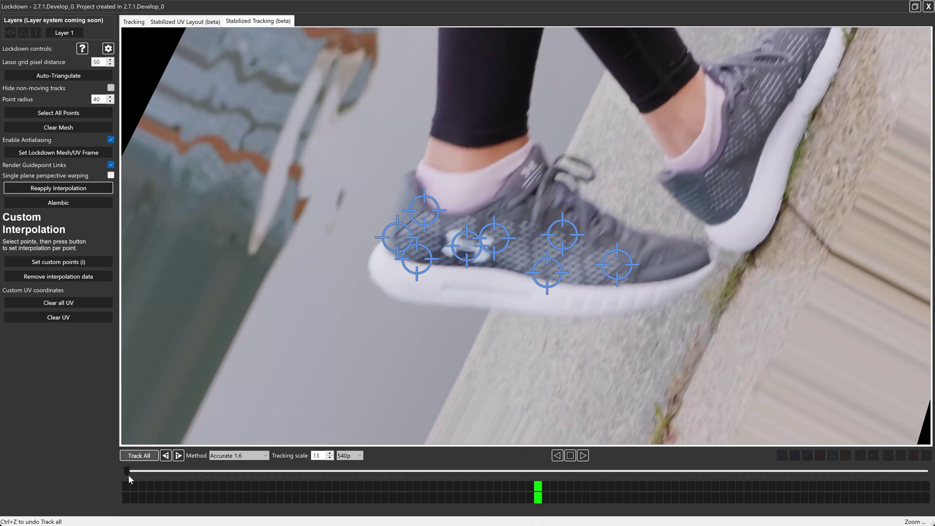
# Review the new tracks and delete the point on the rear edge of the heel
pyautogui.moveTo(128, 473); pyautogui.dragTo(449, 472)
pyautogui.moveTo(393, 476); pyautogui.dragTo(1, 499)
pyautogui.click(390, 241)
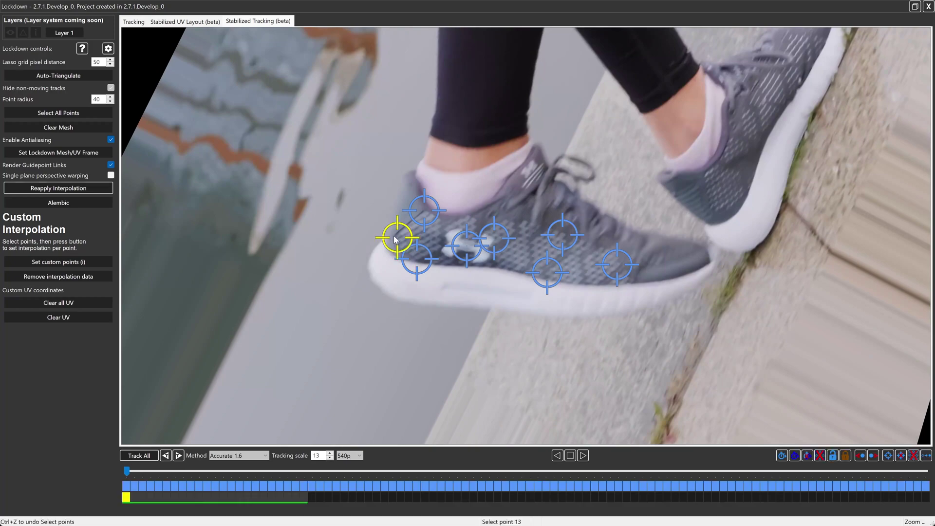
pyautogui.press('Delete')
pyautogui.moveTo(130, 471); pyautogui.dragTo(12, 464)
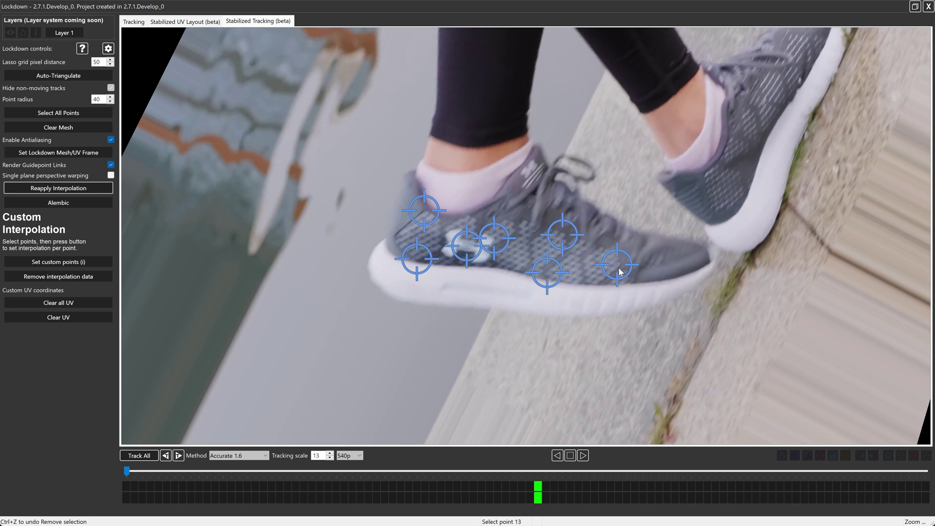
# Select the five remaining added points and adjust the point below the laces in the last frame
pyautogui.moveTo(563, 206)
pyautogui.mouseDown()
pyautogui.moveTo(551, 297)
pyautogui.moveTo(588, 241)
pyautogui.mouseUp()
pyautogui.moveTo(424, 271)
pyautogui.mouseDown()
pyautogui.moveTo(430, 201)
pyautogui.moveTo(409, 187)
pyautogui.mouseUp()
pyautogui.moveTo(512, 250); pyautogui.dragTo(478, 241)
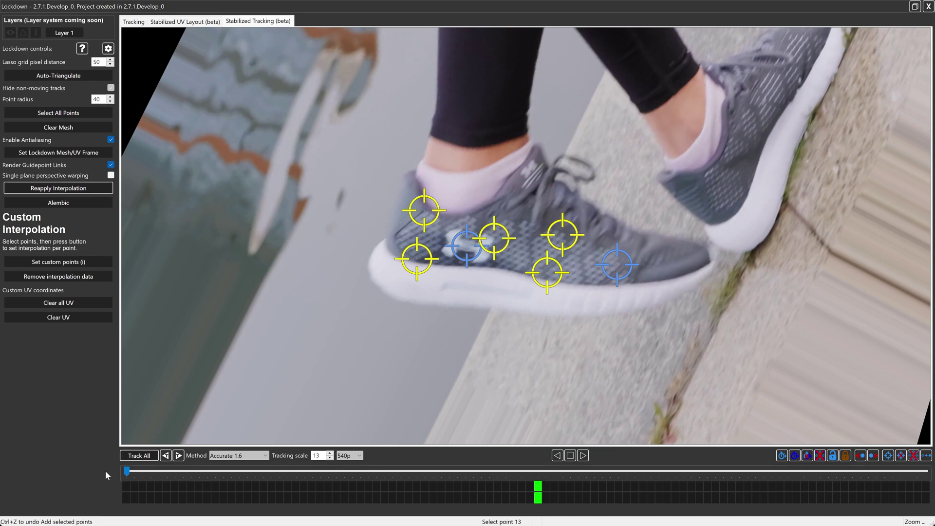
pyautogui.moveTo(127, 471); pyautogui.dragTo(928, 477)
pyautogui.moveTo(567, 225); pyautogui.dragTo(563, 233)
pyautogui.moveTo(926, 472); pyautogui.dragTo(3, 472)
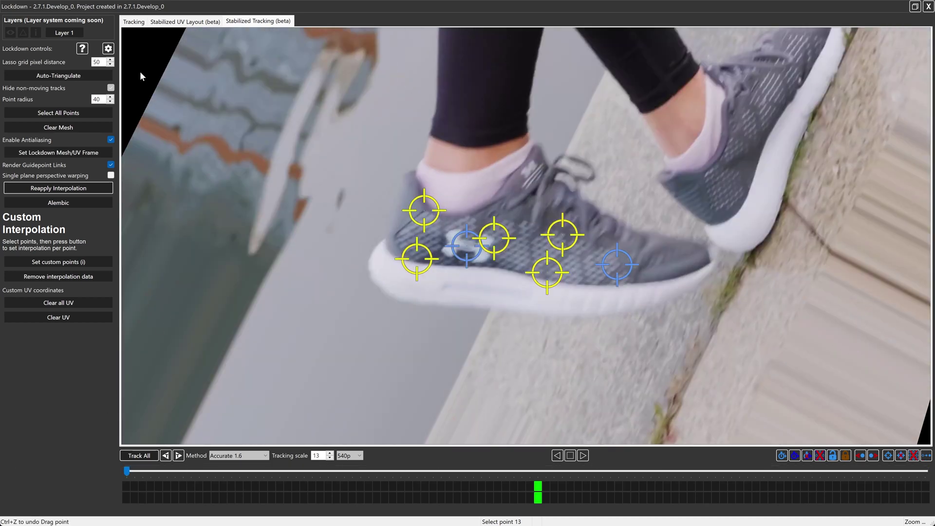
# Select the five added shoe points in the original tracking view and try deleting their forward keyframes
pyautogui.click(134, 21)
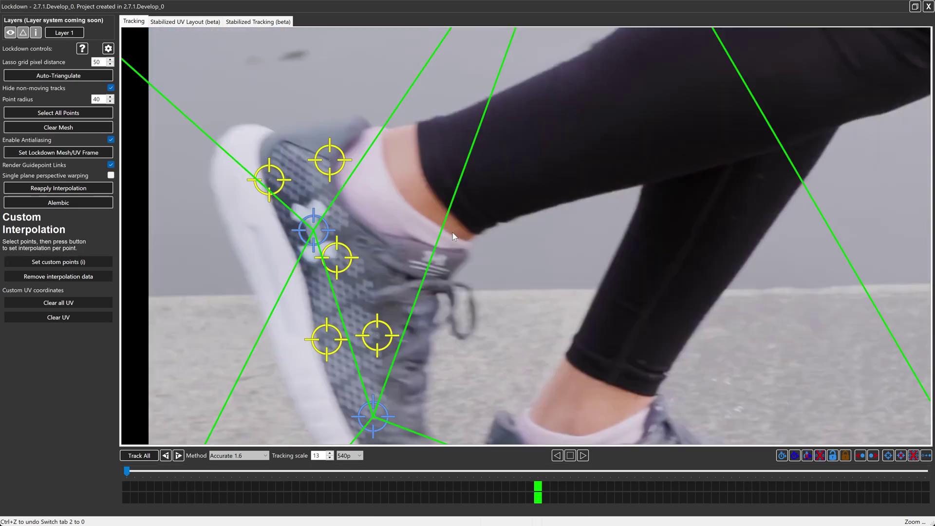
pyautogui.moveTo(454, 237); pyautogui.dragTo(576, 213)
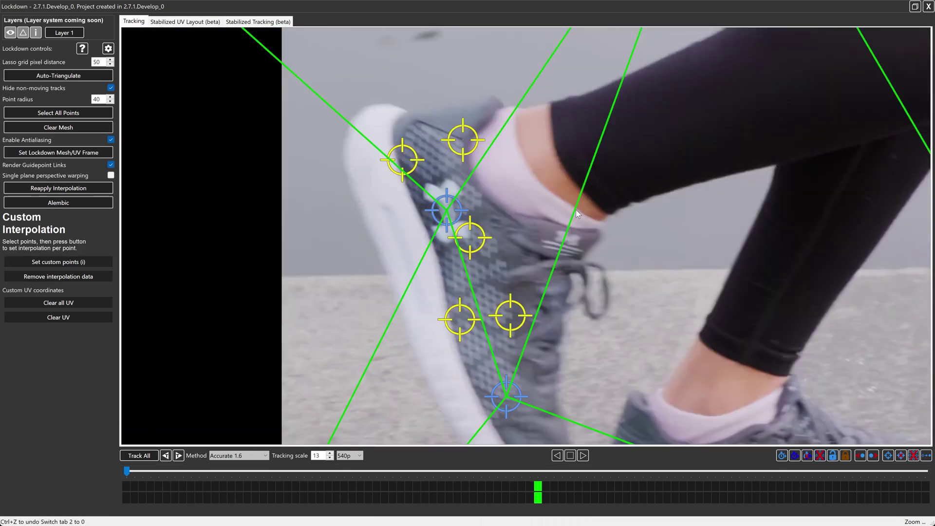
pyautogui.click(530, 222)
pyautogui.scroll(-3, 530, 222)
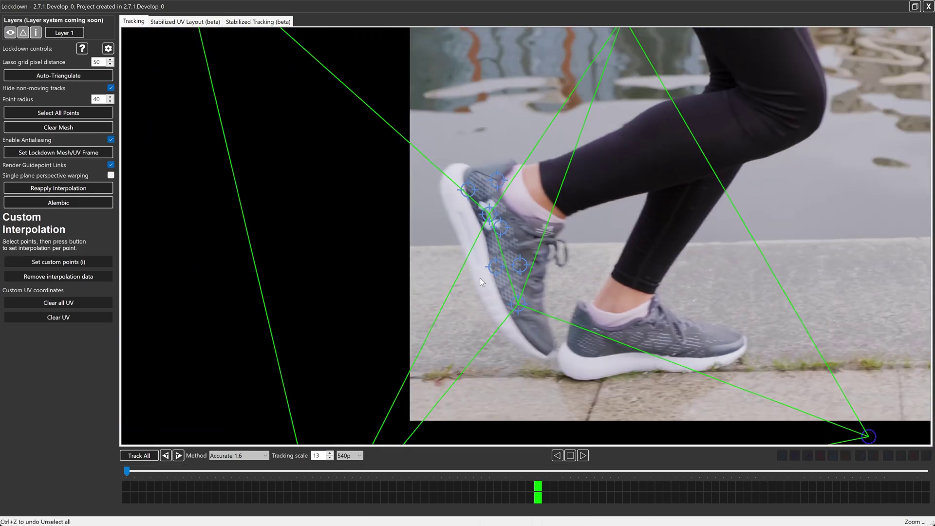
pyautogui.moveTo(503, 279)
pyautogui.mouseDown()
pyautogui.moveTo(541, 260)
pyautogui.moveTo(508, 215)
pyautogui.mouseUp()
pyautogui.keyDown('shift'); pyautogui.click(497, 181); pyautogui.keyUp('shift')
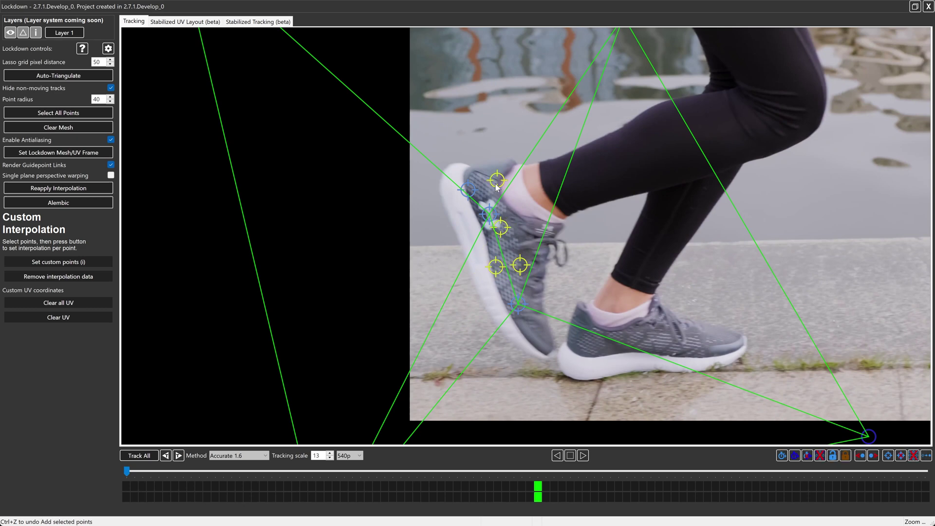
pyautogui.click(466, 194)
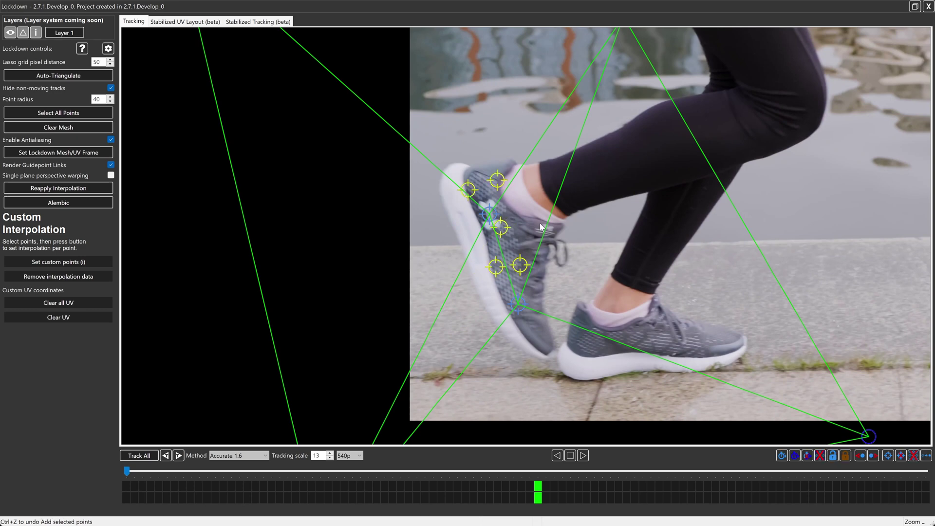
pyautogui.click(874, 460)
pyautogui.scroll(-4, 794, 238)
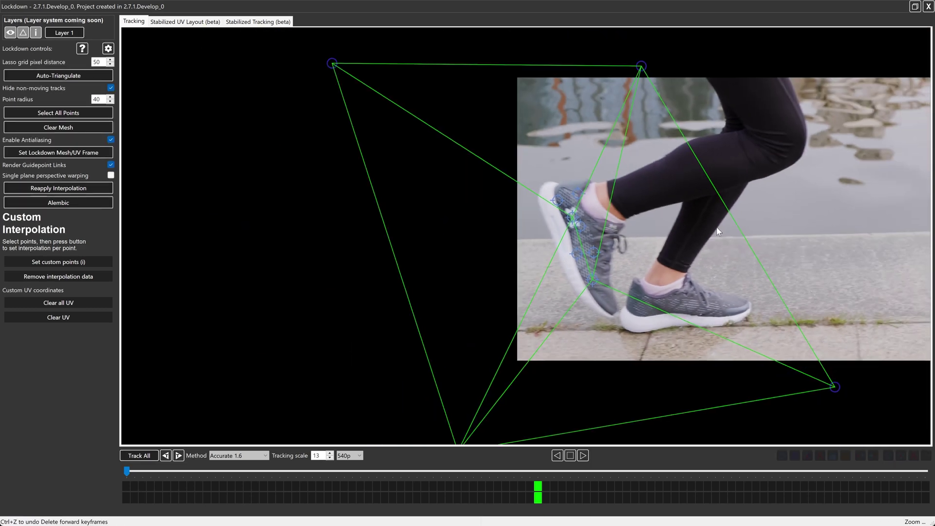
pyautogui.hotkey('ctrl', 'z')
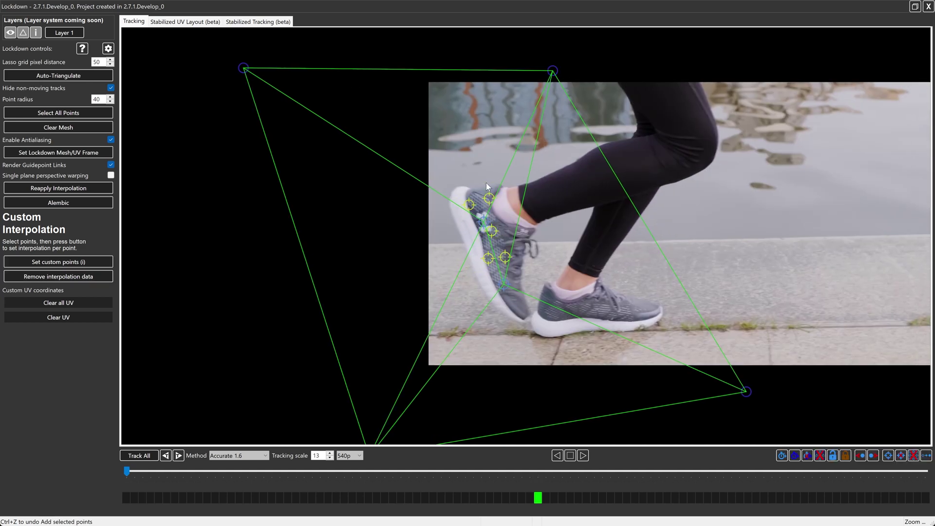
# Try tracking the selected shoe points forward in the original footage, then undo the track and the preceding selections
pyautogui.click(179, 455)
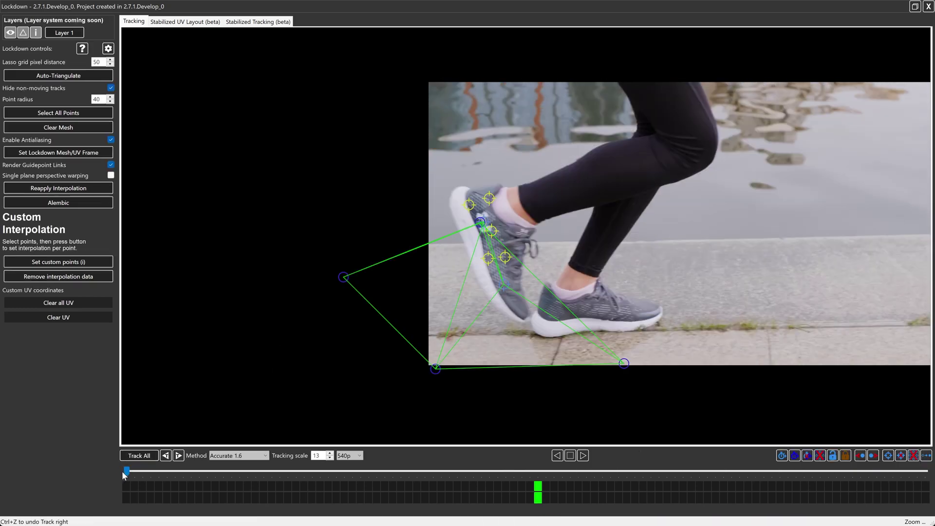
pyautogui.moveTo(126, 475); pyautogui.dragTo(5, 488)
pyautogui.hotkey('ctrl', 'z')
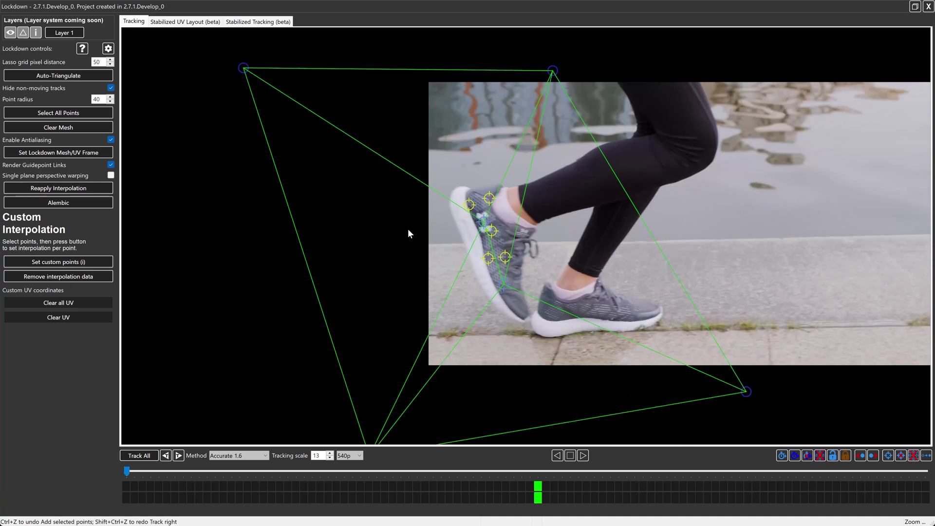
pyautogui.hotkey('ctrl', 'z')
pyautogui.hotkey('ctrl', 'z')
pyautogui.hotkey('ctrl', 'z')
pyautogui.hotkey('ctrl', 'z')
pyautogui.hotkey('ctrl', 'z')
# Check the added points in the stabilized view by scrubbing the footage back to the first frame
pyautogui.click(258, 21)
pyautogui.click(454, 155)
pyautogui.moveTo(649, 186); pyautogui.dragTo(456, 171)
pyautogui.scroll(5, 487, 197)
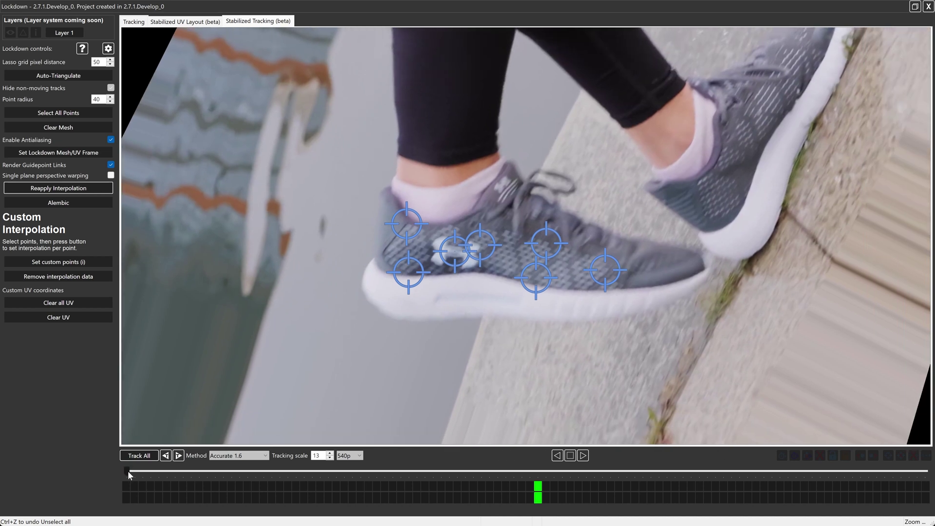
pyautogui.moveTo(128, 471); pyautogui.dragTo(51, 493)
pyautogui.moveTo(128, 470); pyautogui.dragTo(39, 468)
# Clear the mesh in the original tracking view and auto-triangulate it with the added shoe points
pyautogui.click(132, 21)
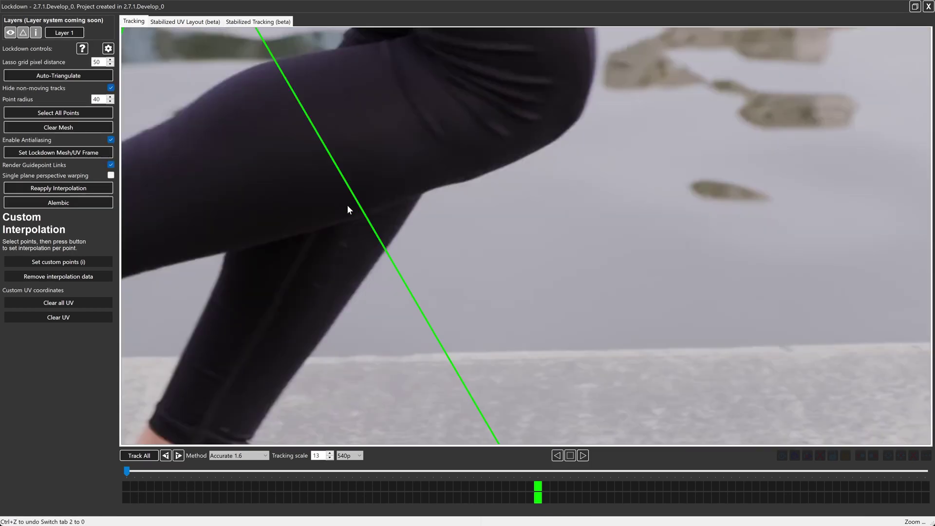
pyautogui.scroll(-6, 290, 238)
pyautogui.moveTo(262, 247); pyautogui.dragTo(557, 243)
pyautogui.click(99, 126)
pyautogui.click(82, 77)
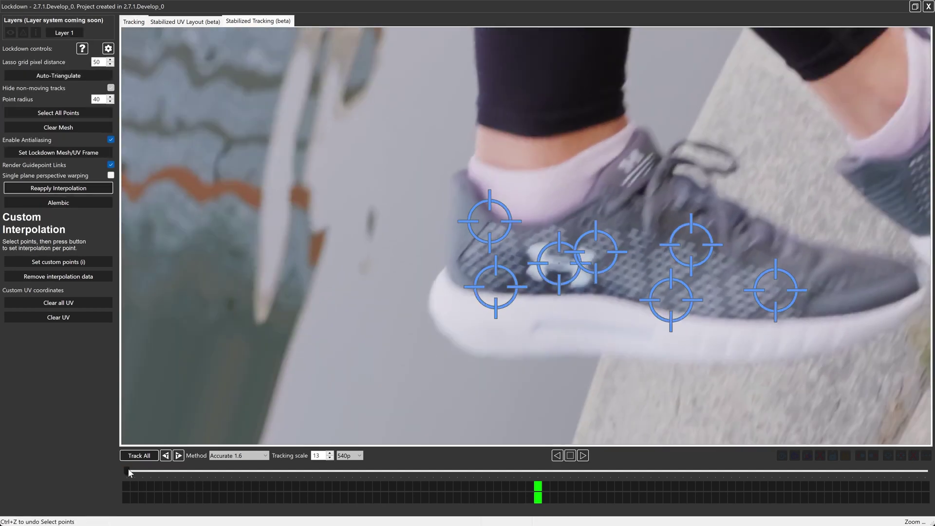
# Review the stabilized tracks, correct the upper heel point in the last frame and reapply the interpolation
pyautogui.moveTo(128, 469); pyautogui.dragTo(821, 472)
pyautogui.moveTo(747, 515); pyautogui.dragTo(27, 493)
pyautogui.moveTo(85, 492); pyautogui.dragTo(925, 470)
pyautogui.click(517, 216)
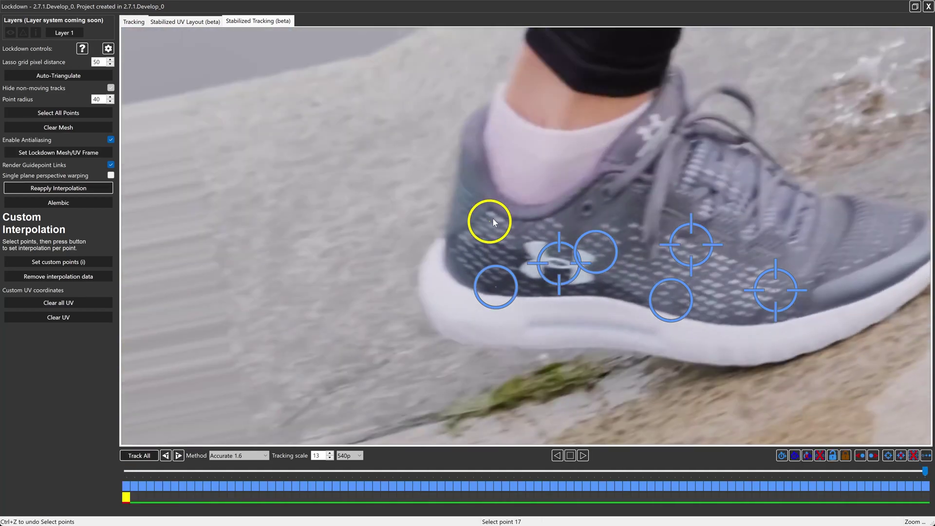
pyautogui.moveTo(493, 220); pyautogui.dragTo(492, 209)
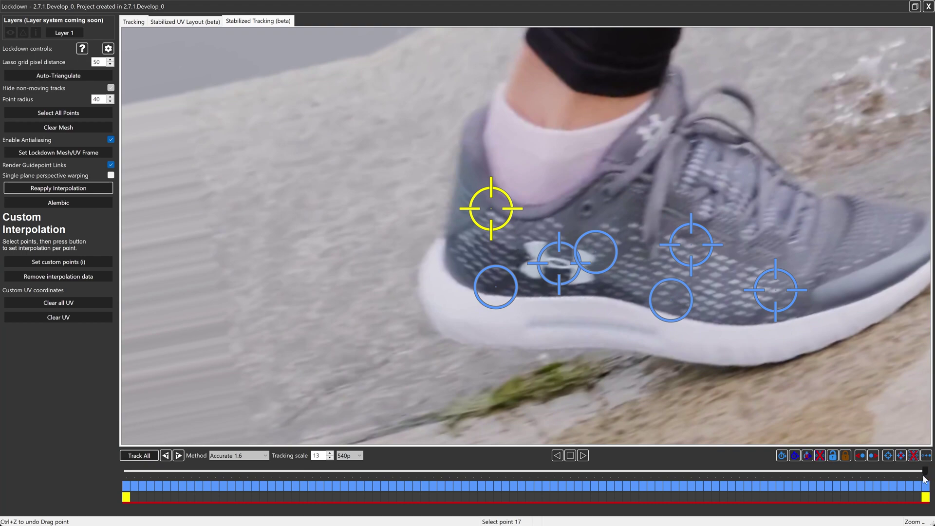
pyautogui.moveTo(925, 470); pyautogui.dragTo(7, 457)
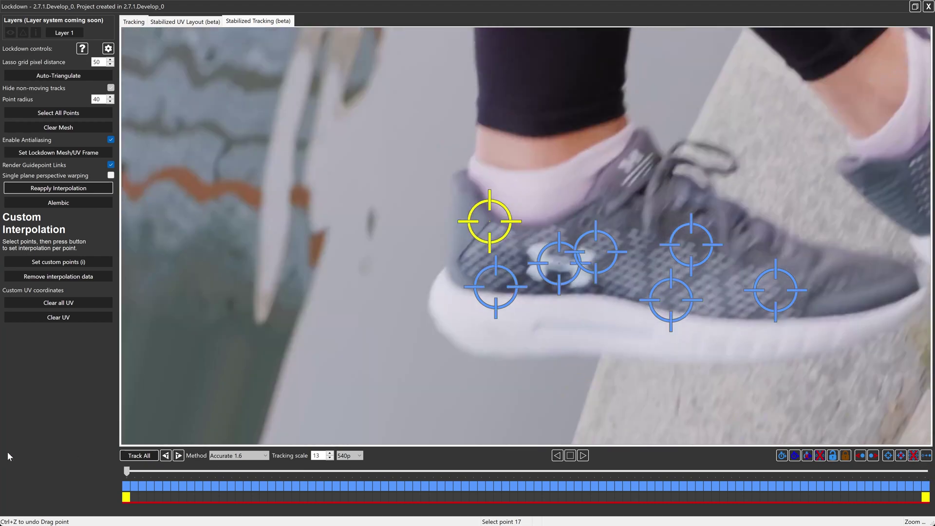
pyautogui.click(85, 187)
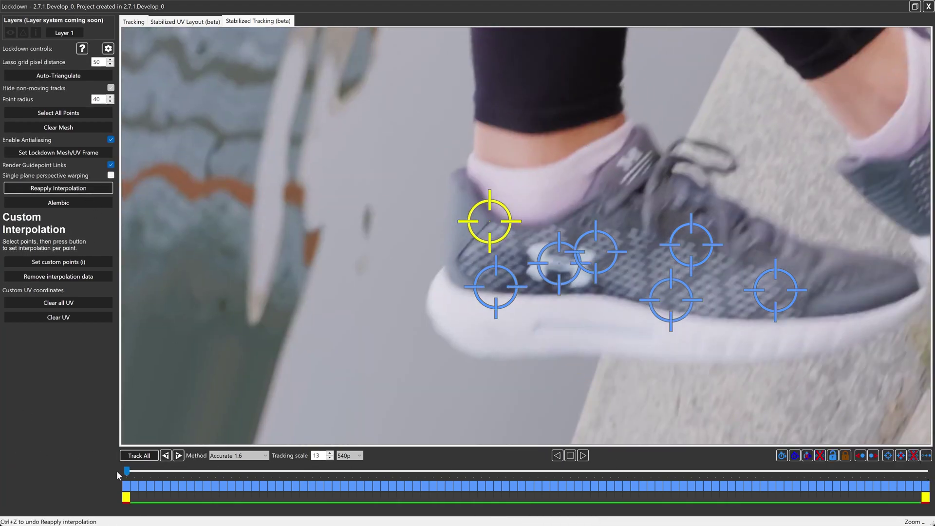
# Refine the upper heel point in three intermediate frames, reapplying the interpolation between corrections
pyautogui.moveTo(126, 472); pyautogui.dragTo(697, 487)
pyautogui.moveTo(491, 225); pyautogui.dragTo(492, 218)
pyautogui.click(384, 471)
pyautogui.click(89, 188)
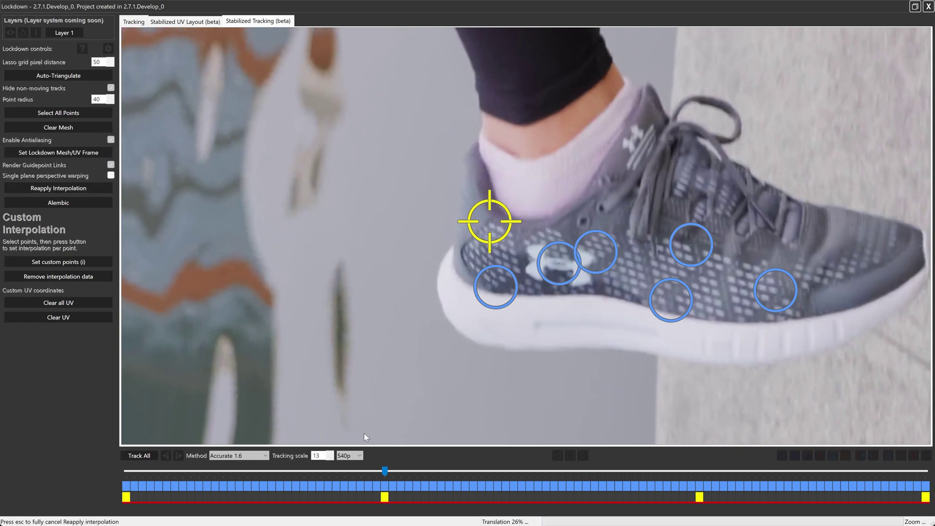
pyautogui.moveTo(385, 472); pyautogui.dragTo(555, 486)
pyautogui.moveTo(489, 224); pyautogui.dragTo(484, 218)
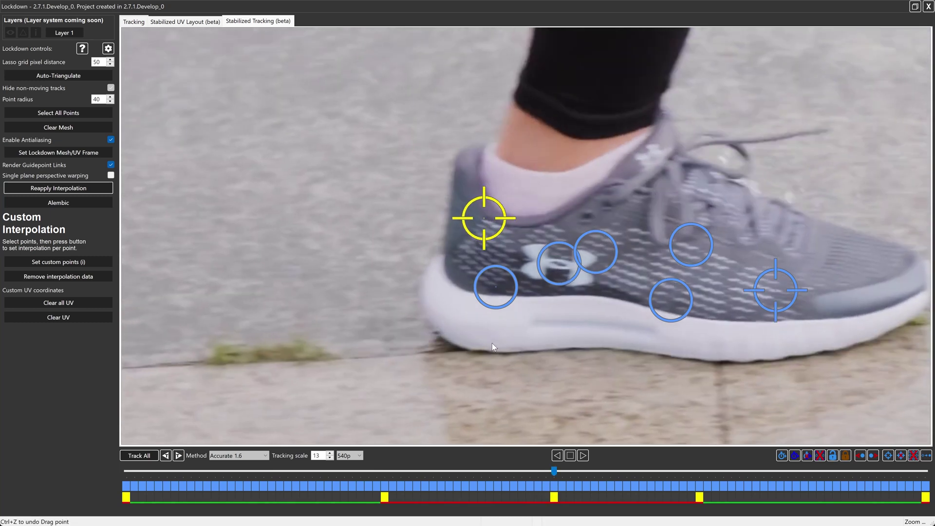
# Correct the lower heel point and the point beside the side logo in the last frame
pyautogui.click(521, 276)
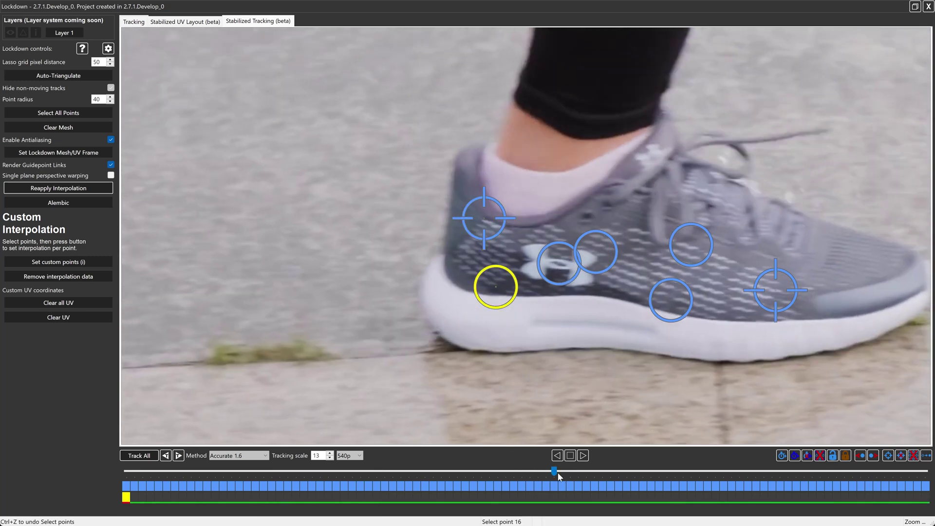
pyautogui.moveTo(557, 471); pyautogui.dragTo(926, 472)
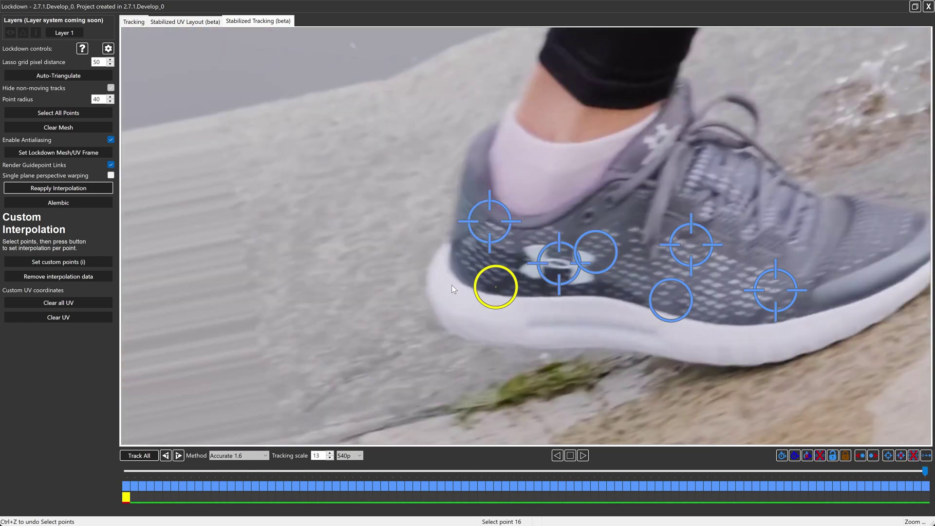
pyautogui.moveTo(496, 292); pyautogui.dragTo(486, 282)
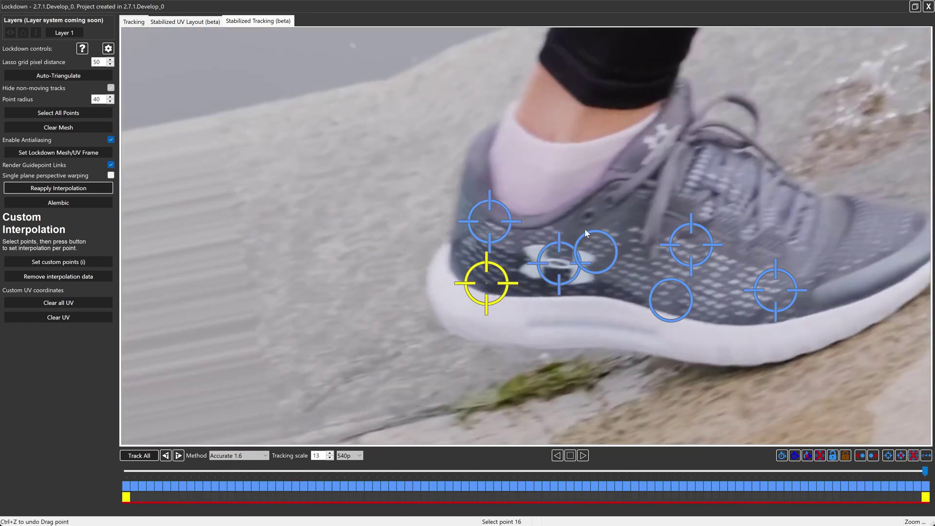
pyautogui.click(595, 254)
pyautogui.moveTo(925, 471)
pyautogui.mouseDown()
pyautogui.moveTo(244, 428)
pyautogui.moveTo(1, 428)
pyautogui.moveTo(926, 471)
pyautogui.mouseUp()
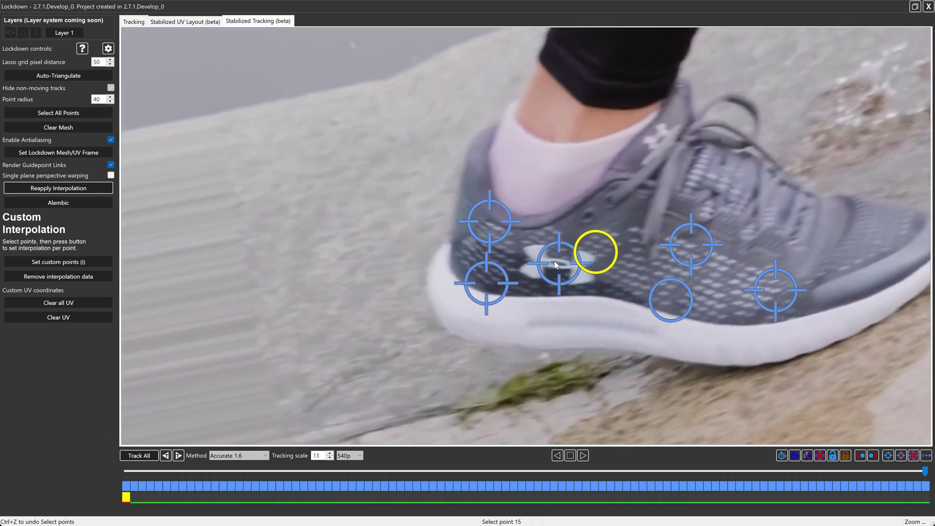
pyautogui.moveTo(597, 251); pyautogui.dragTo(595, 256)
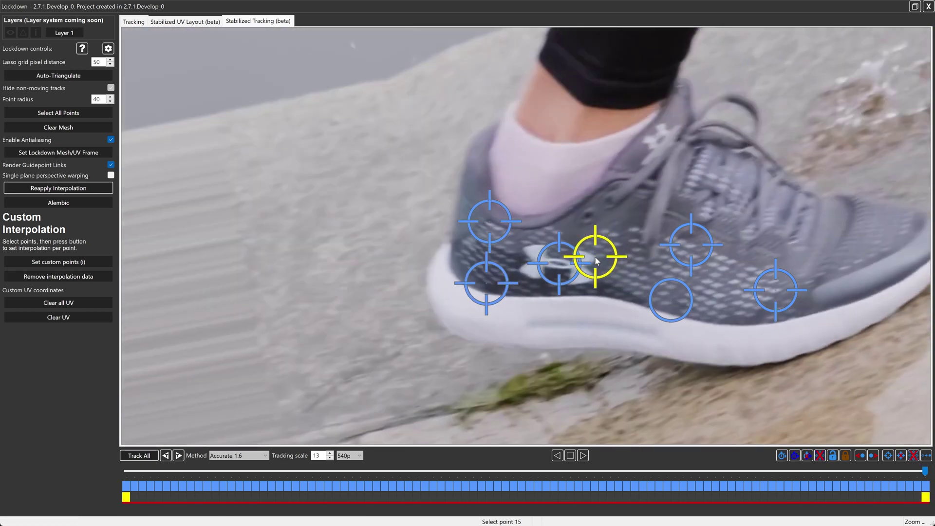
# Correct the point just above the midsole, below the laces, in an early frame and in the last frame
pyautogui.click(698, 244)
pyautogui.moveTo(206, 471); pyautogui.dragTo(263, 471)
pyautogui.click(671, 300)
pyautogui.moveTo(672, 302); pyautogui.dragTo(680, 302)
pyautogui.moveTo(262, 472); pyautogui.dragTo(933, 524)
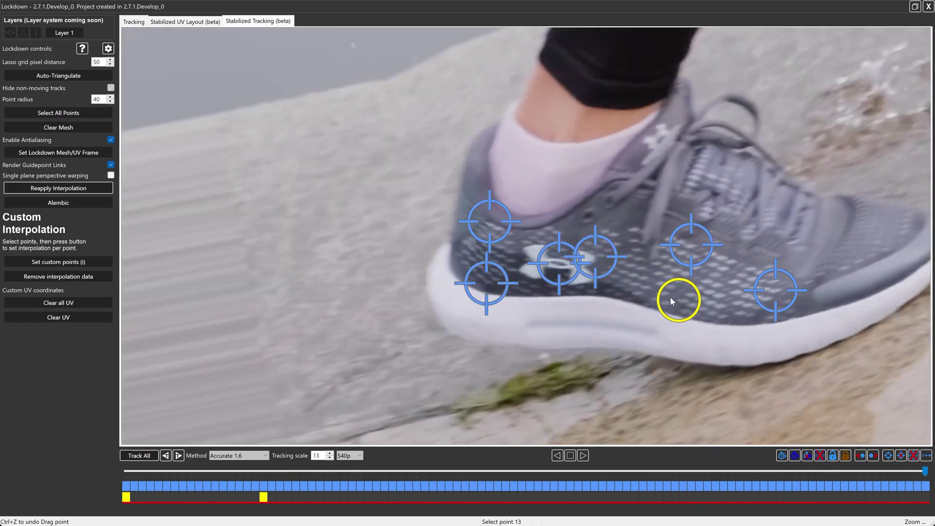
pyautogui.moveTo(679, 301); pyautogui.dragTo(683, 301)
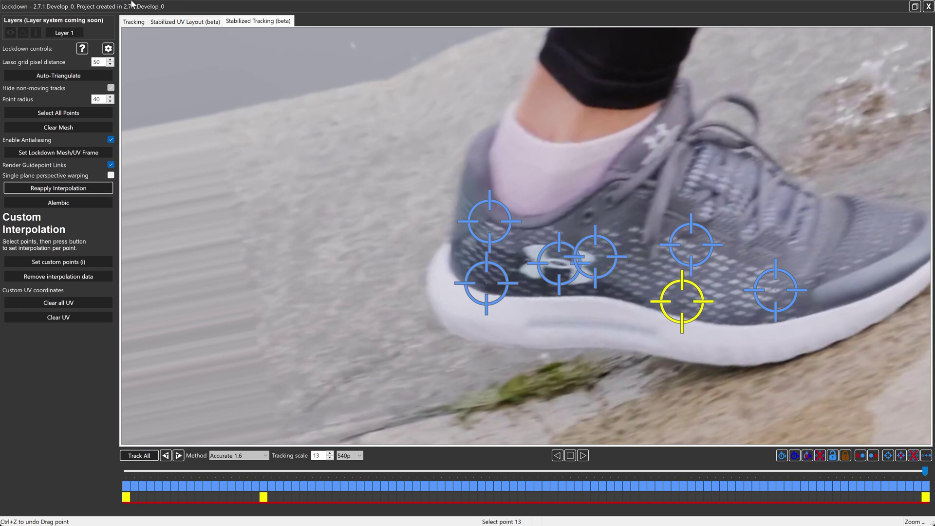
# Play the original footage with the shoe points selected to check how they follow the shoe, and return to the first frame
pyautogui.click(128, 22)
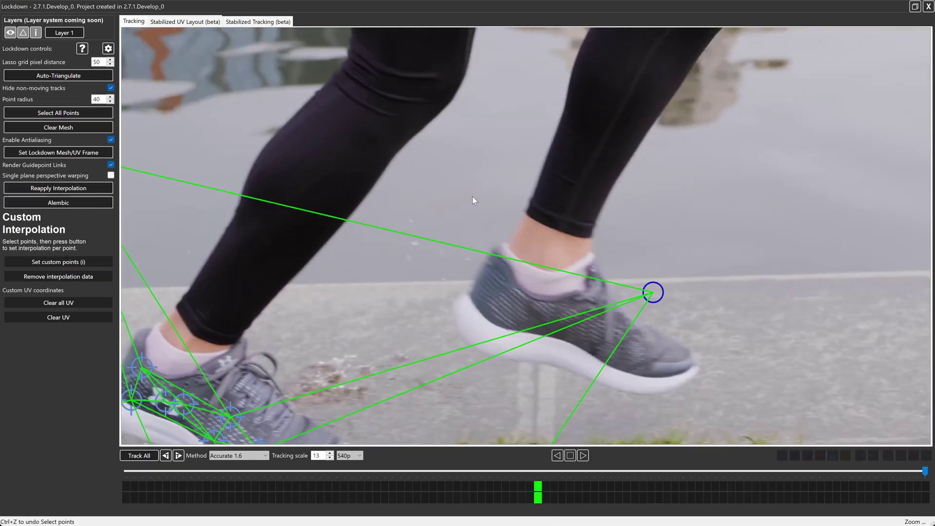
pyautogui.scroll(-2, 472, 197)
pyautogui.moveTo(436, 223)
pyautogui.mouseDown()
pyautogui.moveTo(599, 150)
pyautogui.moveTo(525, 188)
pyautogui.mouseUp()
pyautogui.moveTo(368, 215)
pyautogui.mouseDown()
pyautogui.moveTo(476, 324)
pyautogui.moveTo(487, 276)
pyautogui.mouseUp()
pyautogui.scroll(-2, 487, 277)
pyautogui.moveTo(478, 210); pyautogui.dragTo(429, 239)
pyautogui.moveTo(131, 472); pyautogui.dragTo(113, 472)
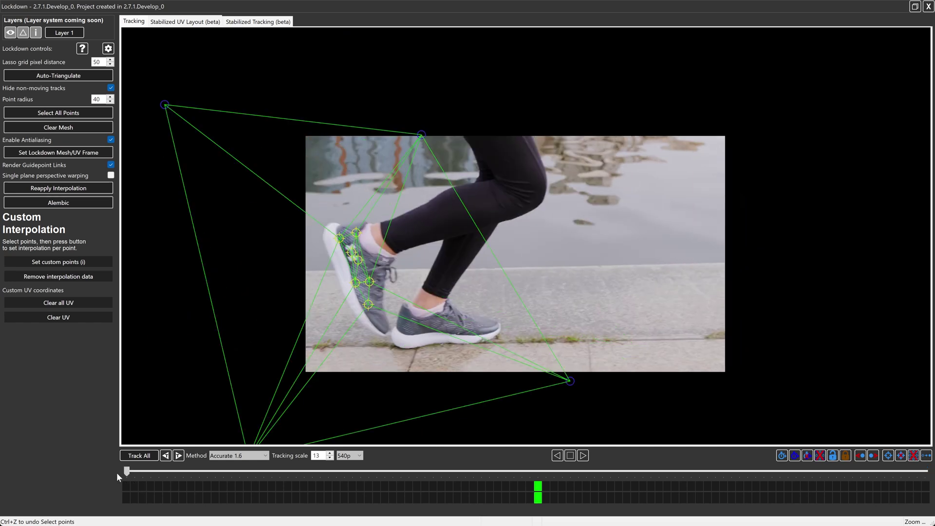
pyautogui.click(584, 457)
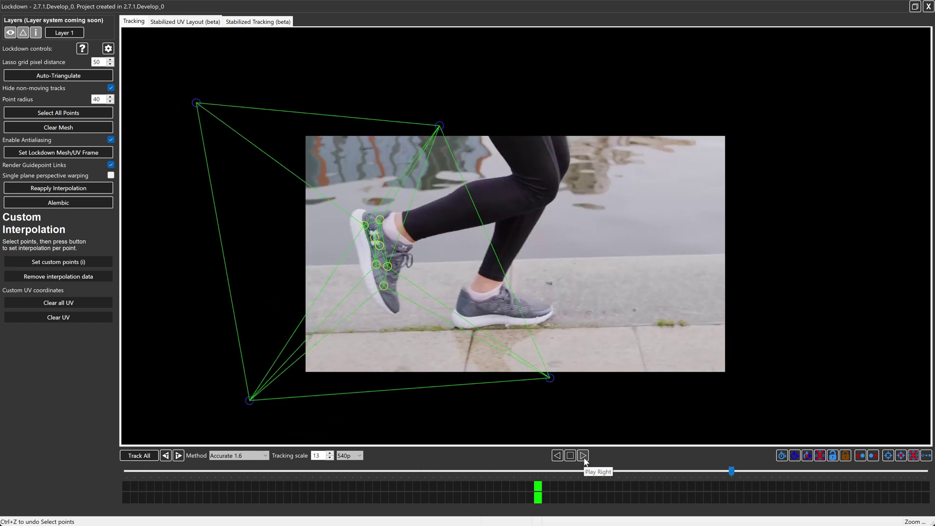
pyautogui.click(570, 456)
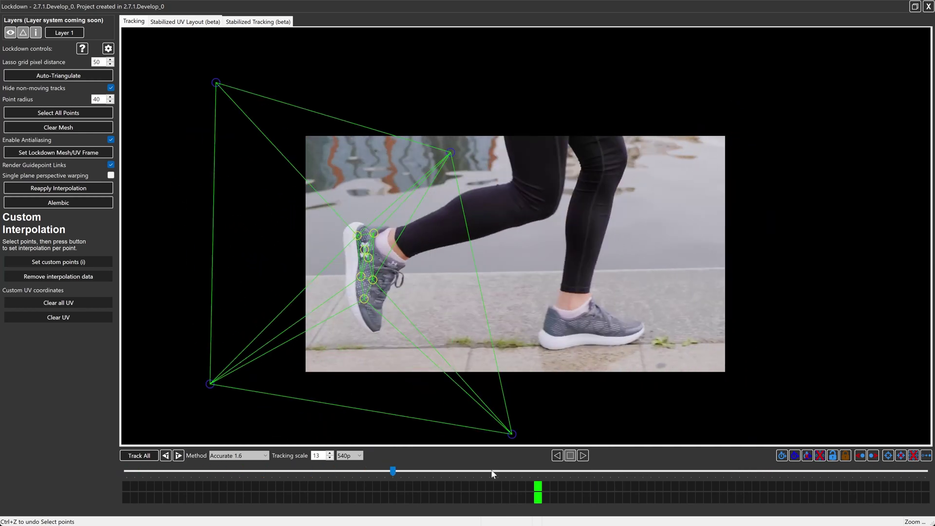
pyautogui.moveTo(393, 471); pyautogui.dragTo(59, 463)
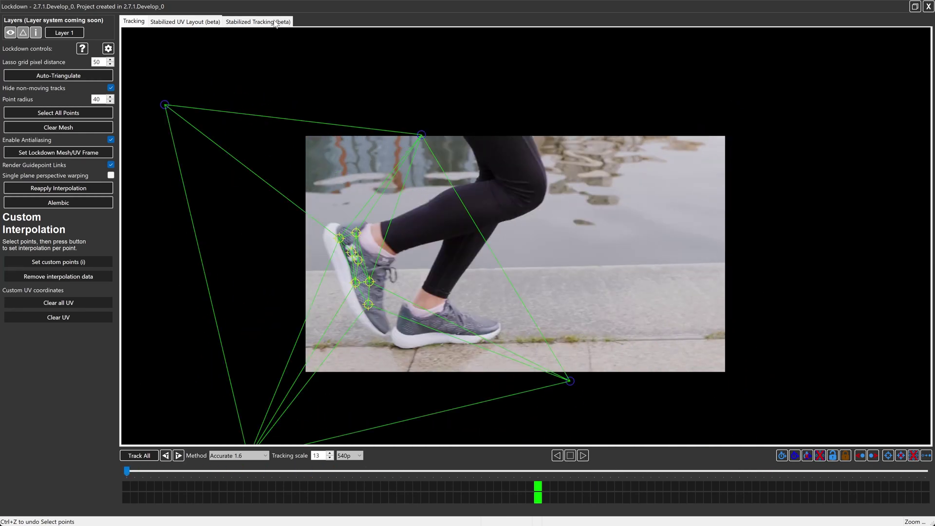
# Return to the stabilized view and refine the point below the laces in intermediate frames
pyautogui.click(258, 22)
pyautogui.click(570, 233)
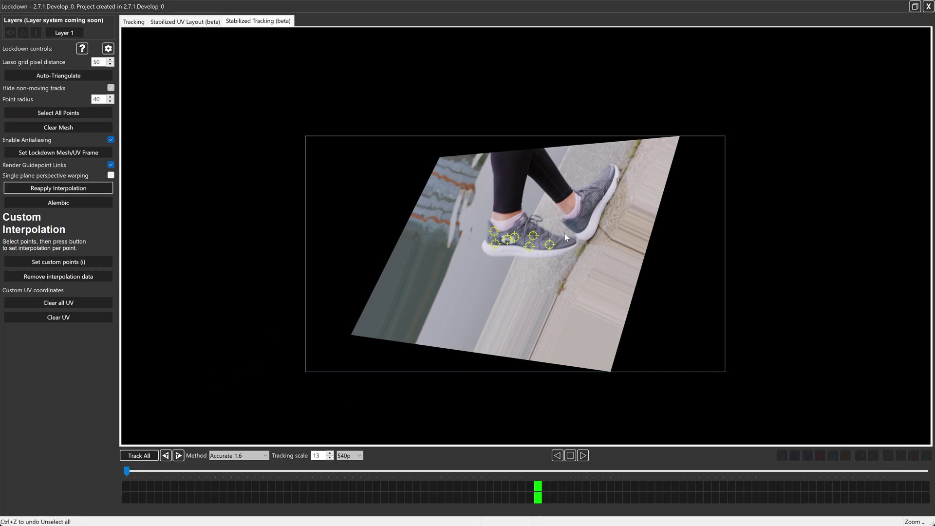
pyautogui.scroll(5, 560, 234)
pyautogui.click(536, 289)
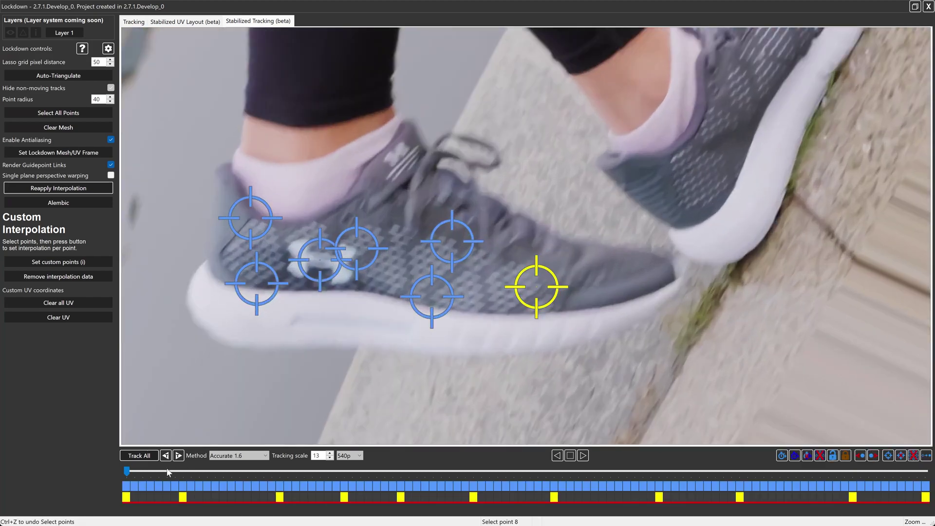
pyautogui.moveTo(127, 473)
pyautogui.mouseDown()
pyautogui.moveTo(918, 479)
pyautogui.moveTo(125, 471)
pyautogui.mouseUp()
pyautogui.moveTo(447, 246)
pyautogui.mouseDown()
pyautogui.moveTo(422, 242)
pyautogui.moveTo(431, 242)
pyautogui.mouseUp()
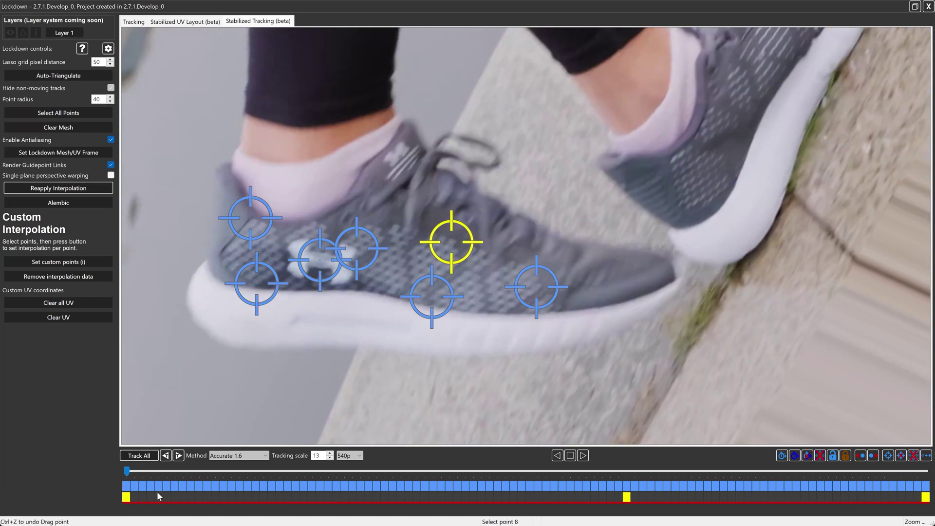
pyautogui.moveTo(127, 473); pyautogui.dragTo(401, 471)
pyautogui.moveTo(450, 248); pyautogui.dragTo(448, 245)
# Correct the point below the laces in three further frames, early, midway and late in the clip
pyautogui.moveTo(401, 472); pyautogui.dragTo(247, 472)
pyautogui.moveTo(443, 243); pyautogui.dragTo(448, 245)
pyautogui.moveTo(247, 472); pyautogui.dragTo(522, 471)
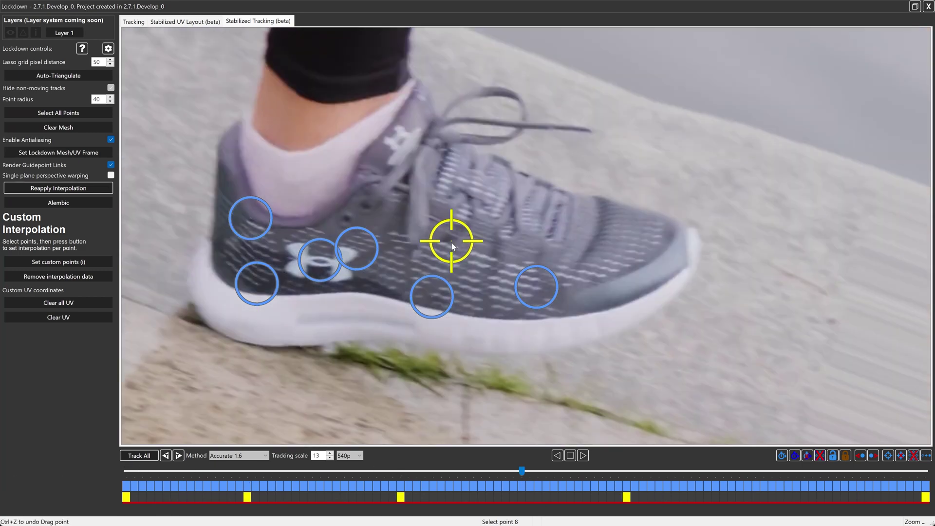
pyautogui.moveTo(454, 248); pyautogui.dragTo(453, 250)
pyautogui.moveTo(522, 472); pyautogui.dragTo(796, 472)
pyautogui.moveTo(452, 245); pyautogui.dragTo(457, 248)
# Refine the point just above the midsole in three frames from the middle to near the end of the clip
pyautogui.click(724, 430)
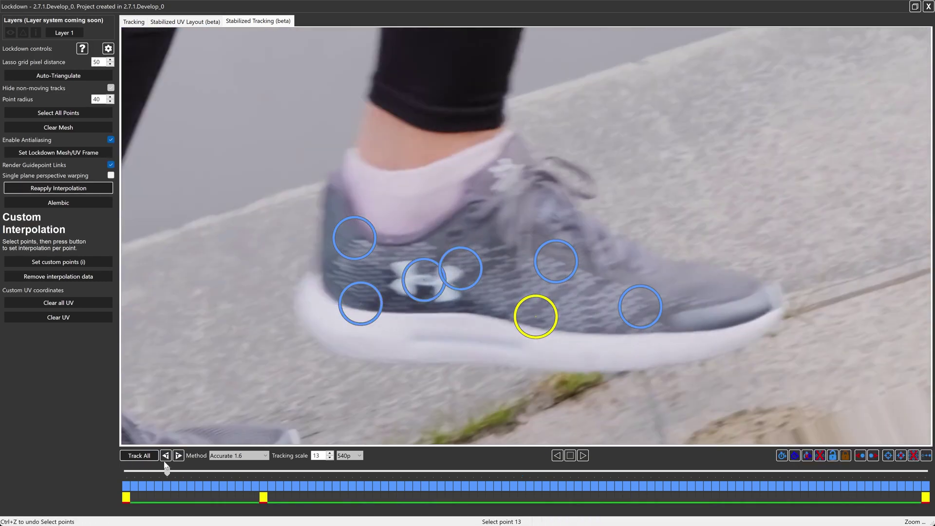
pyautogui.moveTo(167, 469); pyautogui.dragTo(457, 471)
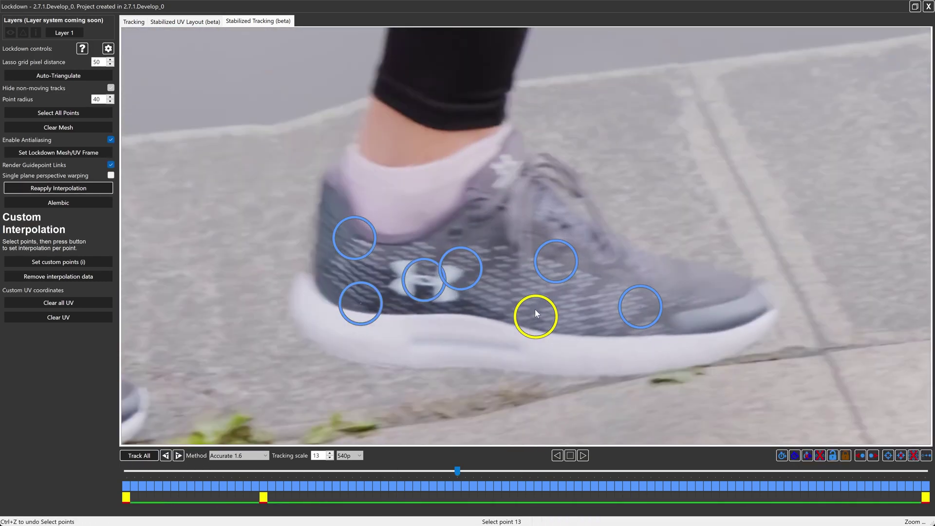
pyautogui.click(535, 315)
pyautogui.moveTo(457, 471); pyautogui.dragTo(688, 471)
pyautogui.moveTo(538, 320); pyautogui.dragTo(546, 324)
pyautogui.moveTo(692, 472); pyautogui.dragTo(855, 482)
pyautogui.moveTo(537, 320); pyautogui.dragTo(536, 314)
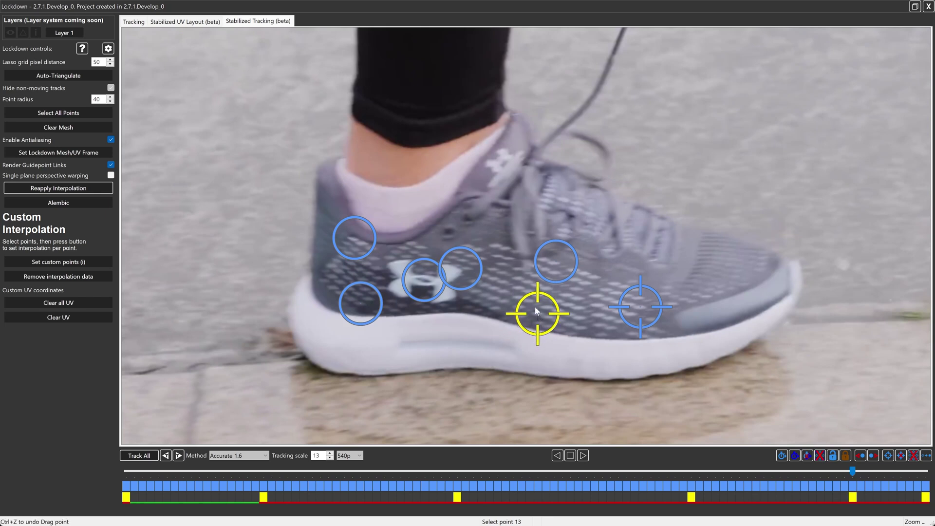
# Return to the original footage view and delete the rough outer points lying far from the shoe
pyautogui.click(495, 213)
pyautogui.moveTo(481, 187); pyautogui.dragTo(465, 215)
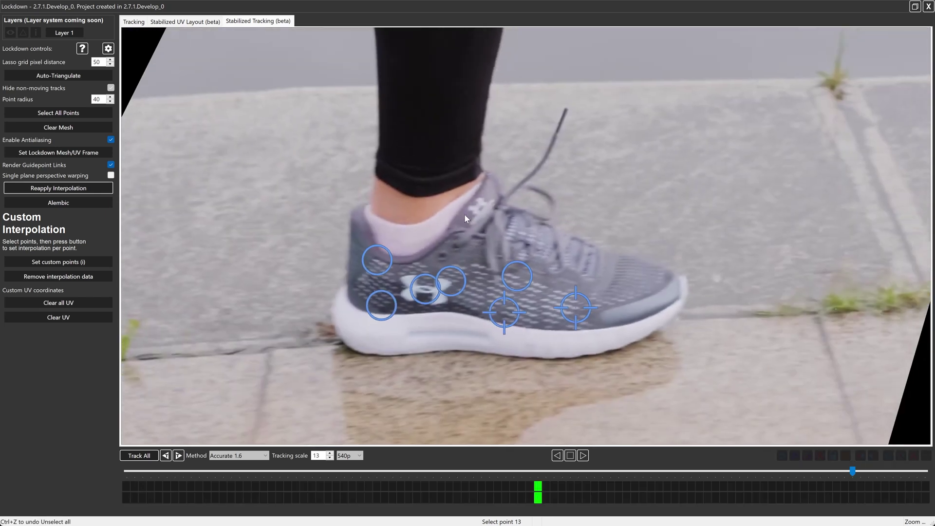
pyautogui.click(133, 22)
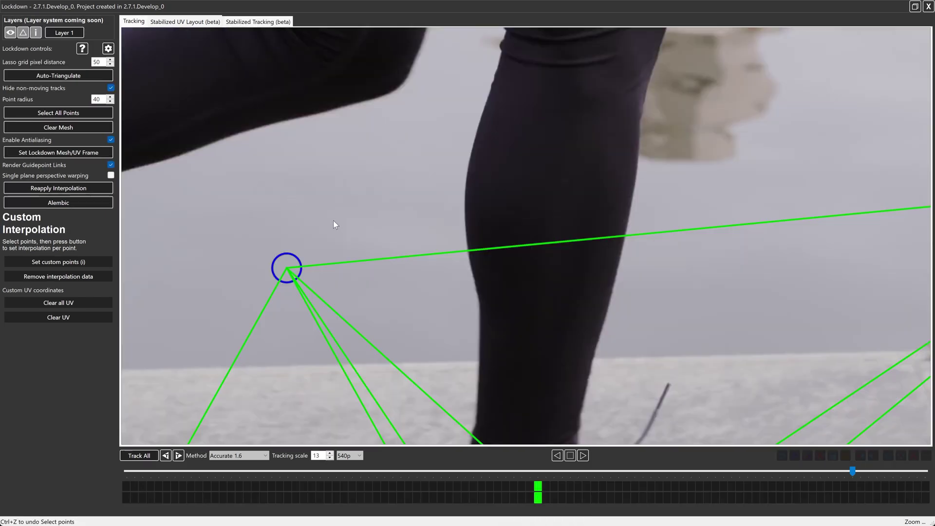
pyautogui.scroll(-5, 333, 219)
pyautogui.moveTo(315, 233); pyautogui.dragTo(343, 192)
pyautogui.click(347, 190)
pyautogui.press('Delete')
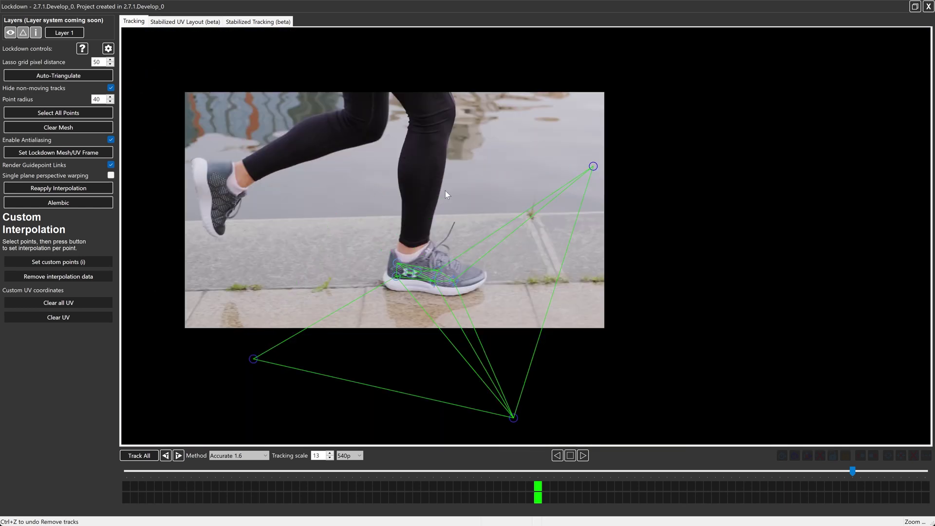
pyautogui.moveTo(641, 188); pyautogui.dragTo(624, 158)
pyautogui.moveTo(537, 393); pyautogui.dragTo(504, 399)
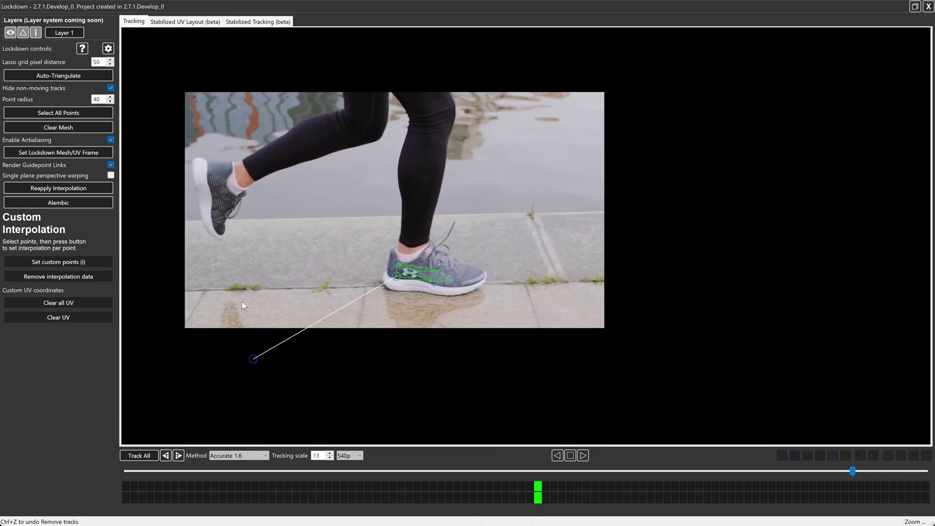
pyautogui.click(253, 359)
pyautogui.press('Delete')
pyautogui.scroll(3, 381, 308)
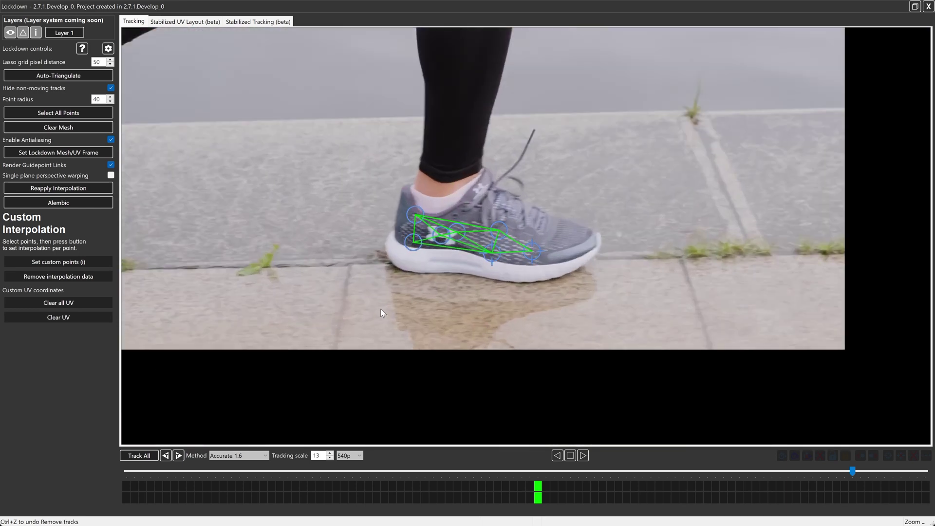
# Place a ring of ten expansion points closely around the outline of the shoe
pyautogui.click(407, 283)
pyautogui.click(377, 195)
pyautogui.click(417, 173)
pyautogui.click(495, 171)
pyautogui.click(559, 194)
pyautogui.click(614, 220)
pyautogui.click(615, 266)
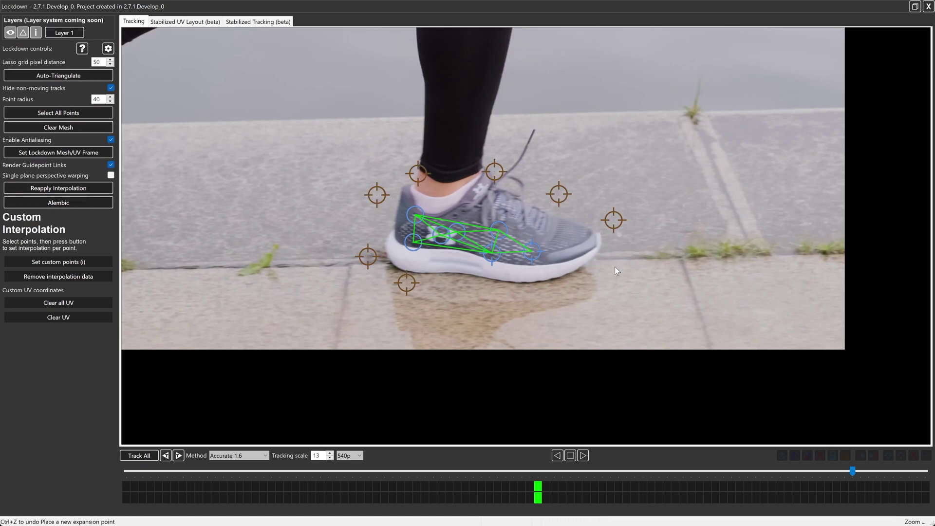
pyautogui.click(560, 299)
pyautogui.click(473, 297)
# Clear the mesh, auto-triangulate the points again, and scrub through the clip in the stabilized view
pyautogui.click(70, 129)
pyautogui.click(79, 74)
pyautogui.click(257, 22)
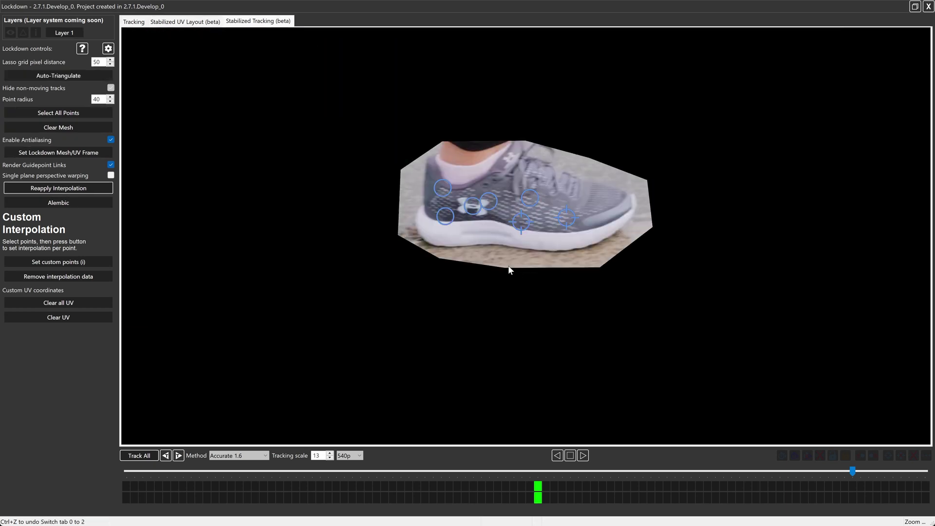
pyautogui.moveTo(142, 471); pyautogui.dragTo(3, 456)
pyautogui.moveTo(149, 473); pyautogui.dragTo(837, 471)
pyautogui.scroll(3, 615, 282)
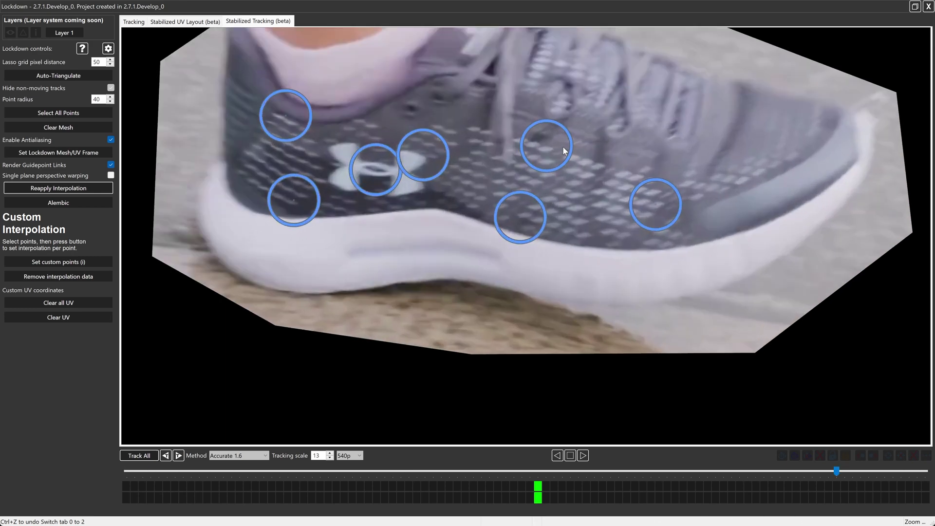
# Add a point on the forefoot between the existing forefoot points and track it through the whole clip
pyautogui.moveTo(554, 305)
pyautogui.mouseDown()
pyautogui.moveTo(744, 120)
pyautogui.moveTo(726, 204)
pyautogui.mouseUp()
pyautogui.click(586, 193)
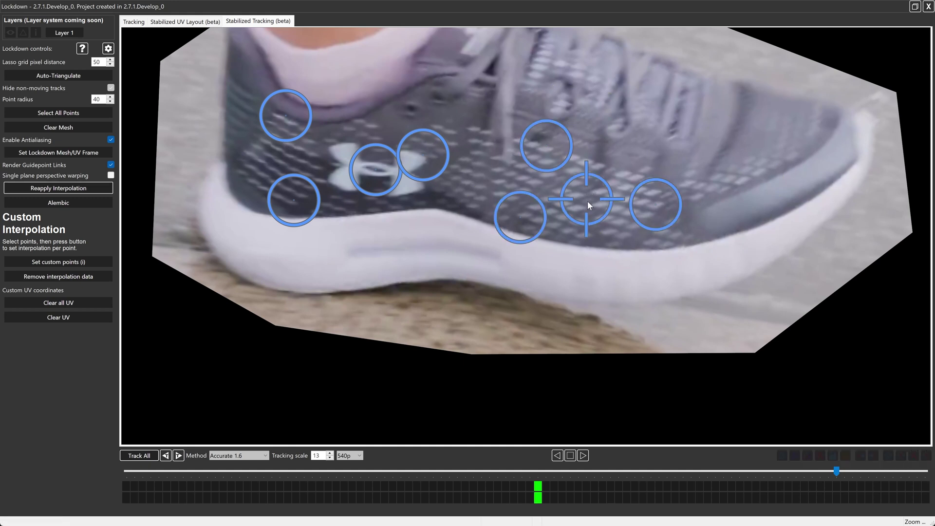
pyautogui.click(587, 200)
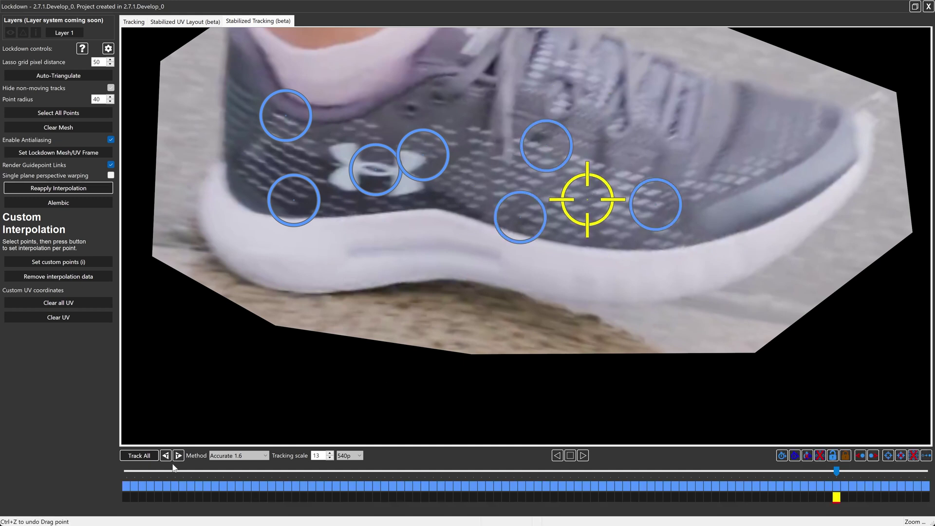
pyautogui.click(148, 456)
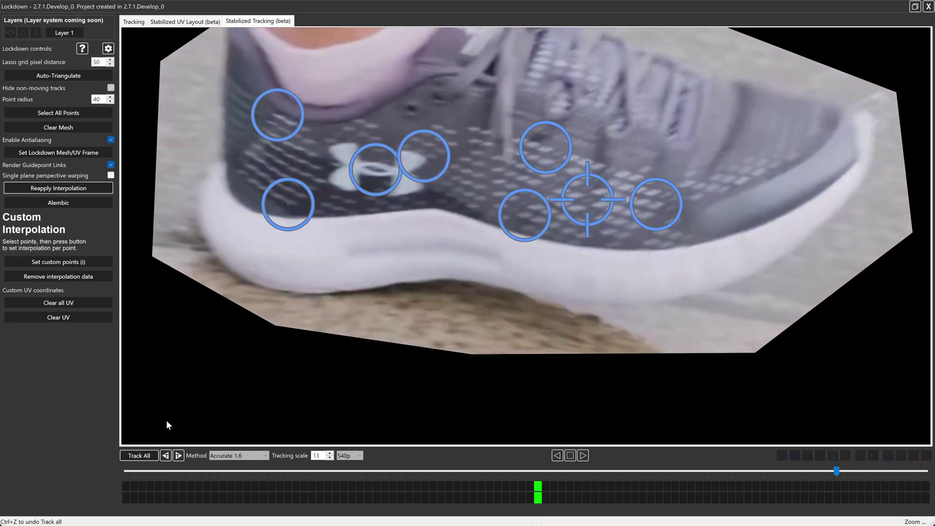
pyautogui.click(588, 202)
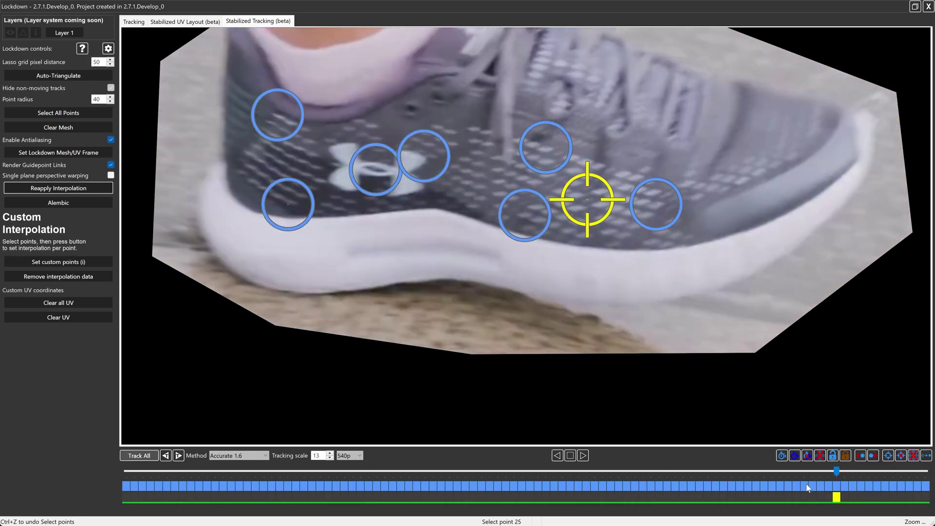
# Correct the new forefoot point in an early frame, leaving no point selected
pyautogui.moveTo(836, 471); pyautogui.dragTo(207, 471)
pyautogui.moveTo(585, 198); pyautogui.dragTo(586, 203)
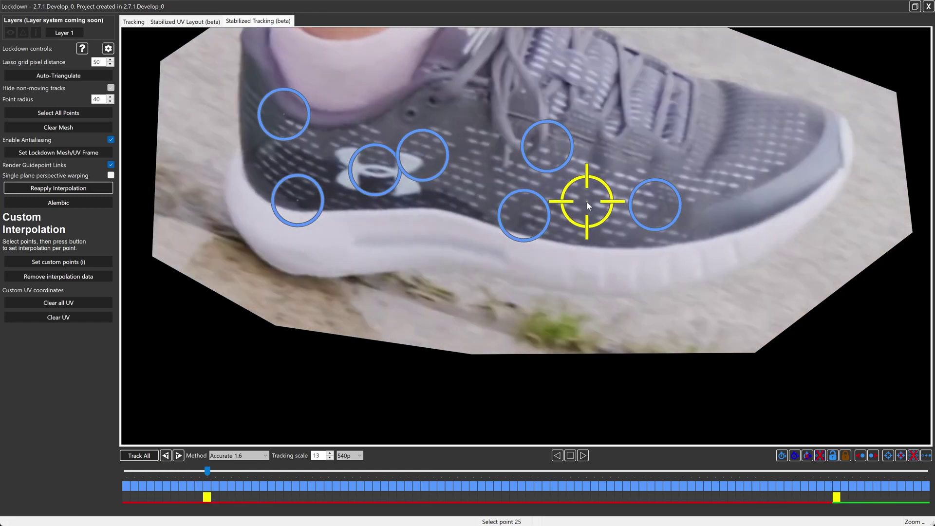
pyautogui.click(474, 166)
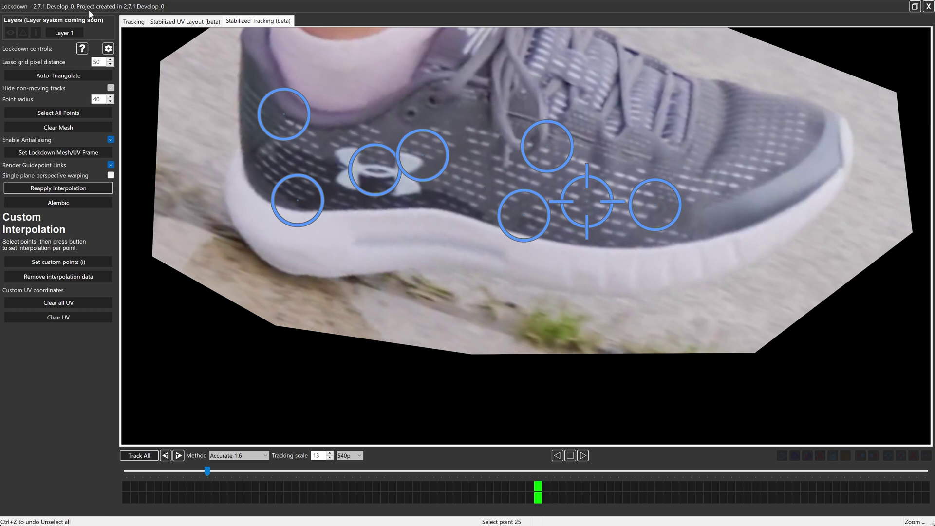
# In the original footage view, add a point on the eyelet above the logo and align it with the eyelet
pyautogui.click(134, 22)
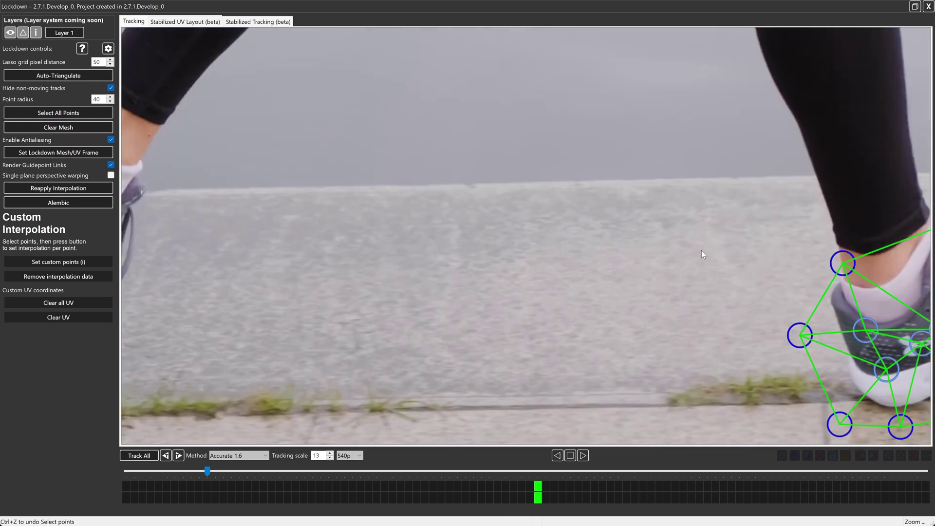
pyautogui.scroll(-1, 701, 251)
pyautogui.moveTo(841, 244); pyautogui.dragTo(484, 192)
pyautogui.scroll(3, 483, 191)
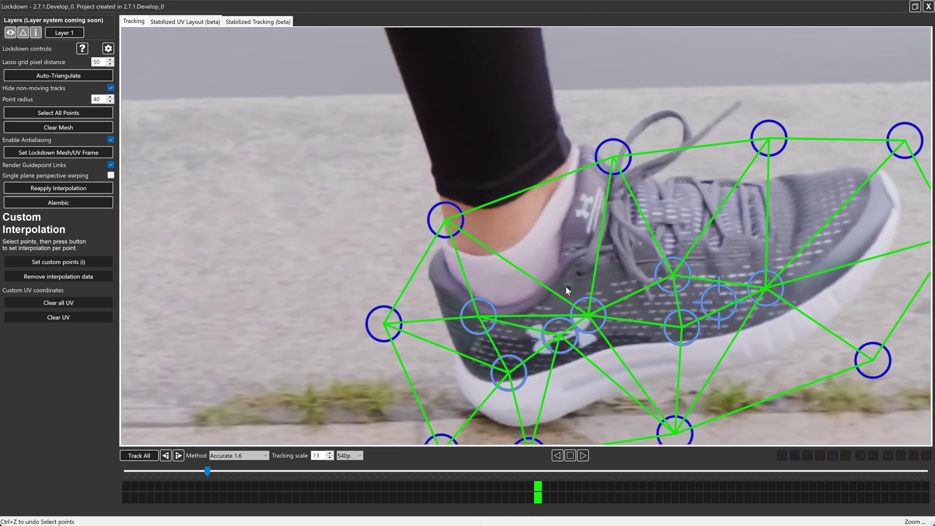
pyautogui.click(589, 313)
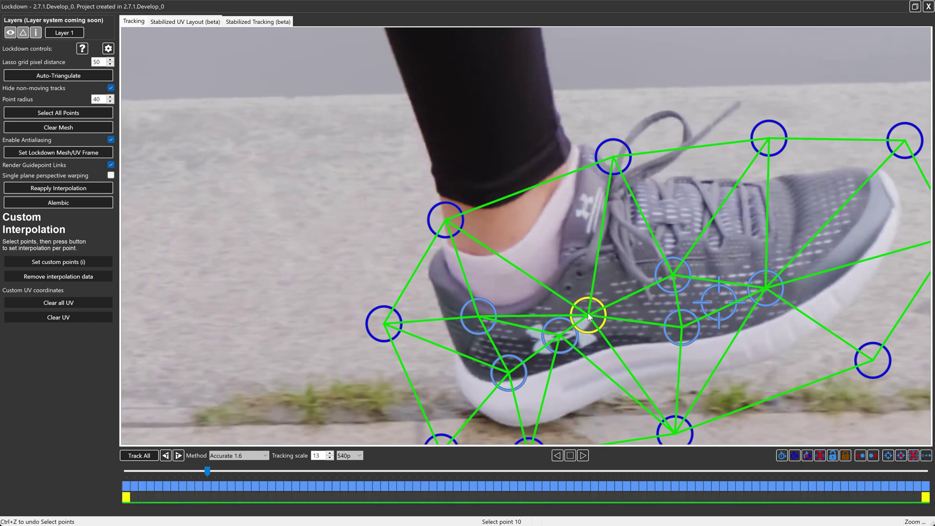
pyautogui.click(569, 283)
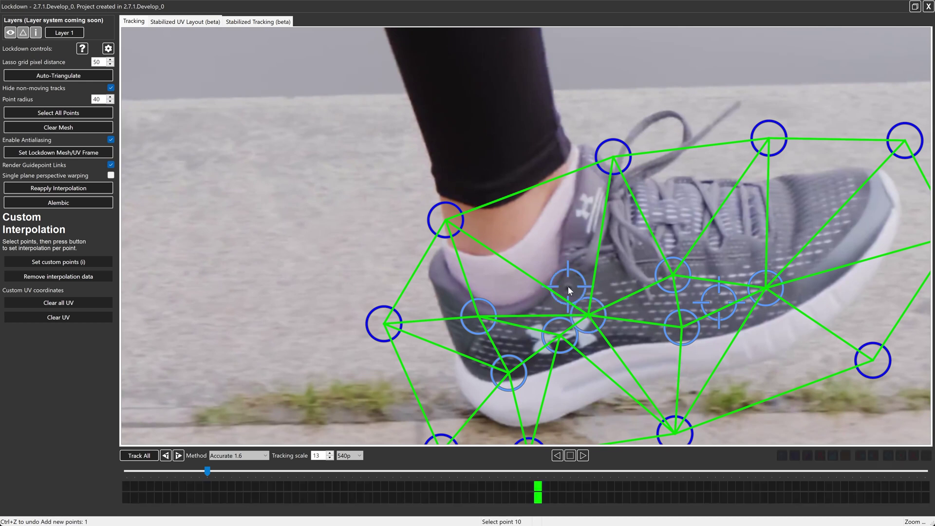
pyautogui.click(568, 289)
pyautogui.click(557, 247)
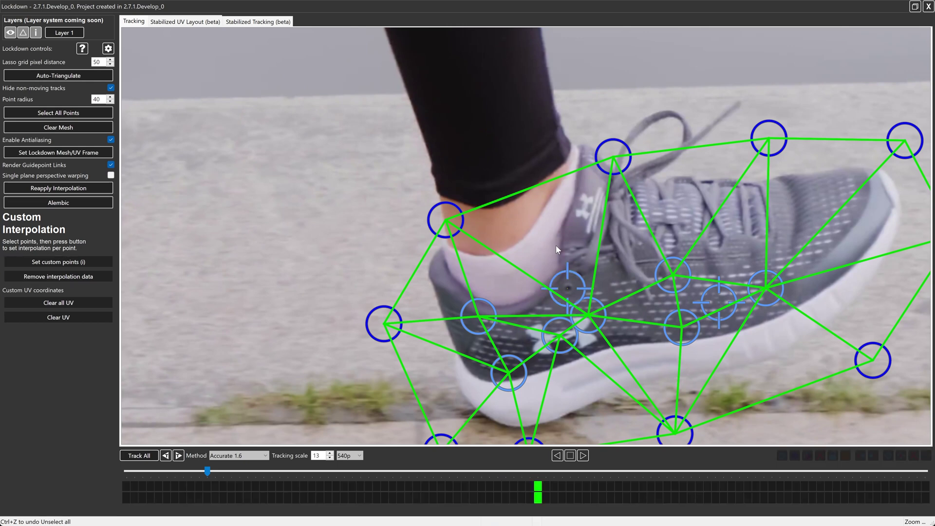
pyautogui.click(565, 284)
# Scrub back to the first frame and compare the new eyelet point in the original and stabilized views
pyautogui.moveTo(209, 475); pyautogui.dragTo(232, 477)
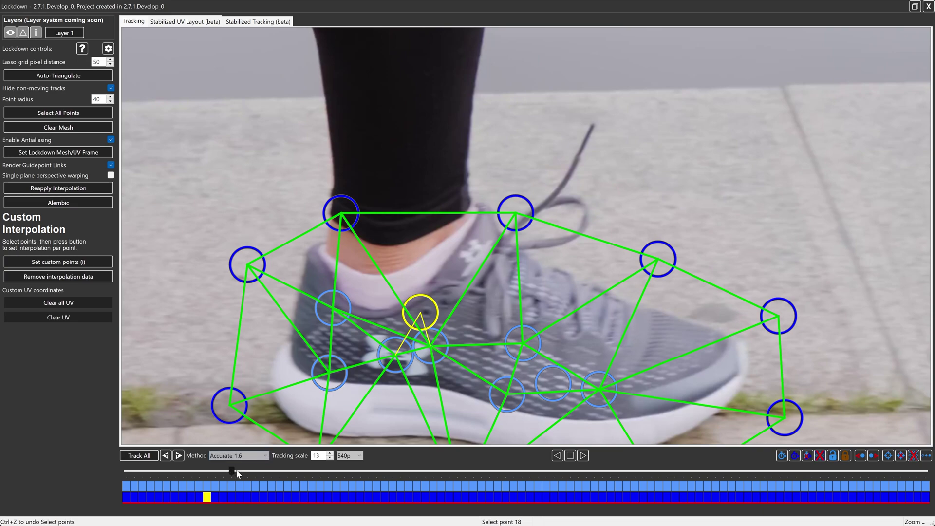
pyautogui.moveTo(239, 471); pyautogui.dragTo(126, 470)
pyautogui.scroll(-5, 423, 308)
pyautogui.click(256, 22)
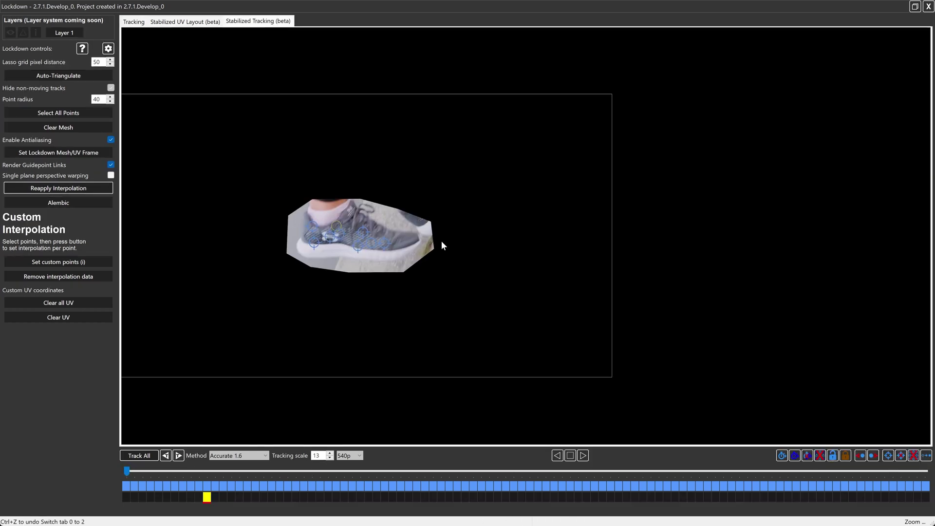
pyautogui.click(380, 238)
pyautogui.scroll(7, 389, 235)
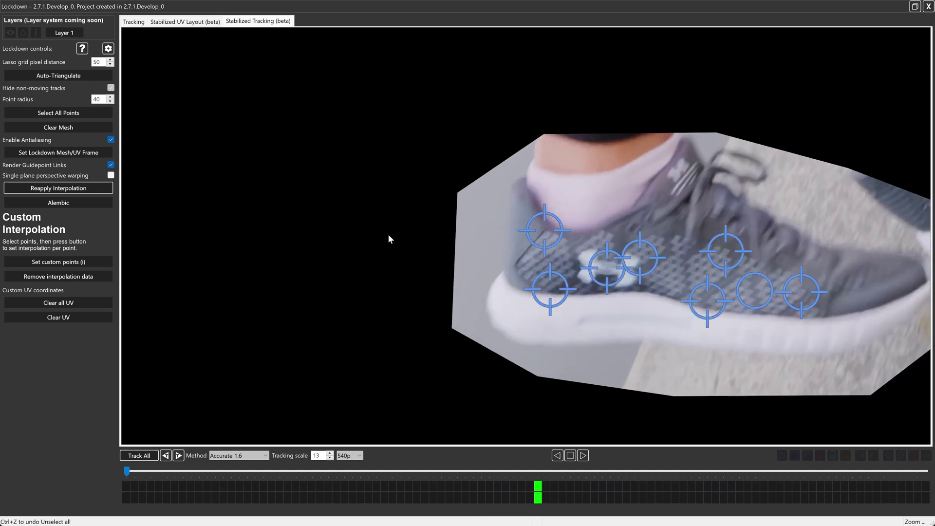
pyautogui.moveTo(578, 218); pyautogui.dragTo(524, 227)
pyautogui.click(138, 27)
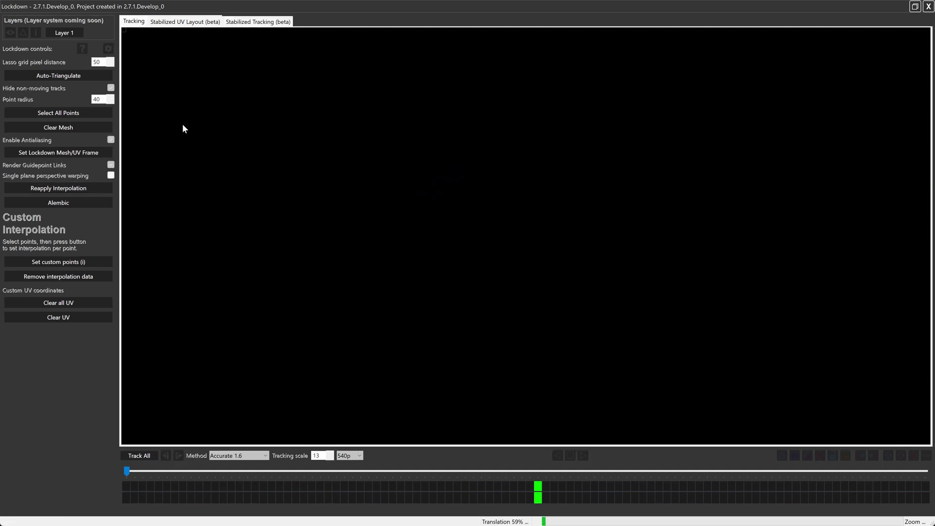
pyautogui.moveTo(276, 317); pyautogui.dragTo(502, 264)
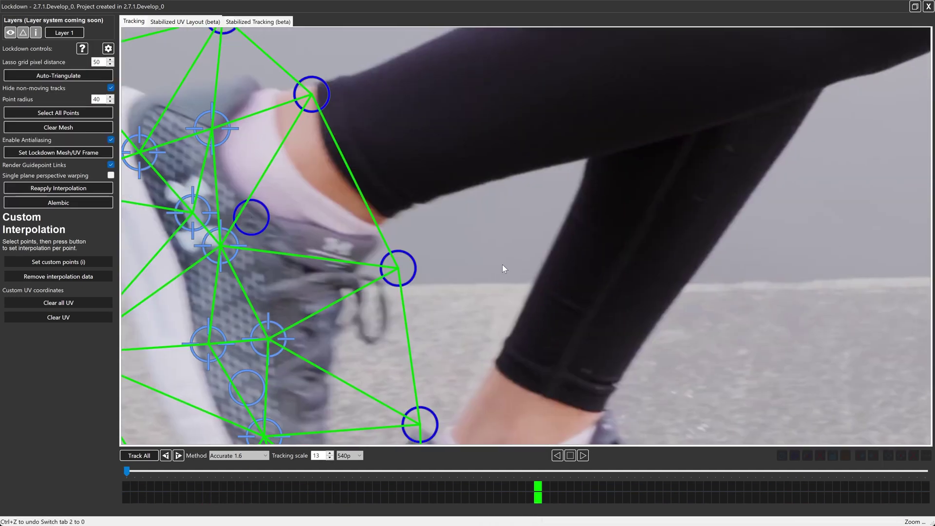
# Select the eyelet point and align it with the eyelet in the first and last frames of the stabilized view
pyautogui.click(235, 222)
pyautogui.moveTo(205, 471); pyautogui.dragTo(207, 472)
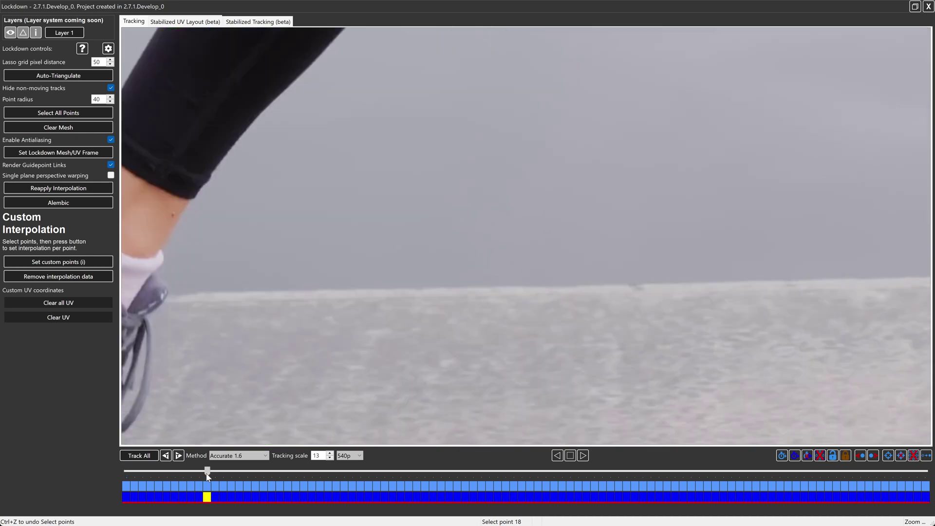
pyautogui.click(250, 23)
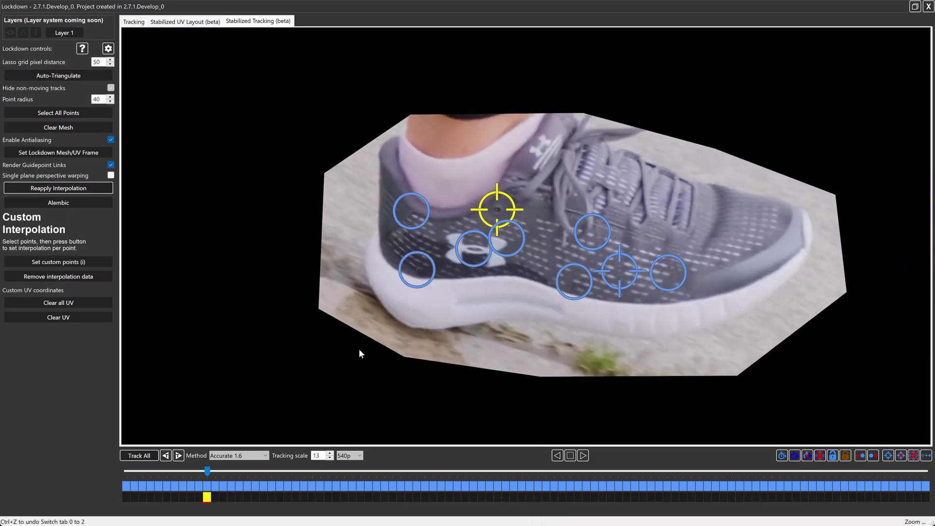
pyautogui.moveTo(206, 476); pyautogui.dragTo(113, 462)
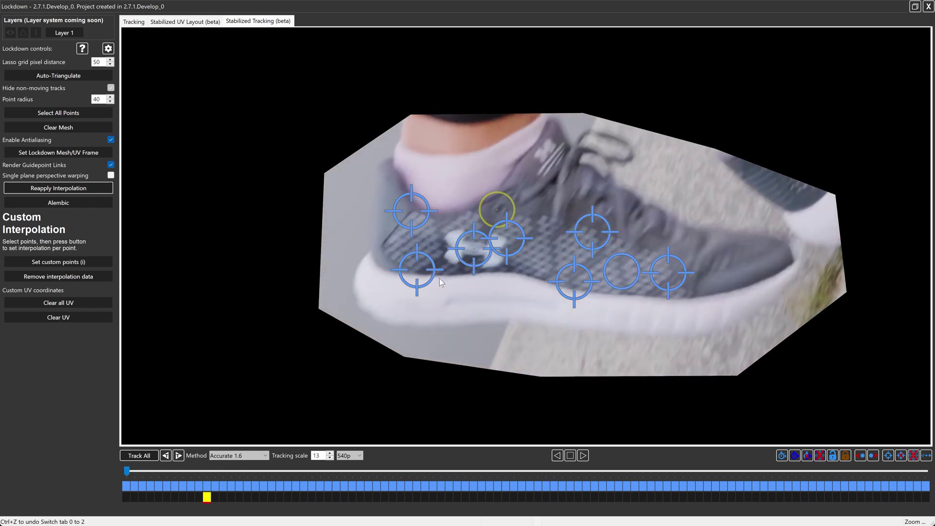
pyautogui.moveTo(491, 210); pyautogui.dragTo(501, 209)
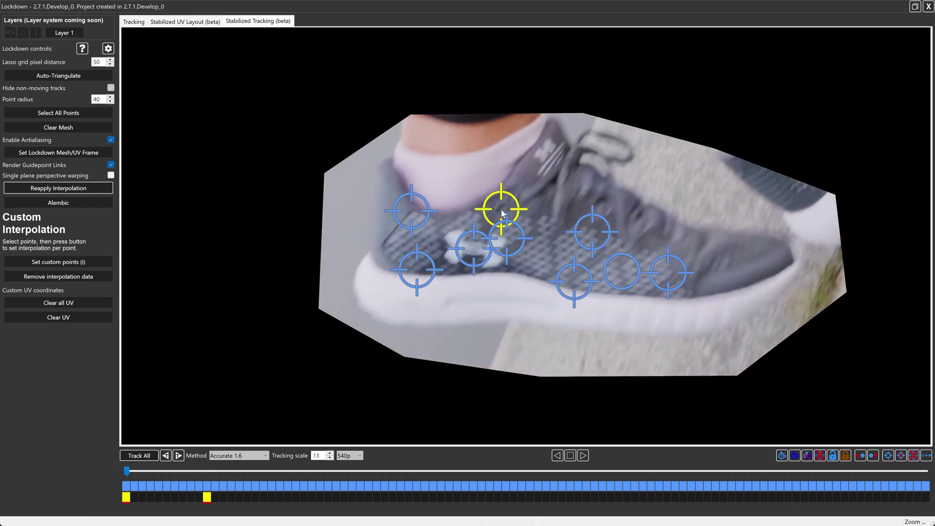
pyautogui.click(213, 475)
pyautogui.moveTo(208, 473); pyautogui.dragTo(908, 485)
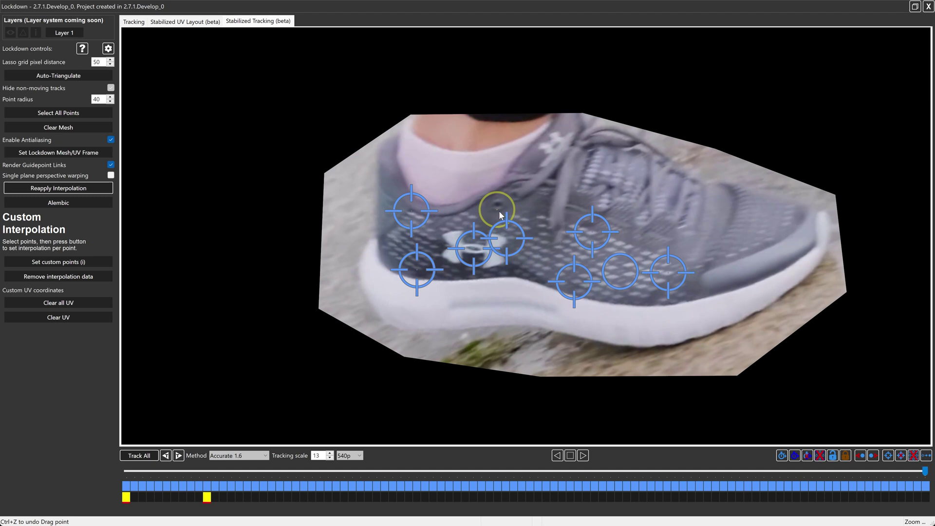
pyautogui.moveTo(498, 212); pyautogui.dragTo(499, 208)
# Refine the eyelet point in three intermediate frames and in the last frame
pyautogui.click(637, 477)
pyautogui.click(443, 476)
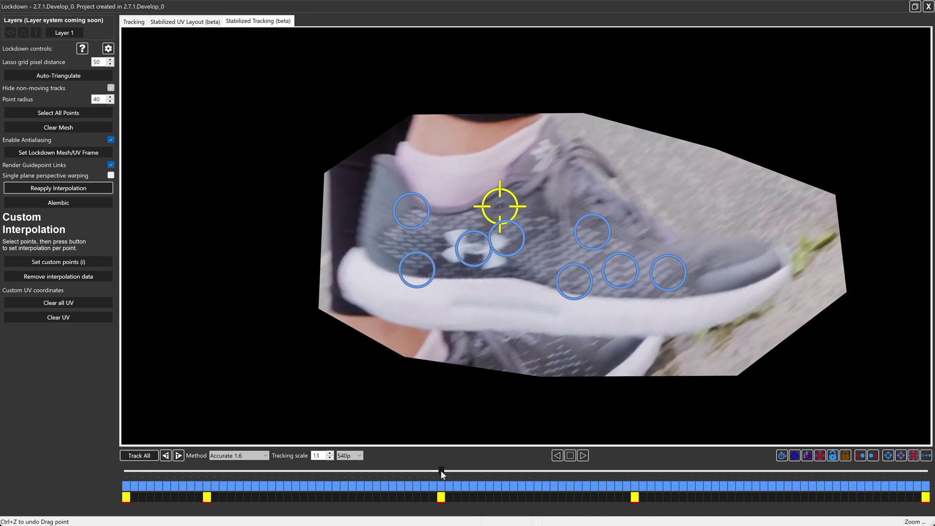
pyautogui.moveTo(441, 470); pyautogui.dragTo(336, 471)
pyautogui.moveTo(499, 208); pyautogui.dragTo(502, 209)
pyautogui.moveTo(339, 480); pyautogui.dragTo(88, 463)
pyautogui.moveTo(0, 457); pyautogui.dragTo(926, 482)
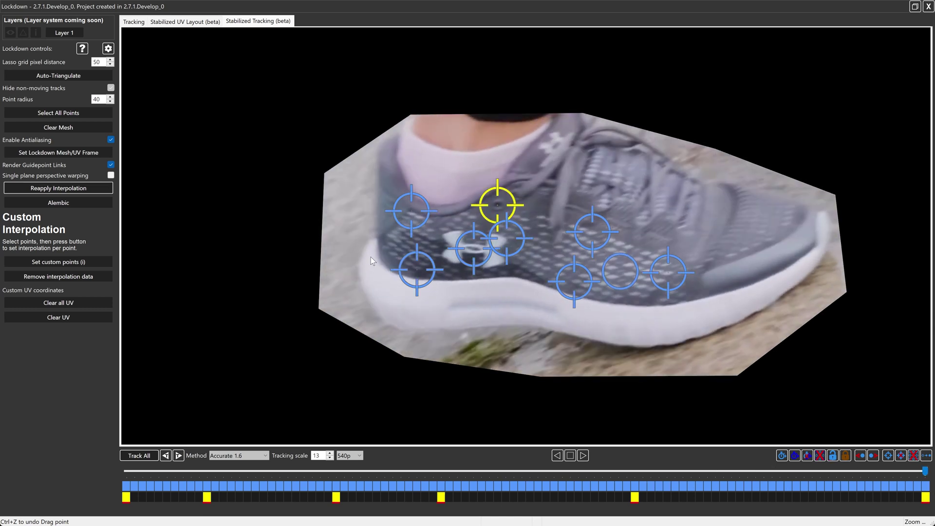
# Add further points at the heel, beside the logo, near the laces and along the forefoot's lower edge
pyautogui.click(391, 244)
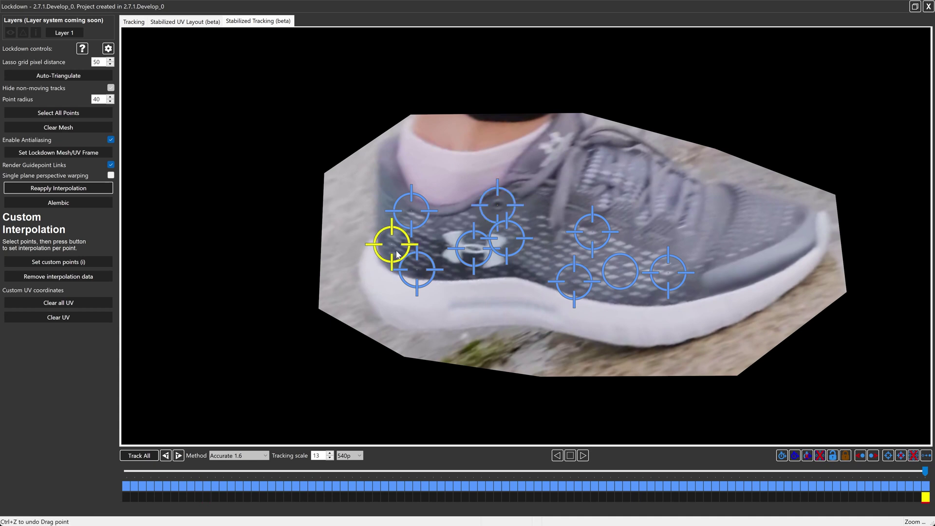
pyautogui.moveTo(926, 472)
pyautogui.mouseDown()
pyautogui.moveTo(465, 487)
pyautogui.moveTo(910, 481)
pyautogui.mouseUp()
pyautogui.moveTo(127, 473); pyautogui.dragTo(209, 466)
pyautogui.click(335, 238)
pyautogui.click(493, 267)
pyautogui.click(469, 188)
pyautogui.click(522, 202)
pyautogui.click(534, 257)
pyautogui.scroll(-2, 539, 244)
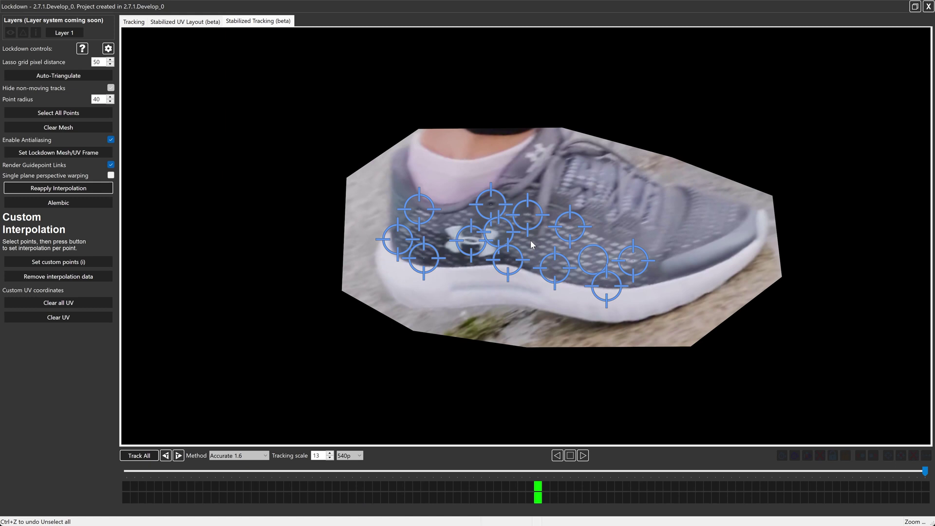
# Check all points on the original footage, return to the first frame, and close Lockdown to go back to After Effects
pyautogui.click(129, 22)
pyautogui.scroll(-3, 419, 190)
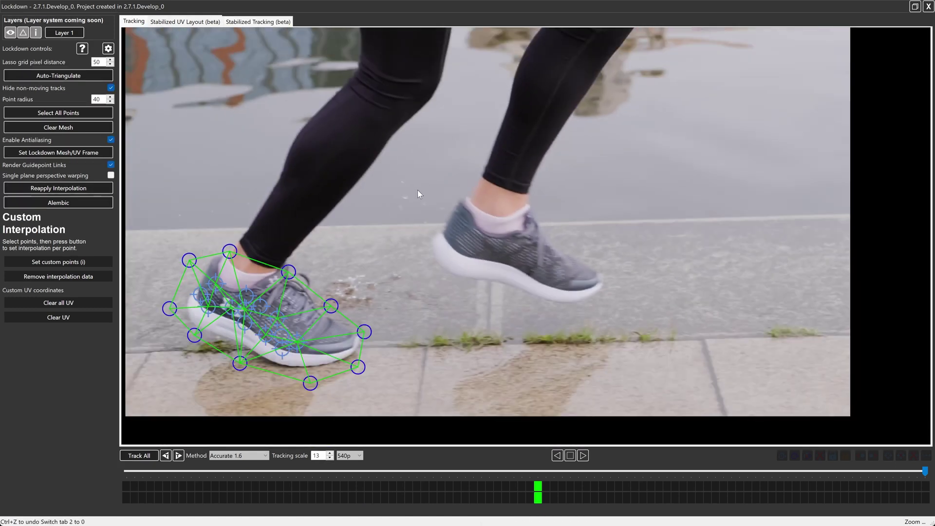
pyautogui.click(130, 470)
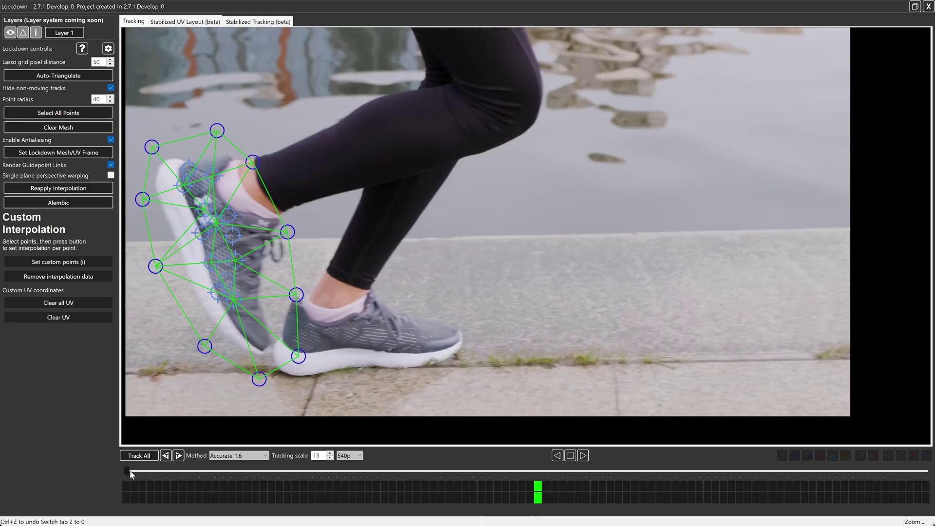
pyautogui.click(525, 258)
pyautogui.scroll(-3, 520, 255)
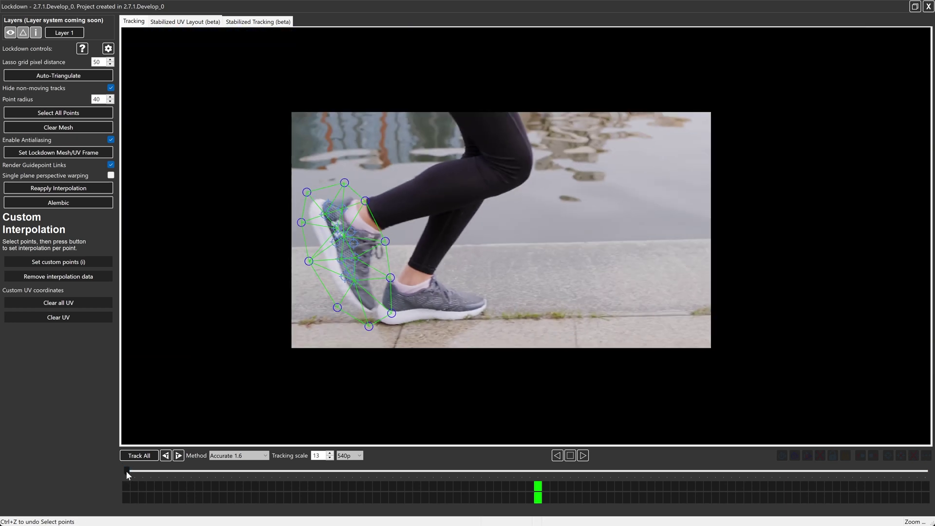
pyautogui.moveTo(127, 470); pyautogui.dragTo(51, 475)
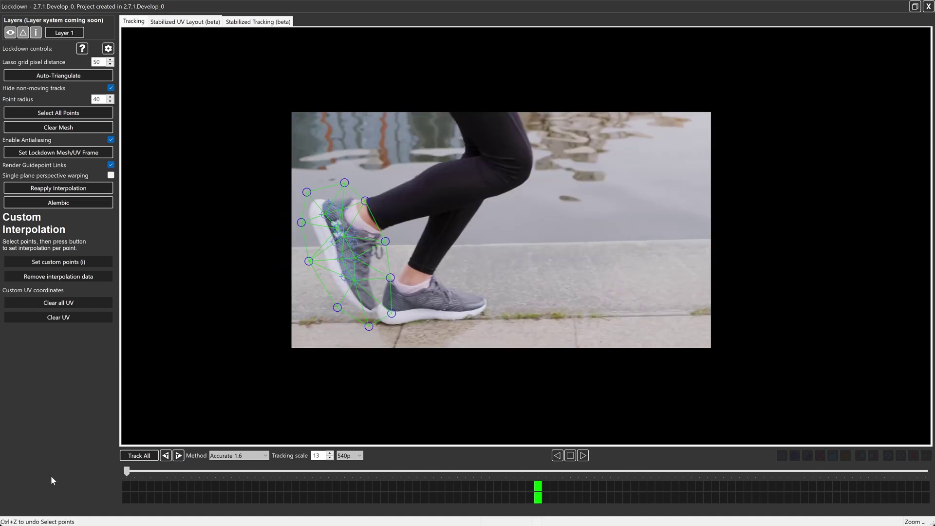
pyautogui.click(927, 7)
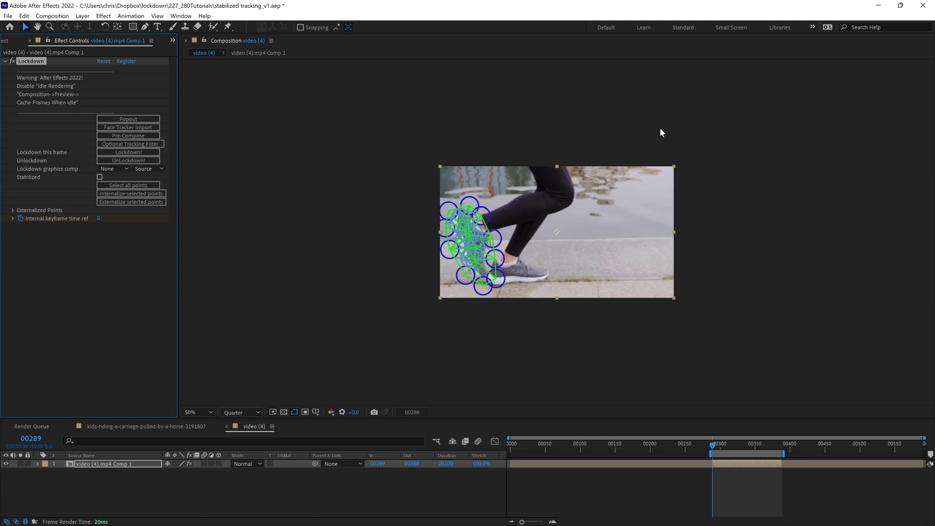
# Lock down the current frame and delete the Checkerboard and the bottommost video (4).mp4 Comp 1 layer from the stabilized composition
pyautogui.click(138, 152)
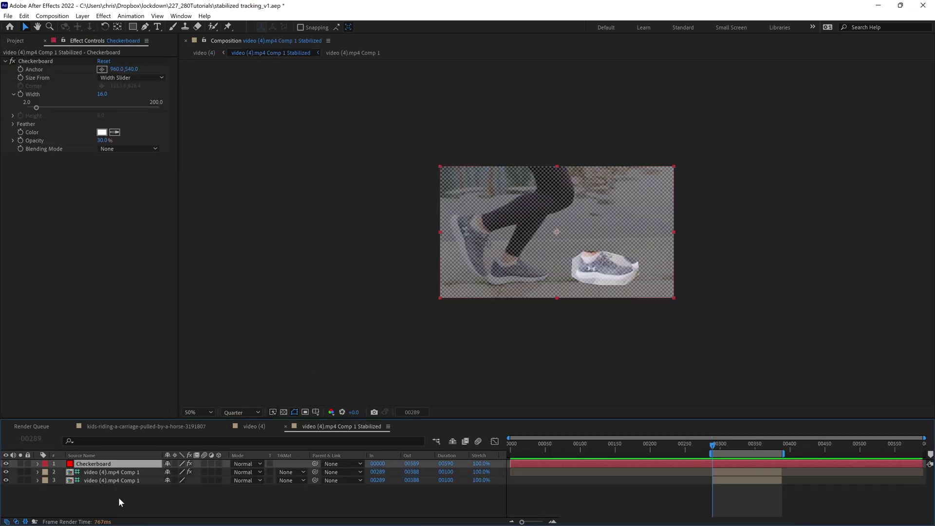
pyautogui.click(97, 481)
pyautogui.press('Delete')
pyautogui.click(104, 463)
pyautogui.press('Delete')
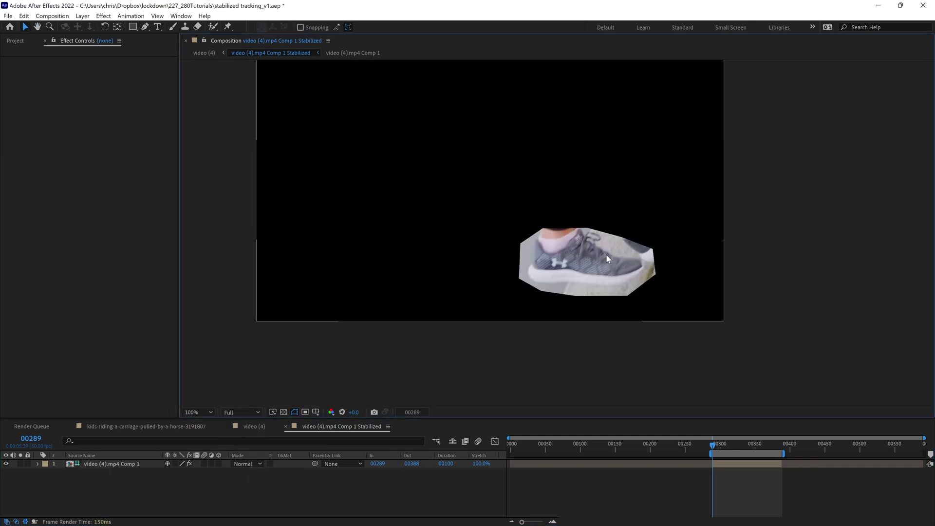
# Add the text "LOGO!" in Exo 2 Black and move it over the logo on the shoe's side
pyautogui.scroll(2, 608, 259)
pyautogui.click(157, 27)
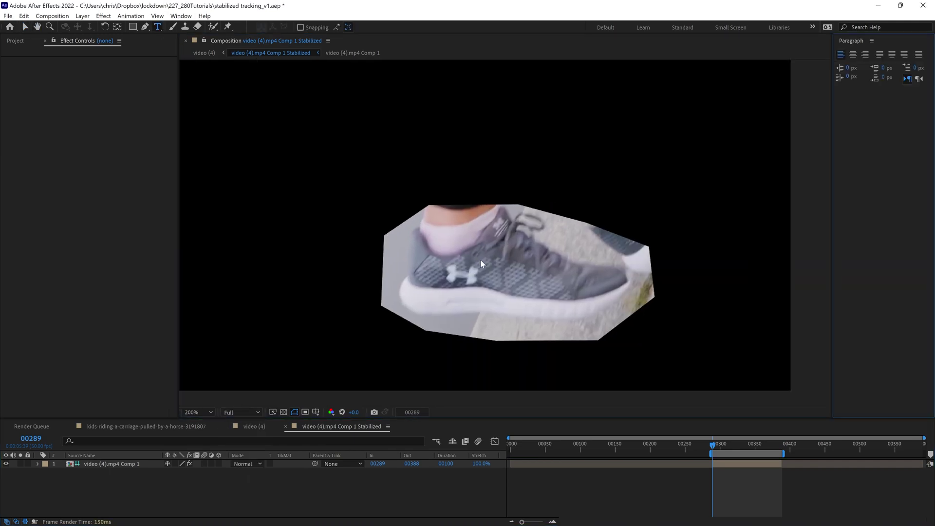
pyautogui.click(453, 279)
pyautogui.write('LOGO!')
pyautogui.press('Escape')
pyautogui.press('v')
pyautogui.moveTo(472, 229); pyautogui.dragTo(481, 278)
pyautogui.moveTo(436, 318); pyautogui.dragTo(440, 283)
# Rotate and reposition the LOGO! text to follow the shoe's slant and scale it to 105 by 70%
pyautogui.press('s')
pyautogui.moveTo(184, 472); pyautogui.dragTo(180, 473)
pyautogui.press('r')
pyautogui.press('v')
pyautogui.moveTo(472, 277); pyautogui.dragTo(476, 273)
pyautogui.press('s')
pyautogui.click(169, 472)
pyautogui.moveTo(179, 473); pyautogui.dragTo(197, 473)
pyautogui.click(582, 509)
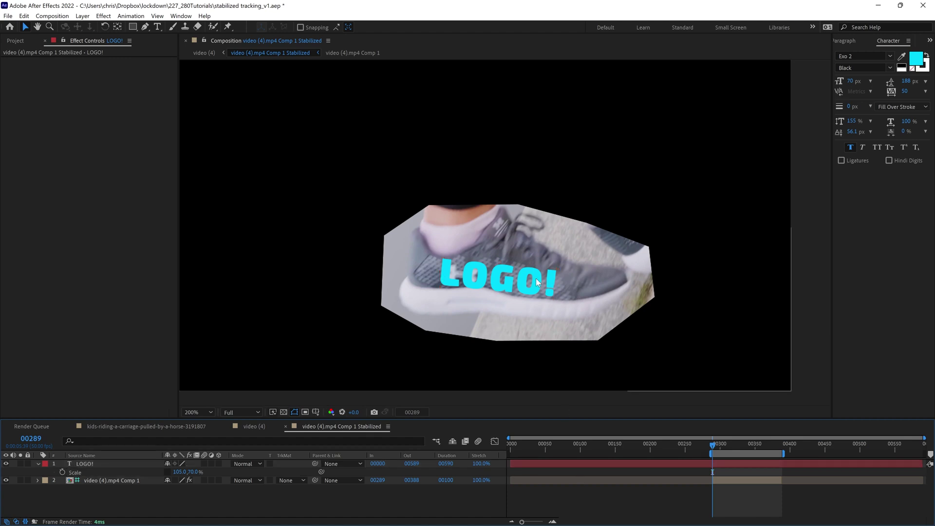
# Return to the video (4) composition, set the Lockdown layer's blending mode to Multiply, and preview the tracked text
pyautogui.scroll(-1, 530, 242)
pyautogui.press('Tab')
pyautogui.click(520, 495)
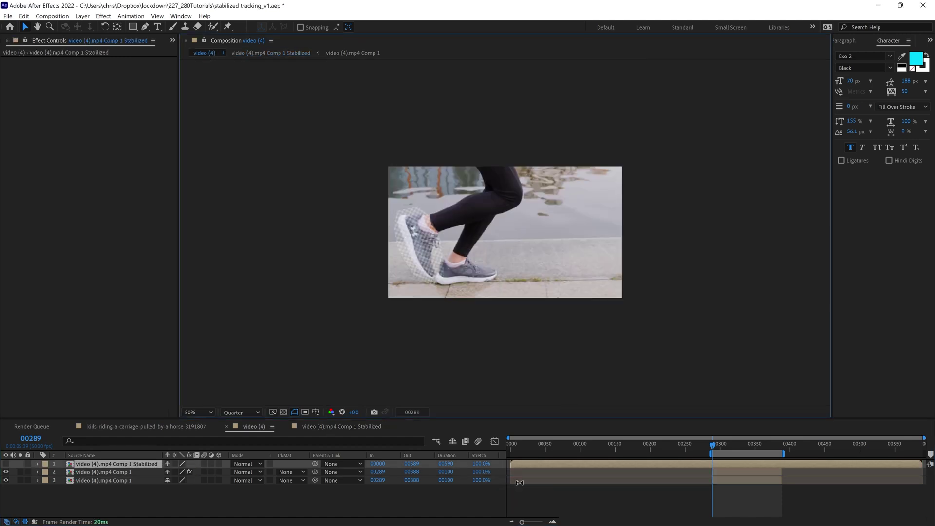
pyautogui.click(259, 473)
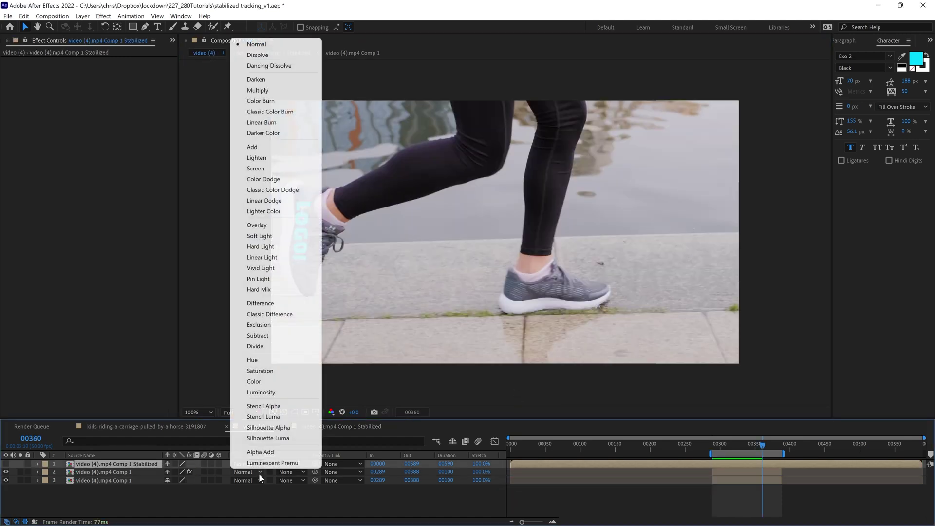
pyautogui.click(269, 90)
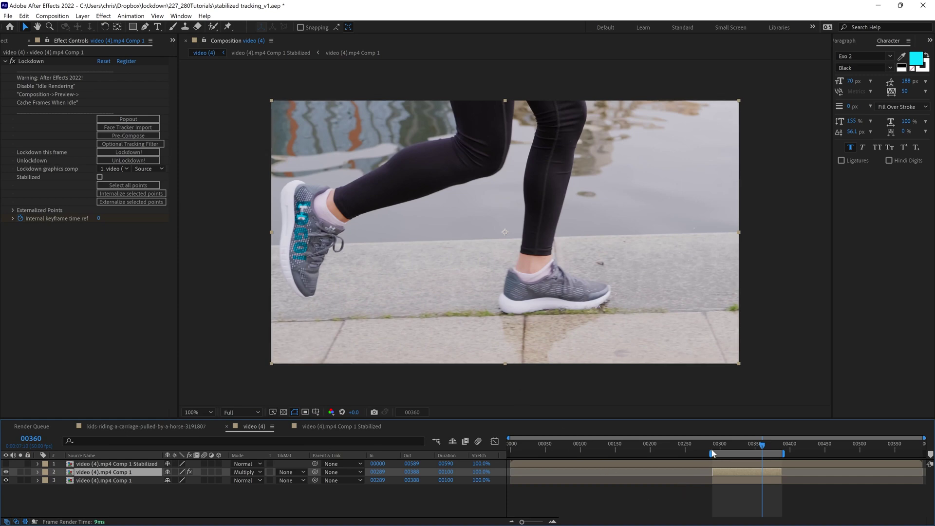
pyautogui.press('space')
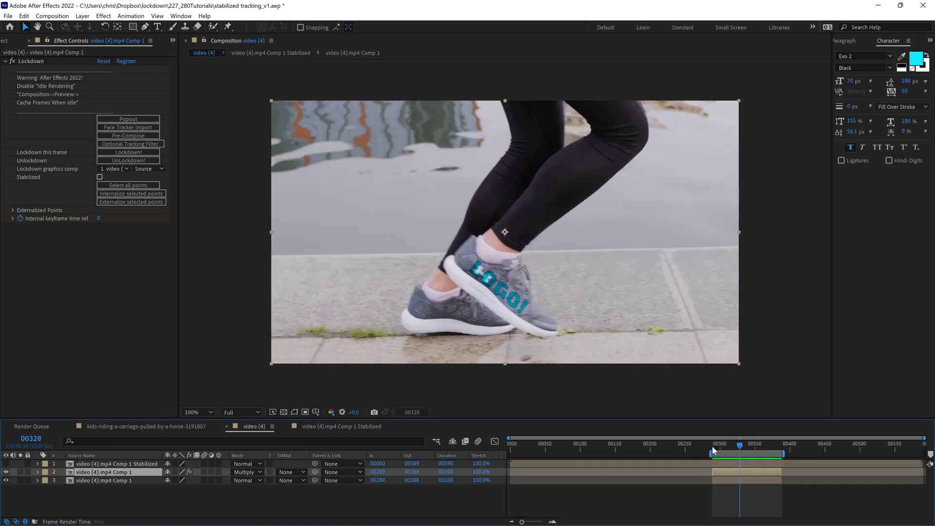
pyautogui.moveTo(712, 446); pyautogui.dragTo(733, 446)
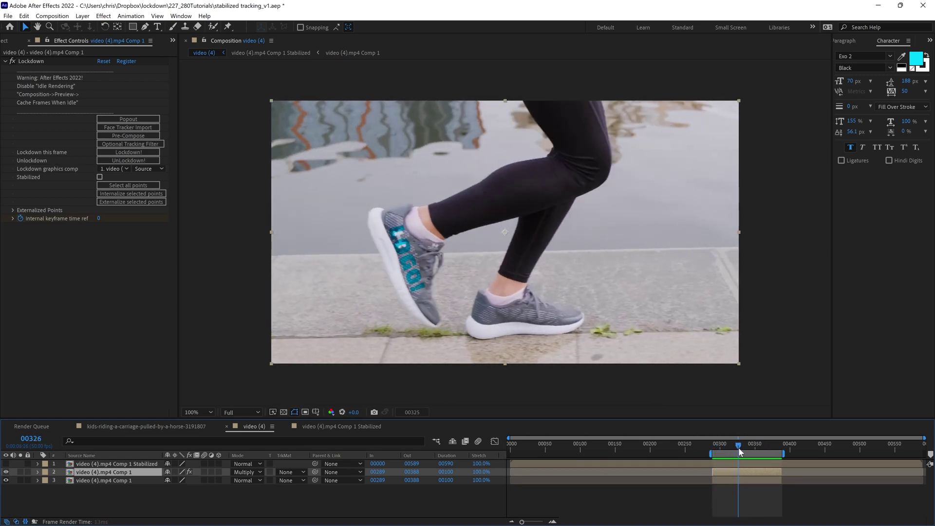
pyautogui.moveTo(739, 452); pyautogui.dragTo(755, 452)
# Apply CC Force Motion Blur to the Lockdown layer and adjust the shutter phase in the composition's advanced settings
pyautogui.hotkey('ctrl', '5')
pyautogui.write('force')
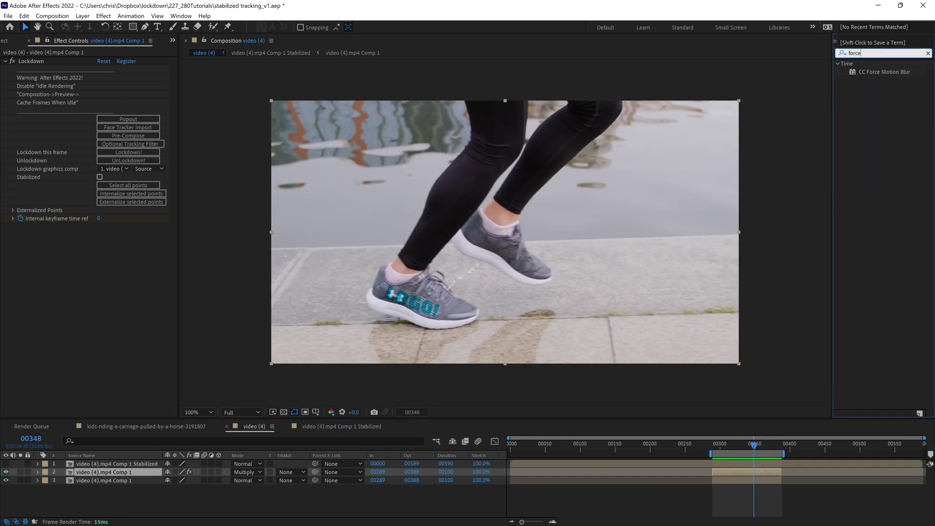
pyautogui.moveTo(878, 69); pyautogui.dragTo(92, 234)
pyautogui.hotkey('ctrl', 'k')
pyautogui.click(250, 137)
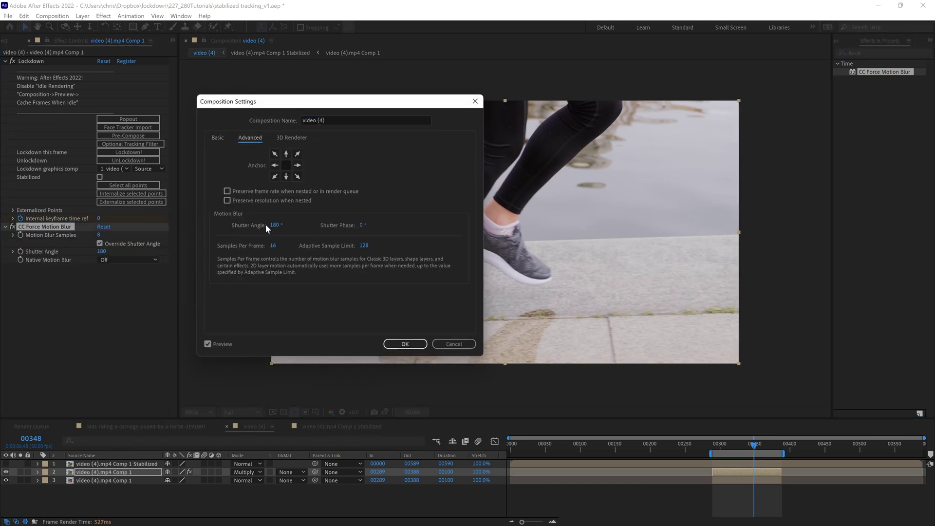
pyautogui.click(360, 226)
pyautogui.click(399, 343)
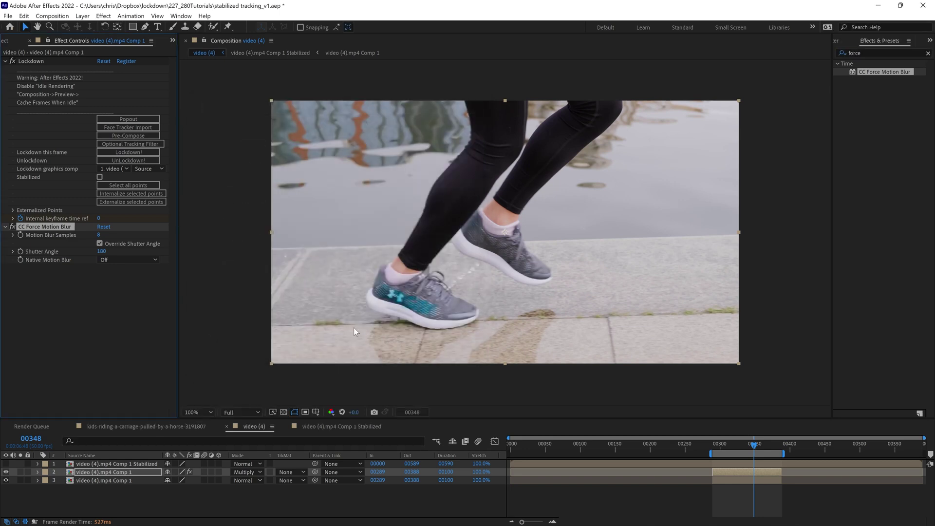
# Turn on Native Motion Blur in CC Force Motion Blur and preview the tracked text from the first frame
pyautogui.click(120, 242)
pyautogui.click(120, 259)
pyautogui.click(120, 268)
pyautogui.click(715, 446)
pyautogui.press('space')
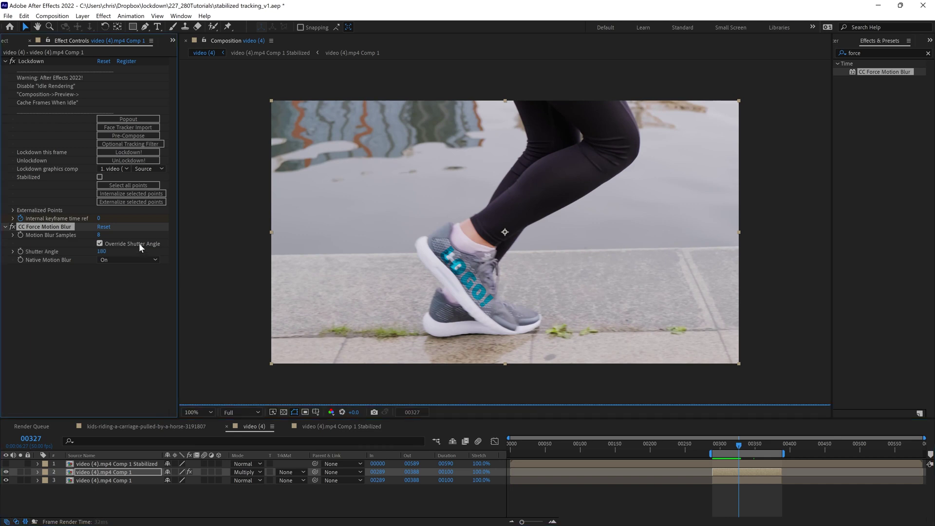
# Set the CC Force Motion Blur shutter angle to 90 and return to frame 289
pyautogui.click(139, 243)
pyautogui.click(102, 251)
pyautogui.write('90')
pyautogui.press('Return')
pyautogui.click(713, 445)
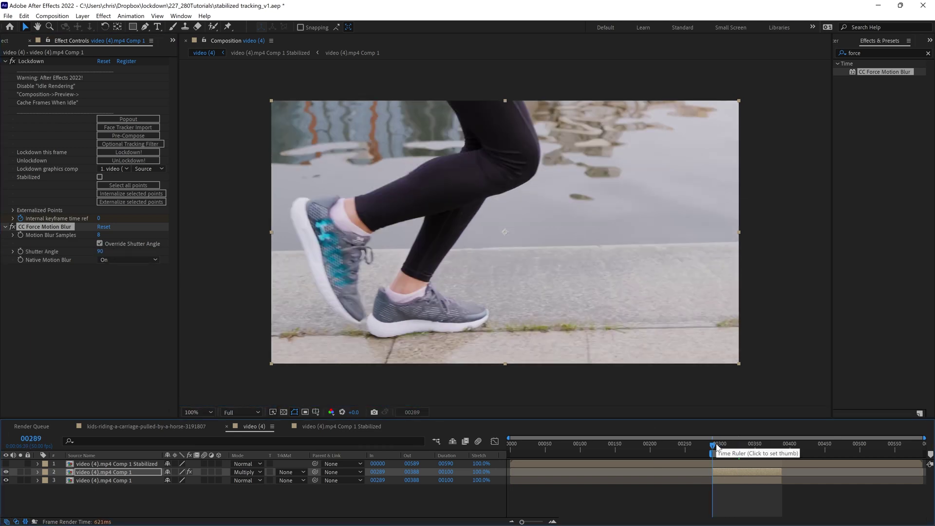
# Set the CC Force Motion Blur shutter angle to 45 and check the blurred text up close and in playback
pyautogui.click(101, 251)
pyautogui.write('45')
pyautogui.press('Return')
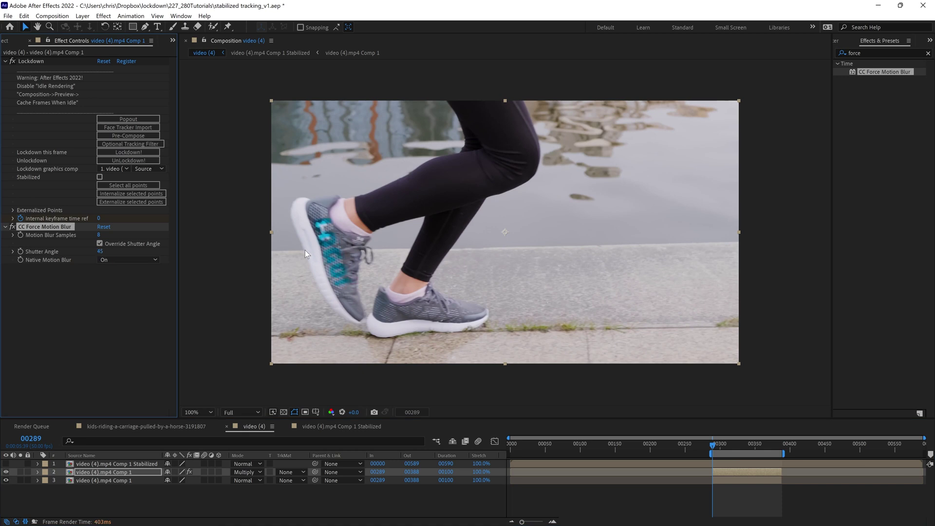
pyautogui.scroll(4, 469, 242)
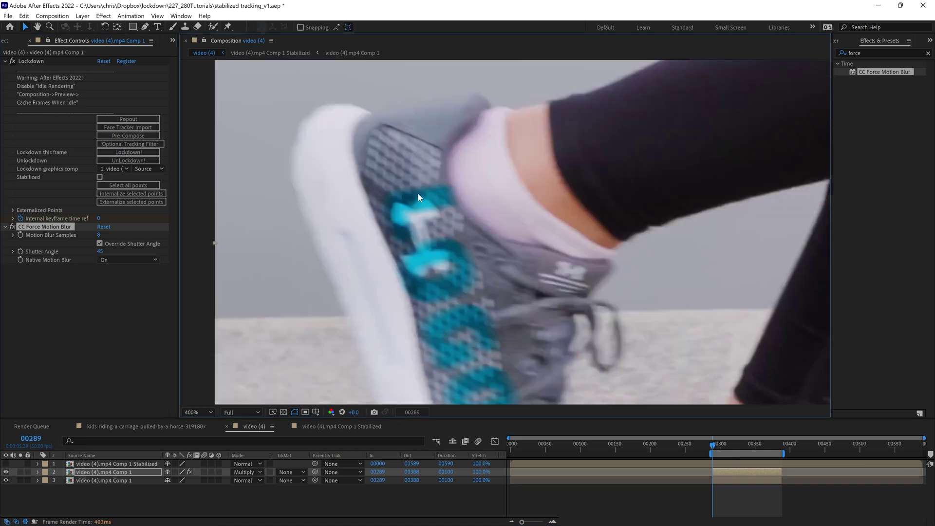
pyautogui.scroll(-2, 418, 197)
pyautogui.scroll(1, 424, 214)
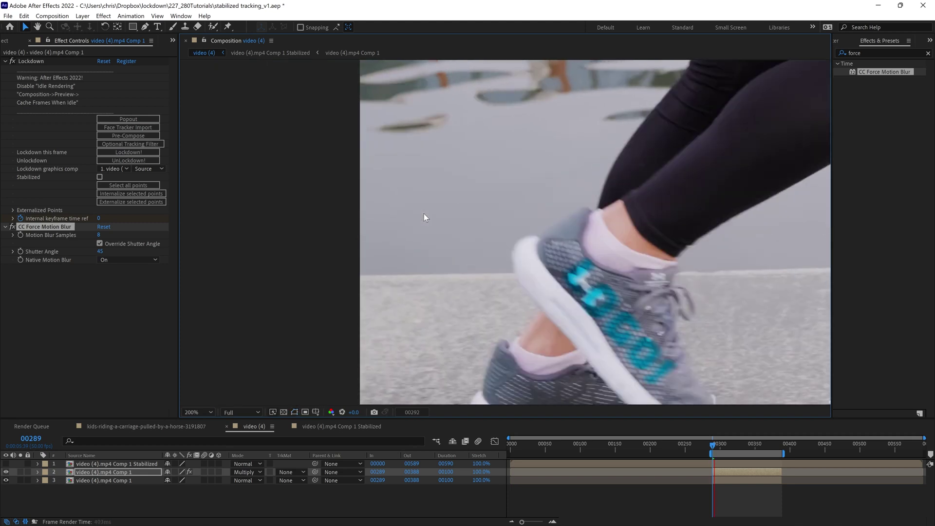
pyautogui.press('space')
pyautogui.moveTo(512, 200); pyautogui.dragTo(470, 166)
pyautogui.scroll(-2, 470, 166)
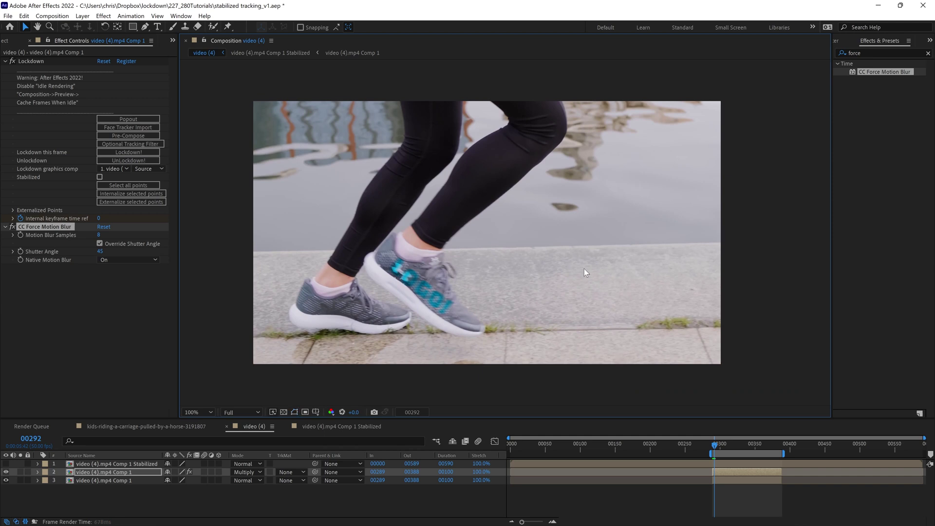
pyautogui.press('space')
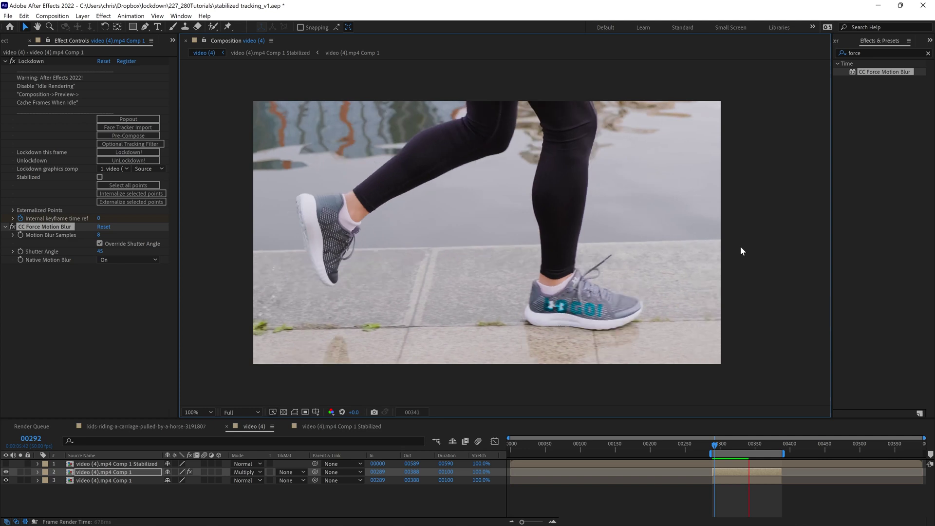
# Create a new composition from the kids-riding-a-carriage-pulled-by-a-horse-3191807.mp4 footage
pyautogui.click(5, 40)
pyautogui.click(48, 175)
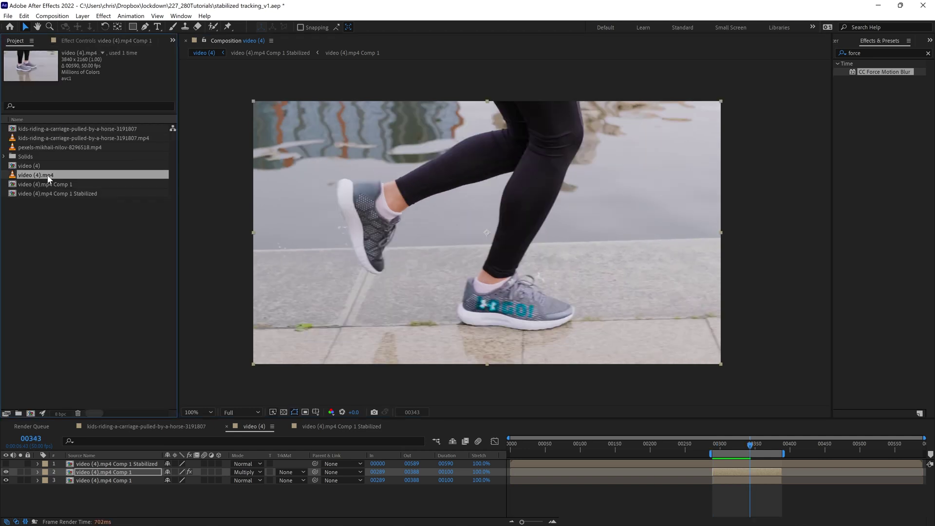
pyautogui.click(63, 148)
pyautogui.click(78, 139)
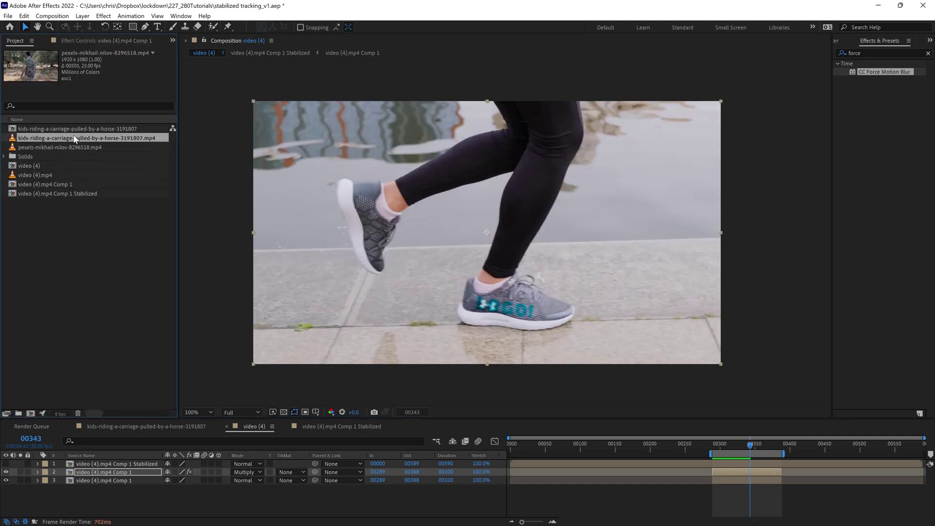
pyautogui.moveTo(78, 138); pyautogui.dragTo(30, 413)
pyautogui.scroll(-1, 466, 215)
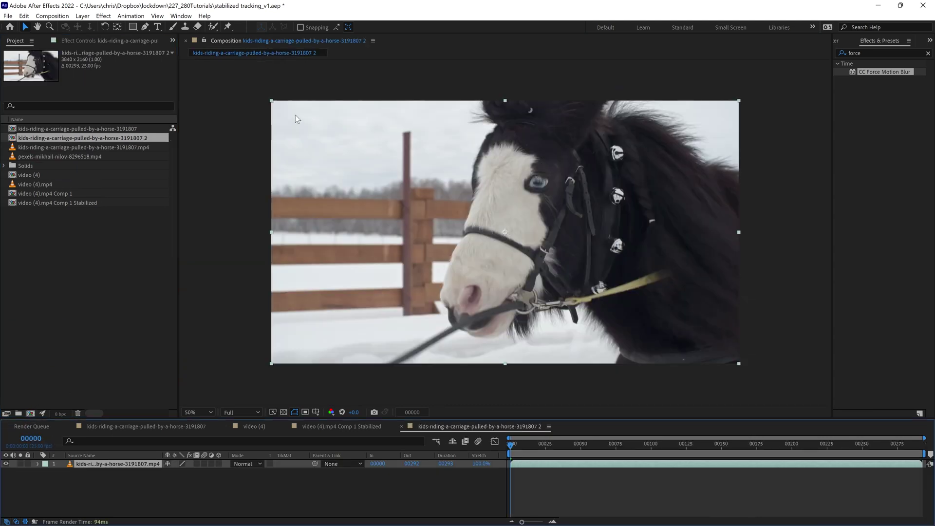
# Apply the Lockdown effect to the horse footage and open its pop-out tracking window
pyautogui.click(103, 15)
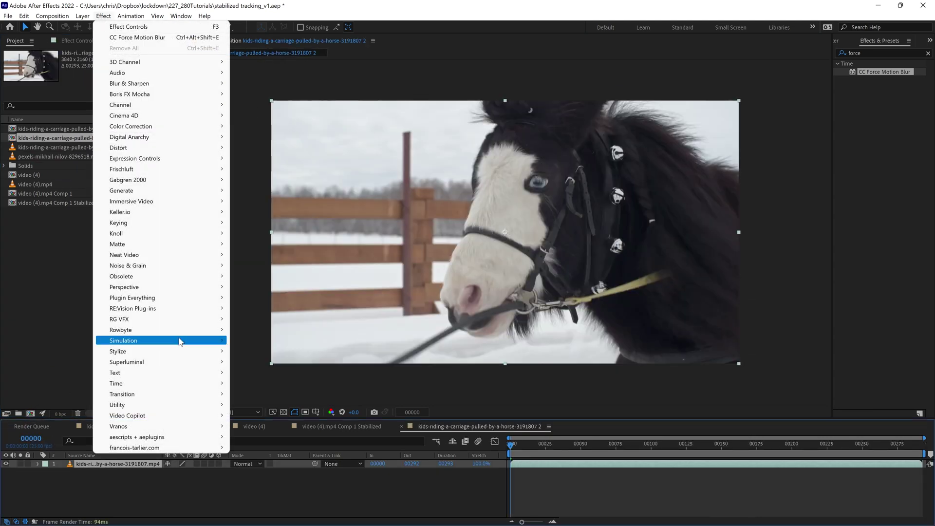
pyautogui.moveTo(185, 428)
pyautogui.click(263, 447)
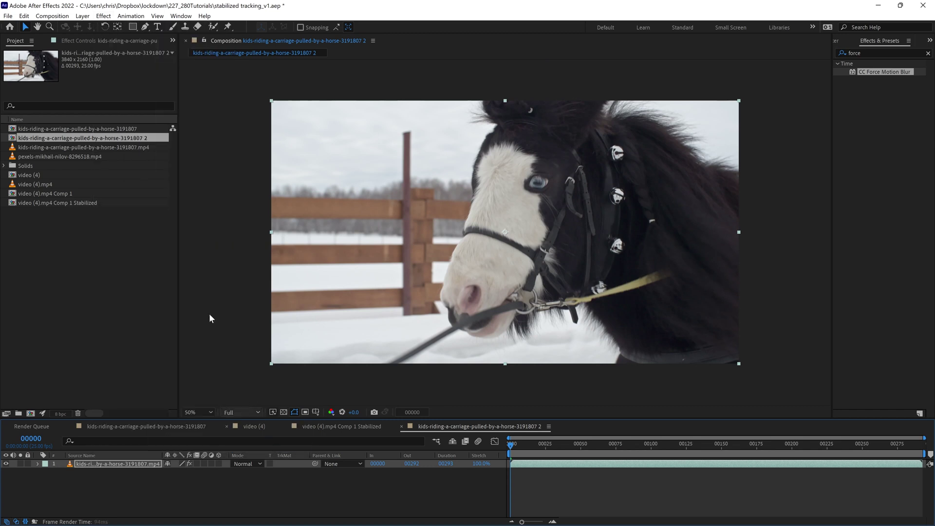
pyautogui.click(113, 43)
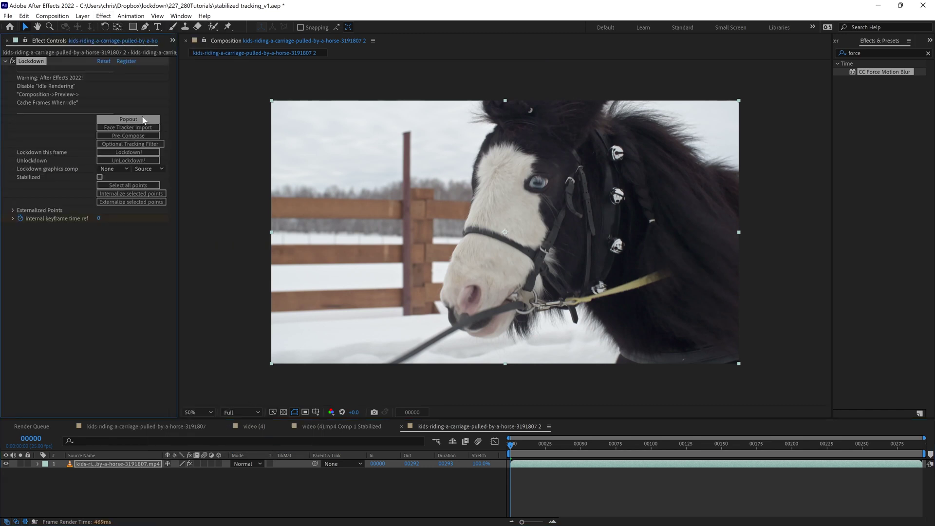
pyautogui.click(128, 119)
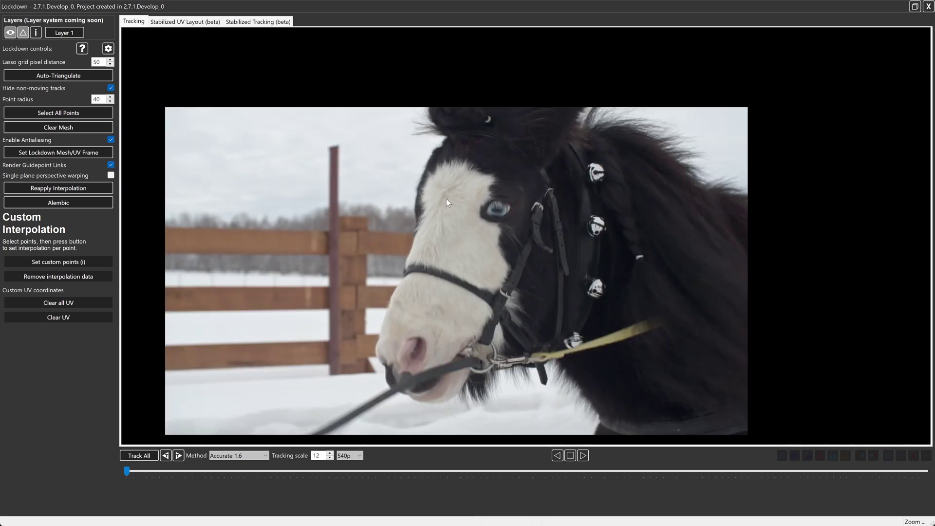
# Place a point on the horse's forehead, track it through all frames, and deselect it
pyautogui.click(446, 196)
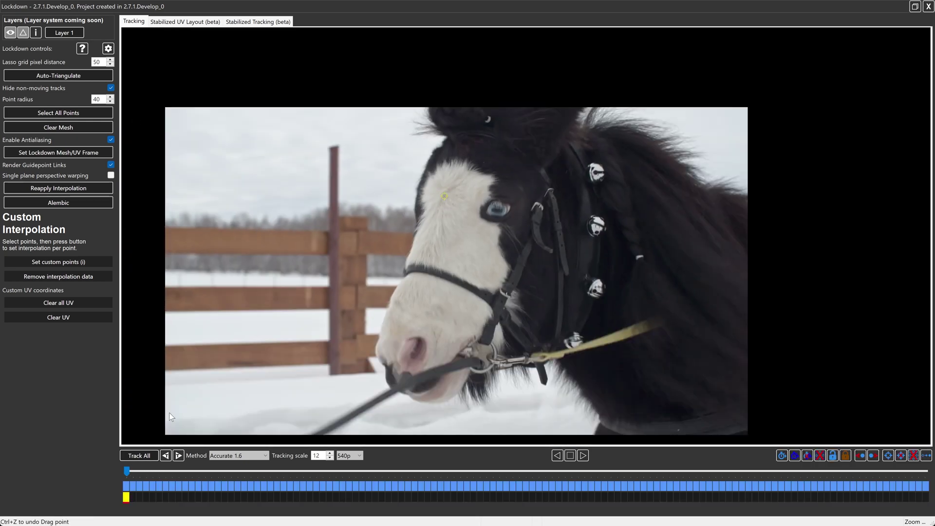
pyautogui.click(141, 455)
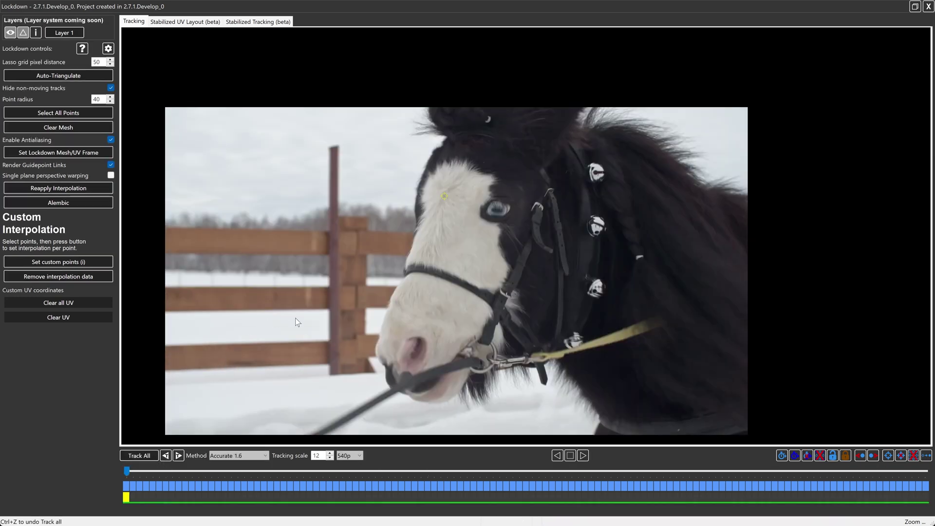
pyautogui.click(322, 317)
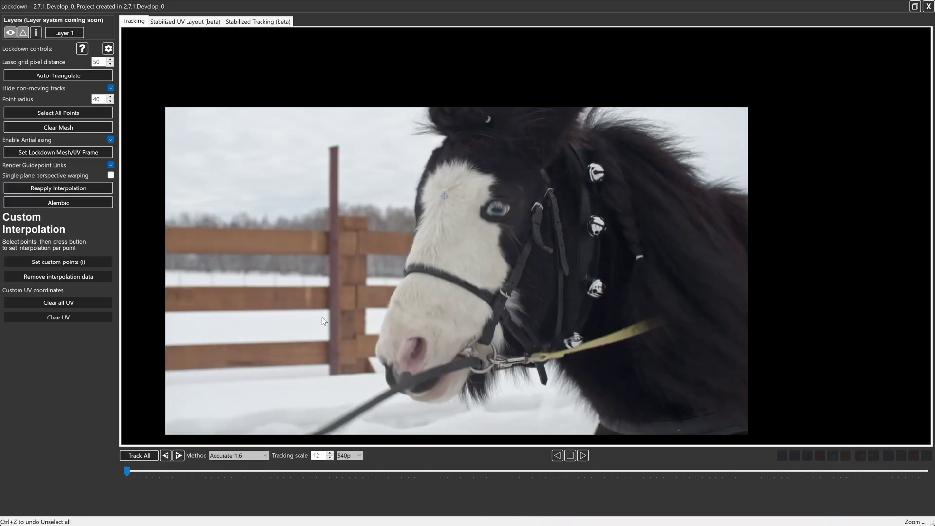
# Place four expansion points around the horse's head on the first frame and auto-triangulate the mesh
pyautogui.moveTo(127, 472); pyautogui.dragTo(3, 487)
pyautogui.click(315, 418)
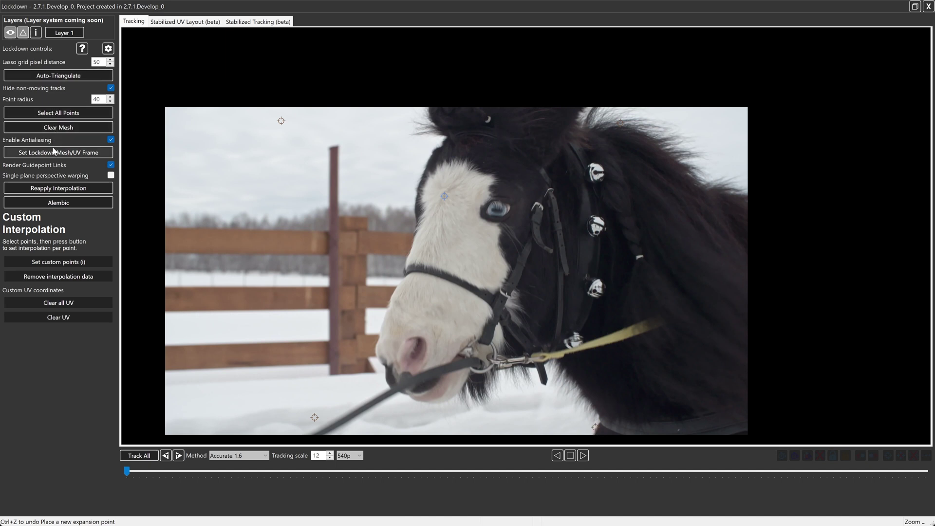
pyautogui.click(57, 76)
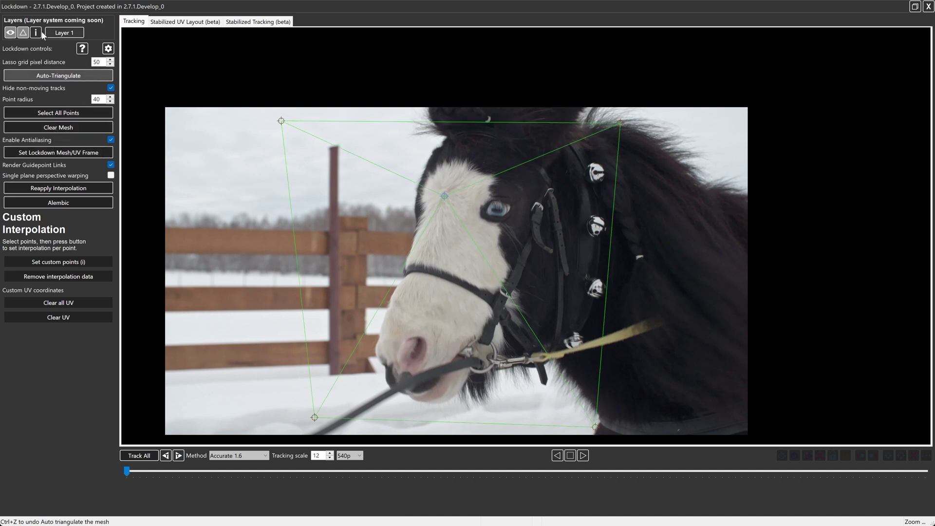
# Switch the layer to two-point interpolation and check the forehead track in the stabilized tracking view
pyautogui.click(40, 33)
pyautogui.click(49, 55)
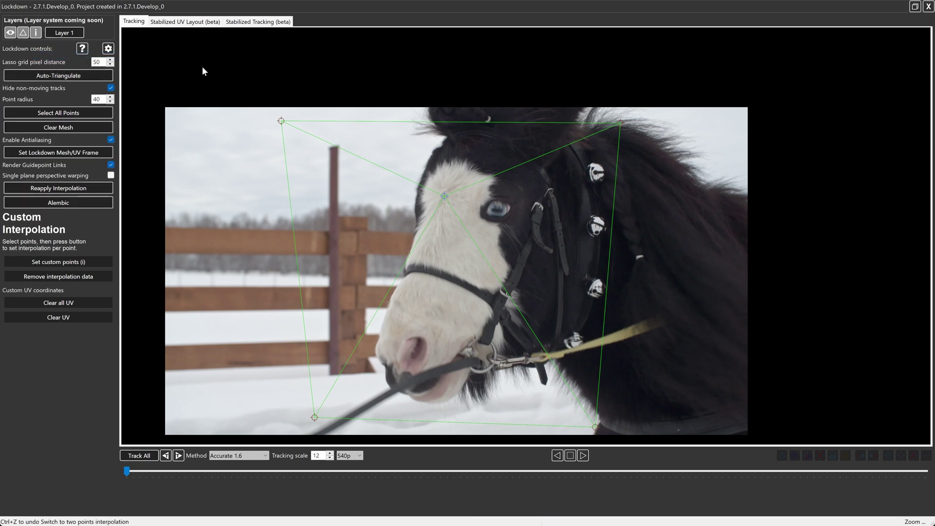
pyautogui.click(243, 21)
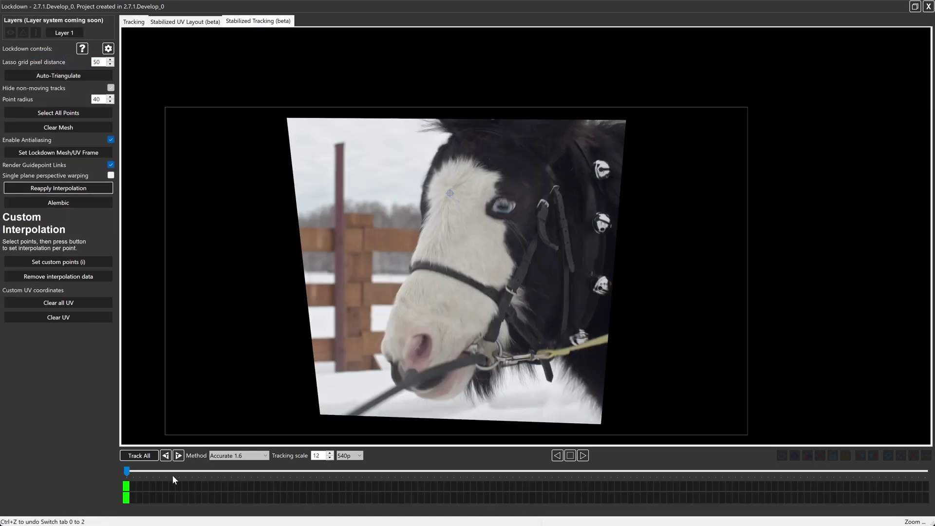
pyautogui.moveTo(131, 475)
pyautogui.mouseDown()
pyautogui.moveTo(925, 472)
pyautogui.moveTo(127, 472)
pyautogui.mouseUp()
# Place a second tracking point on the horse's muzzle, just above the nostril, in the first stabilized frame
pyautogui.scroll(1, 443, 331)
pyautogui.scroll(1, 443, 332)
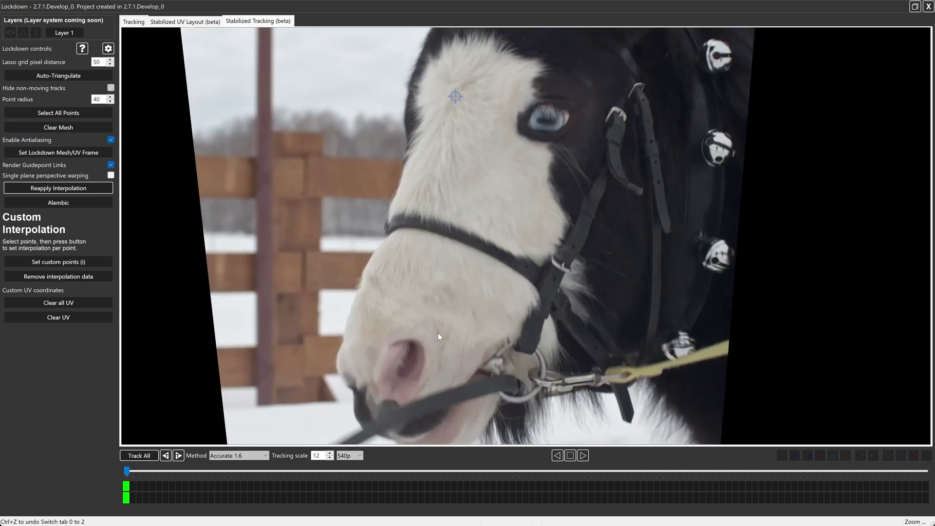
pyautogui.click(438, 333)
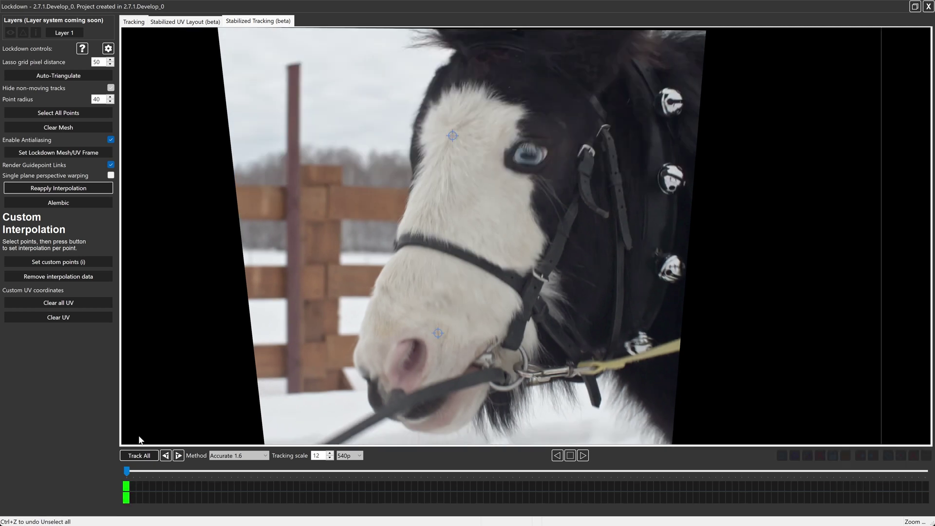
# Track the muzzle point through all frames and rebuild the mesh with auto-triangulation so it includes that point
pyautogui.click(139, 456)
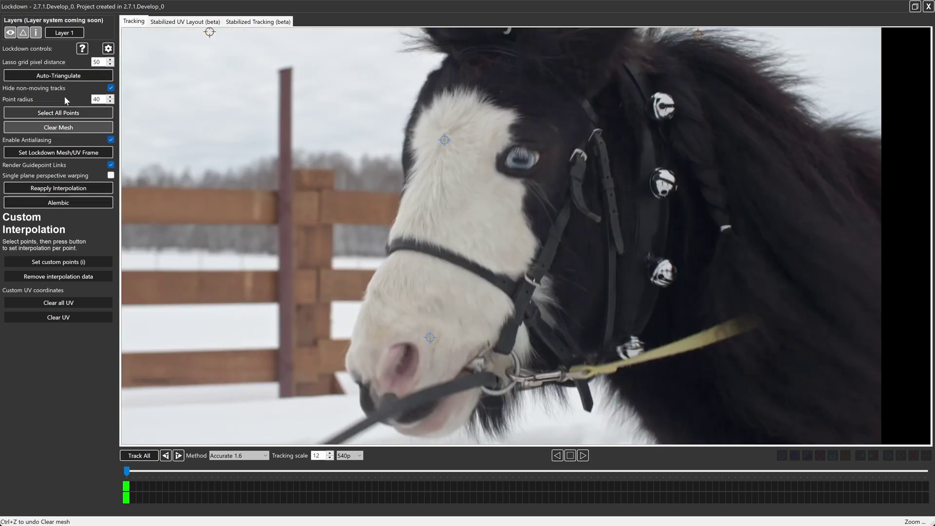
pyautogui.click(29, 75)
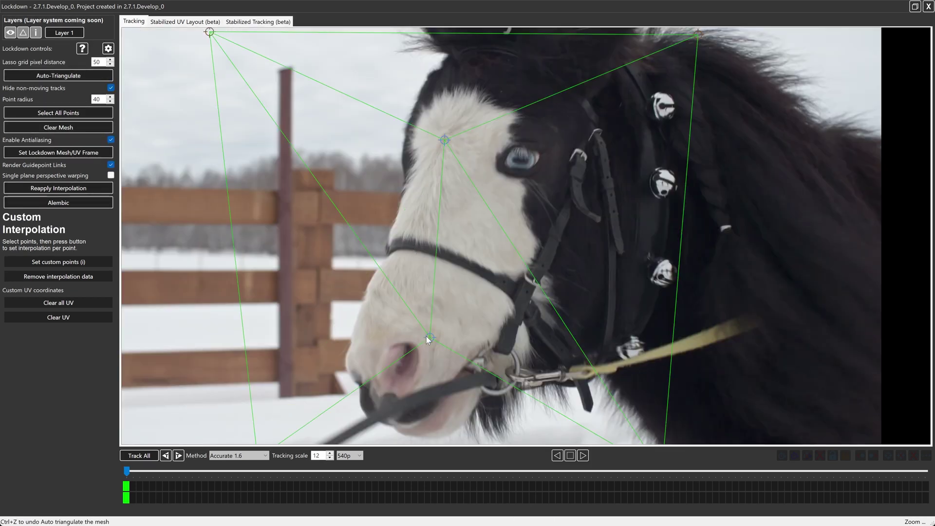
pyautogui.scroll(-2, 397, 276)
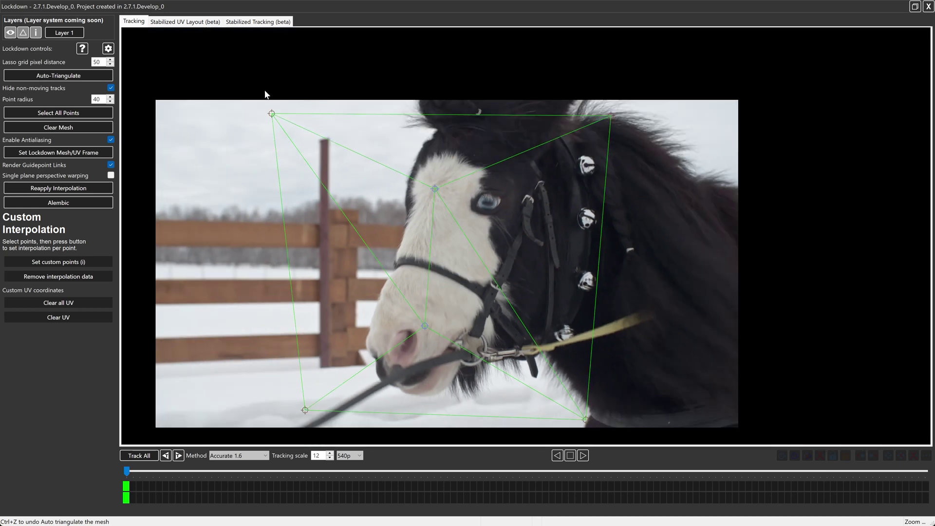
# Hide the mesh edges and check an early frame of the horse in the stabilized tracking view
pyautogui.click(23, 33)
pyautogui.moveTo(127, 471); pyautogui.dragTo(153, 474)
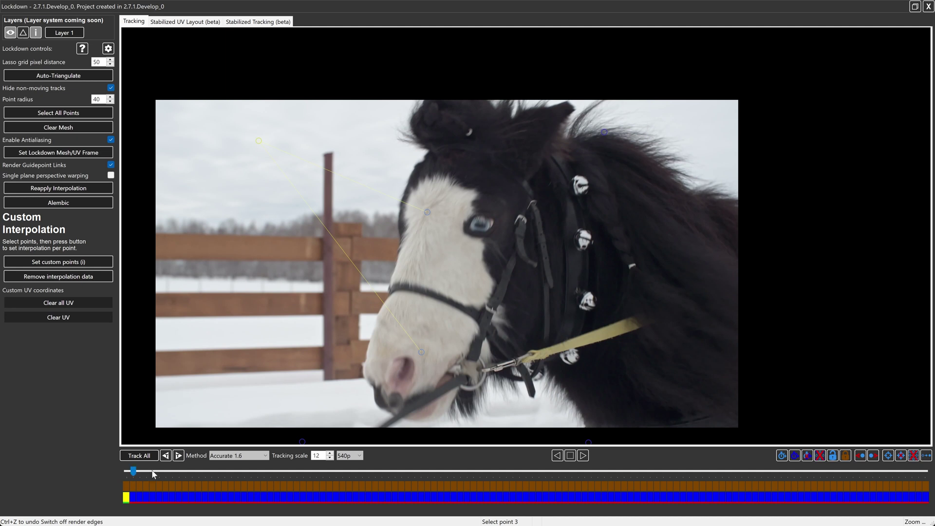
pyautogui.click(254, 21)
pyautogui.moveTo(381, 231); pyautogui.dragTo(415, 208)
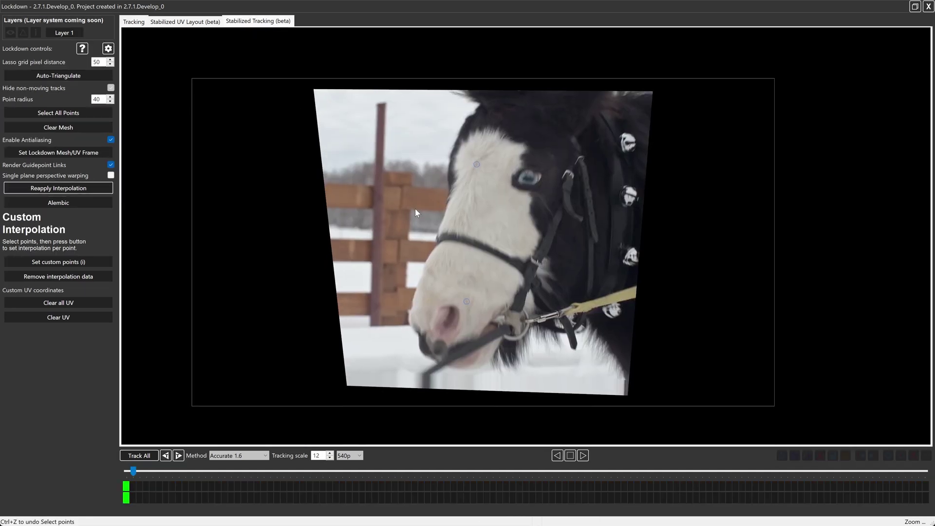
# Place twelve more tracking points across the horse's forehead, eye edge, cheek, nose and muzzle on the first stabilized frame
pyautogui.scroll(1, 415, 209)
pyautogui.moveTo(131, 472)
pyautogui.mouseDown()
pyautogui.moveTo(906, 475)
pyautogui.moveTo(189, 457)
pyautogui.moveTo(931, 471)
pyautogui.moveTo(127, 472)
pyautogui.mouseUp()
pyautogui.click(434, 285)
pyautogui.click(566, 232)
pyautogui.click(547, 146)
pyautogui.click(518, 118)
pyautogui.click(479, 125)
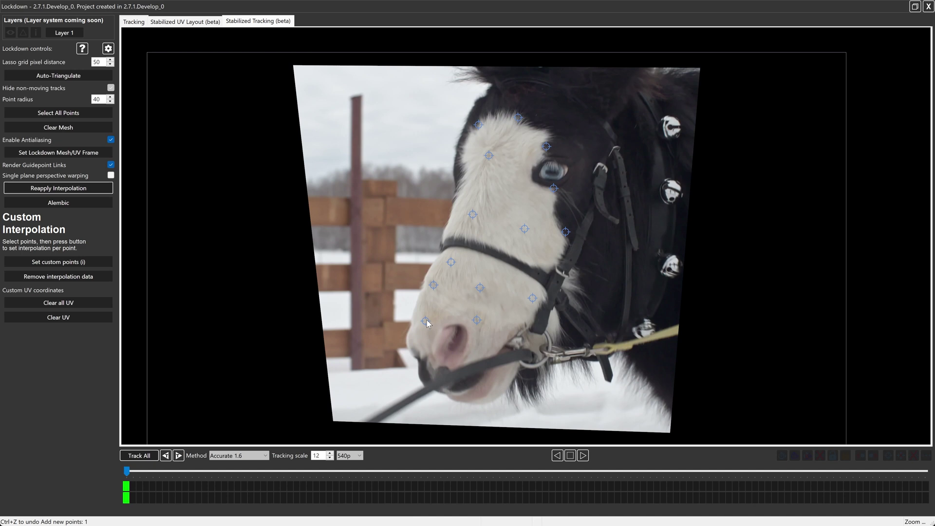
# Preview the new points over the clip in the regular and stabilized views, and track them through all frames
pyautogui.moveTo(126, 471); pyautogui.dragTo(926, 471)
pyautogui.click(134, 21)
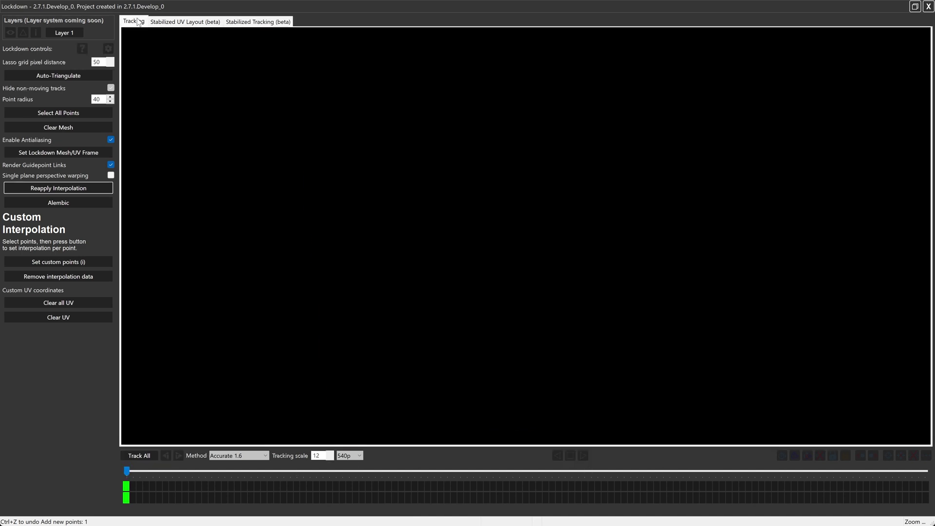
pyautogui.click(139, 456)
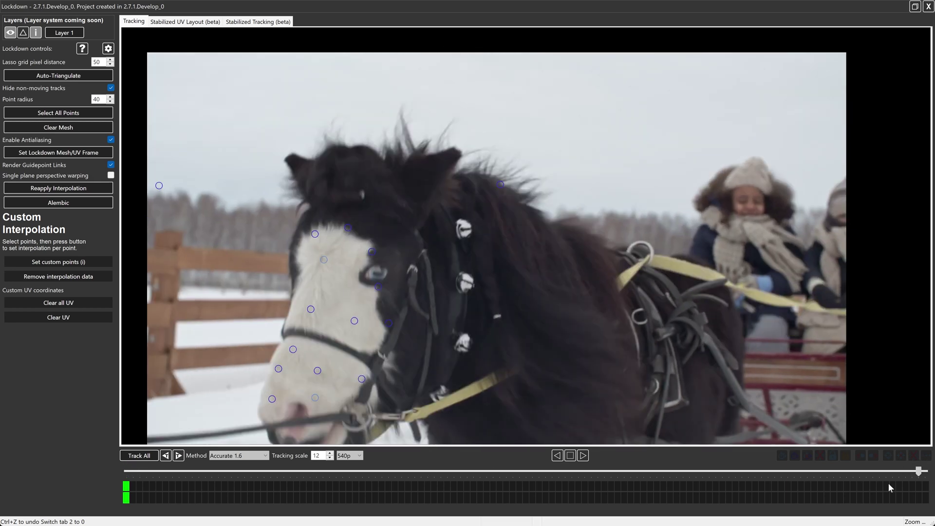
pyautogui.moveTo(891, 488); pyautogui.dragTo(1, 455)
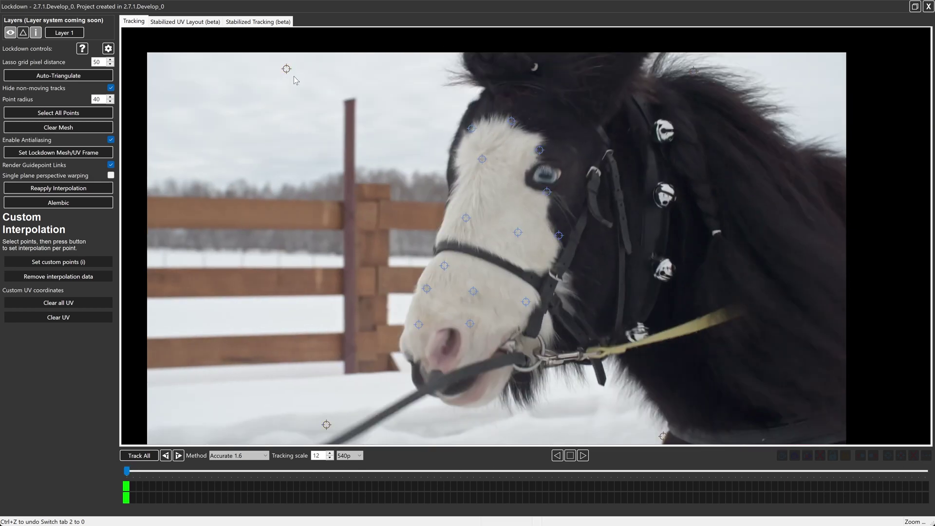
pyautogui.click(261, 23)
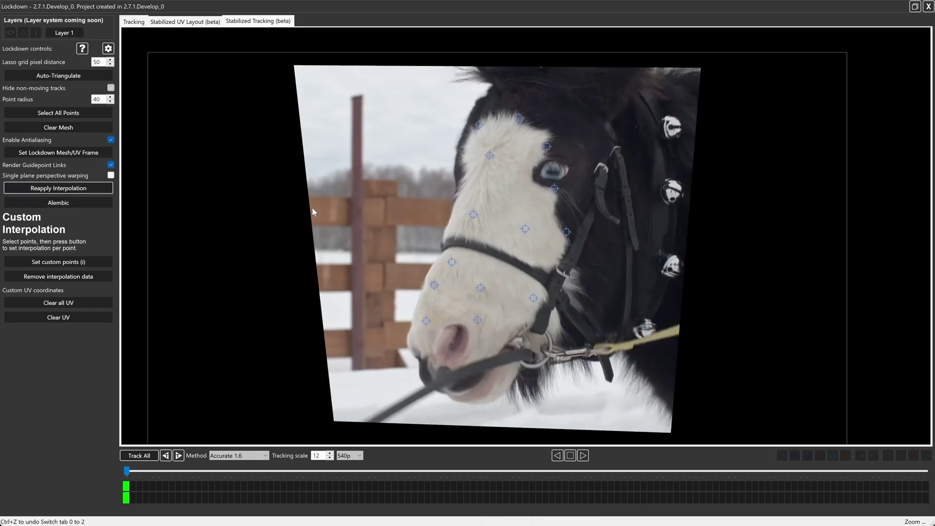
pyautogui.click(134, 456)
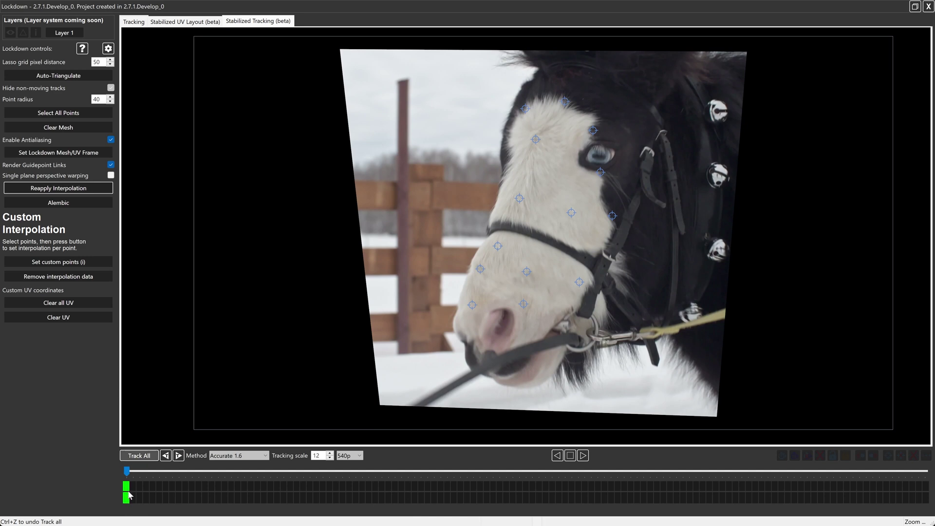
pyautogui.moveTo(127, 473); pyautogui.dragTo(2, 499)
# Set the point at the front edge of the muzzle to not track from the frame where it disappears from view
pyautogui.moveTo(505, 305); pyautogui.dragTo(502, 314)
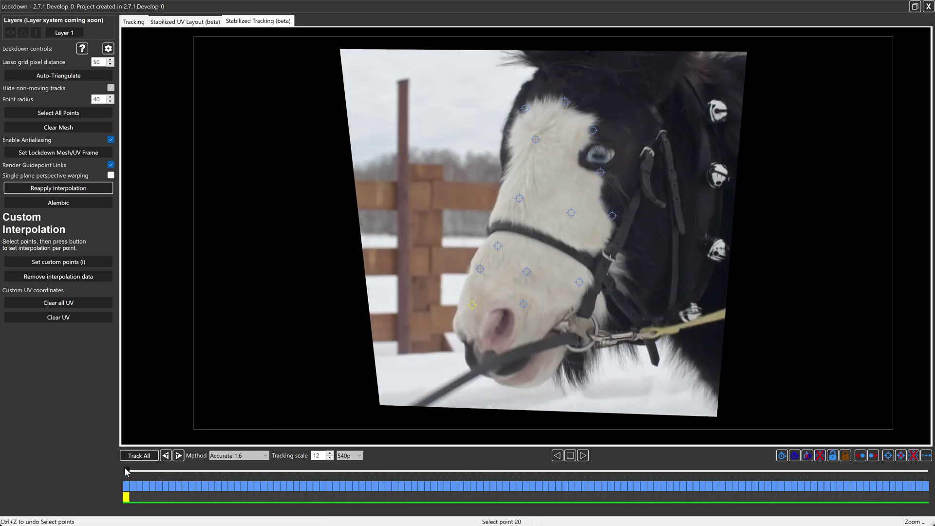
pyautogui.moveTo(126, 471)
pyautogui.mouseDown()
pyautogui.moveTo(267, 475)
pyautogui.moveTo(239, 475)
pyautogui.mouseUp()
pyautogui.click(795, 456)
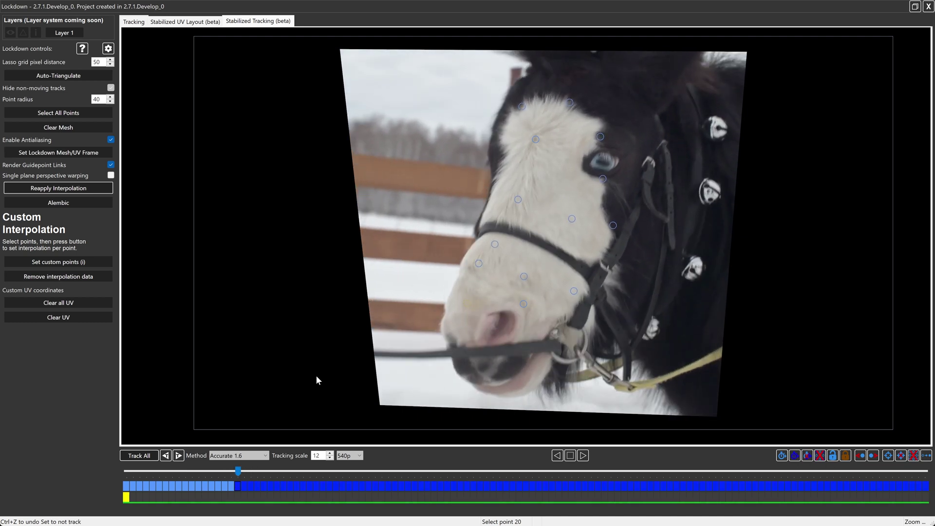
pyautogui.moveTo(241, 472); pyautogui.dragTo(395, 477)
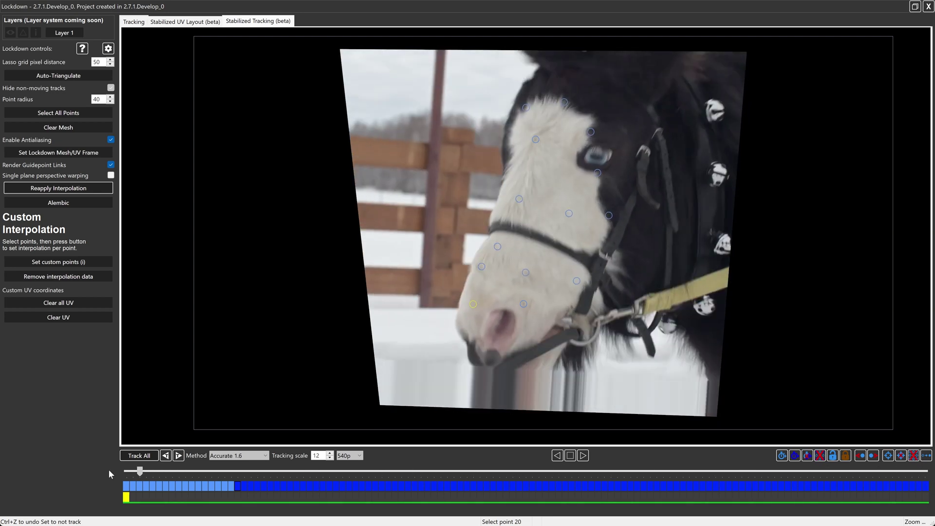
# Auto-triangulate the mesh again in the tracking view to include the new points, and review the stabilized result
pyautogui.click(135, 21)
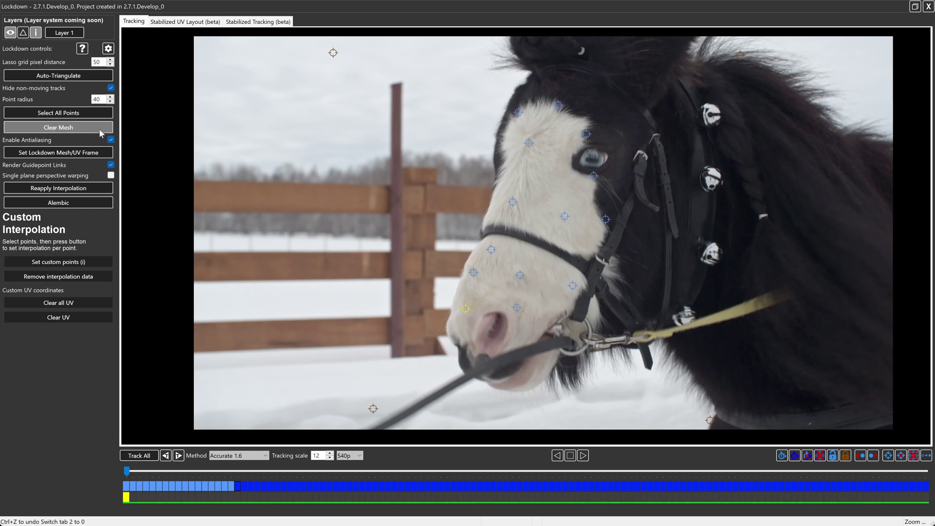
pyautogui.click(83, 75)
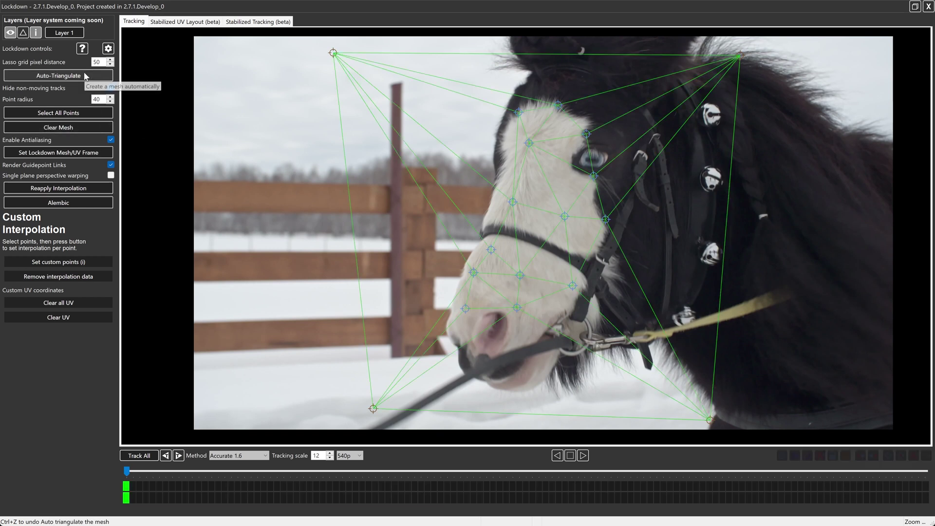
pyautogui.click(248, 22)
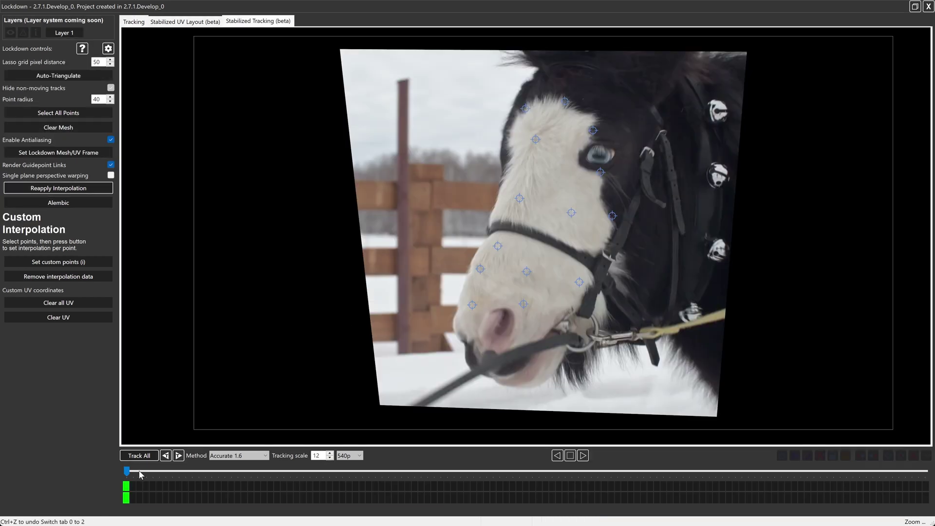
pyautogui.moveTo(127, 472); pyautogui.dragTo(31, 464)
# Reapply the interpolation and inspect the front muzzle point on an early frame of the tracking view
pyautogui.click(139, 21)
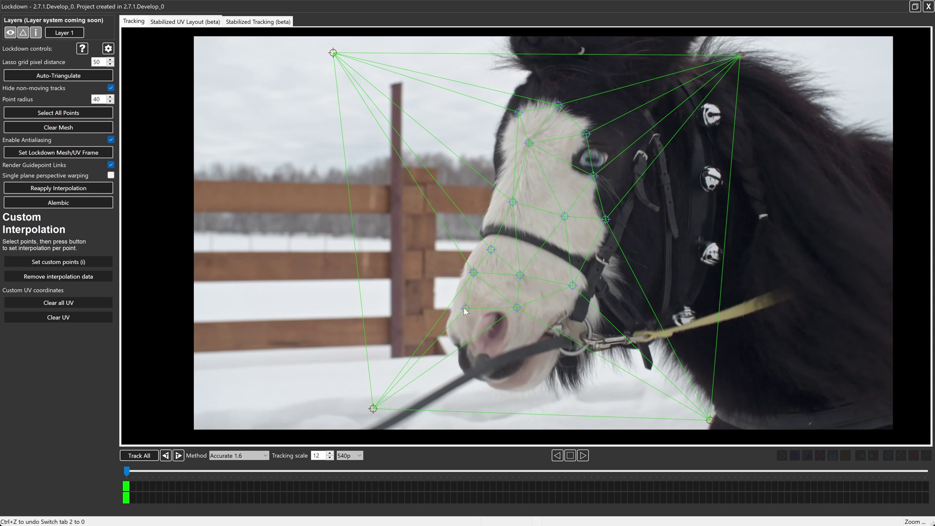
pyautogui.click(467, 314)
pyautogui.moveTo(127, 472); pyautogui.dragTo(228, 474)
pyautogui.click(100, 188)
pyautogui.click(315, 270)
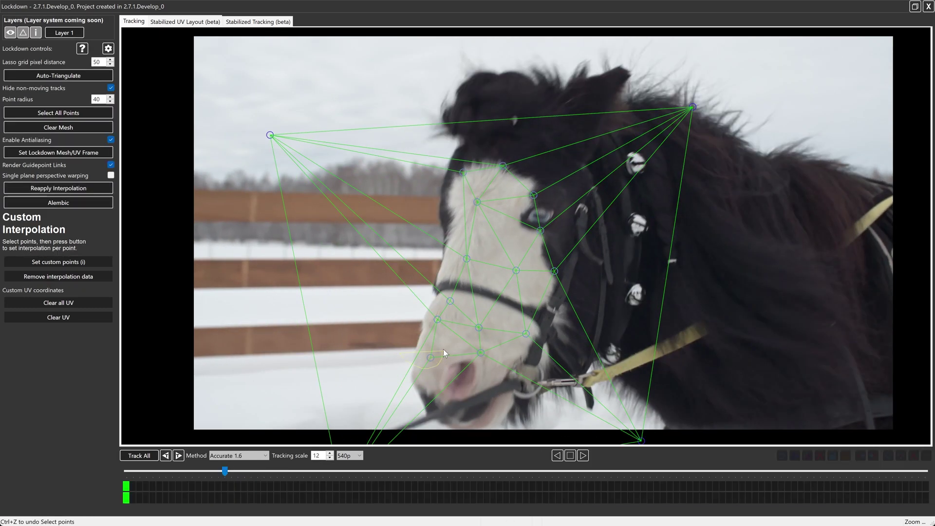
pyautogui.click(431, 358)
pyautogui.moveTo(224, 473); pyautogui.dragTo(127, 472)
# Correct the cheek point below the horse's eye on the last stabilized frame by shifting it slightly down and toward the nose
pyautogui.click(268, 27)
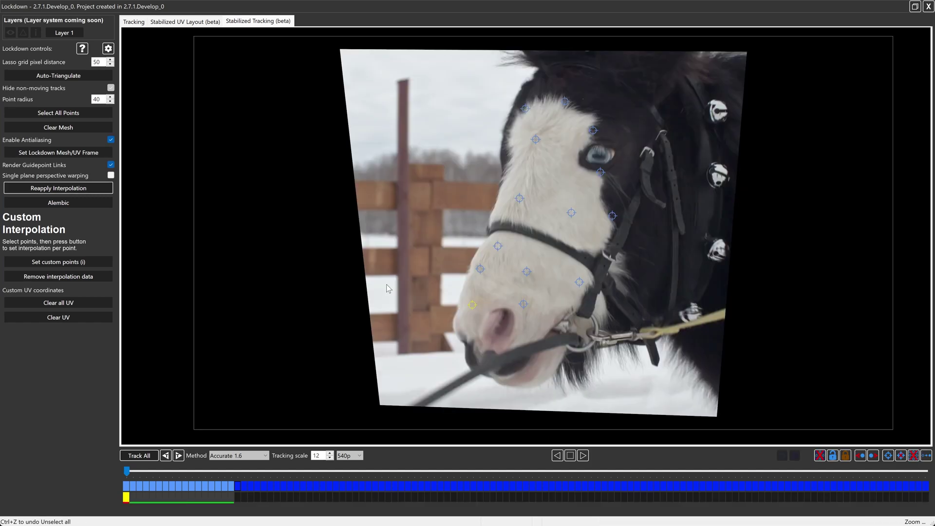
pyautogui.moveTo(128, 472); pyautogui.dragTo(926, 471)
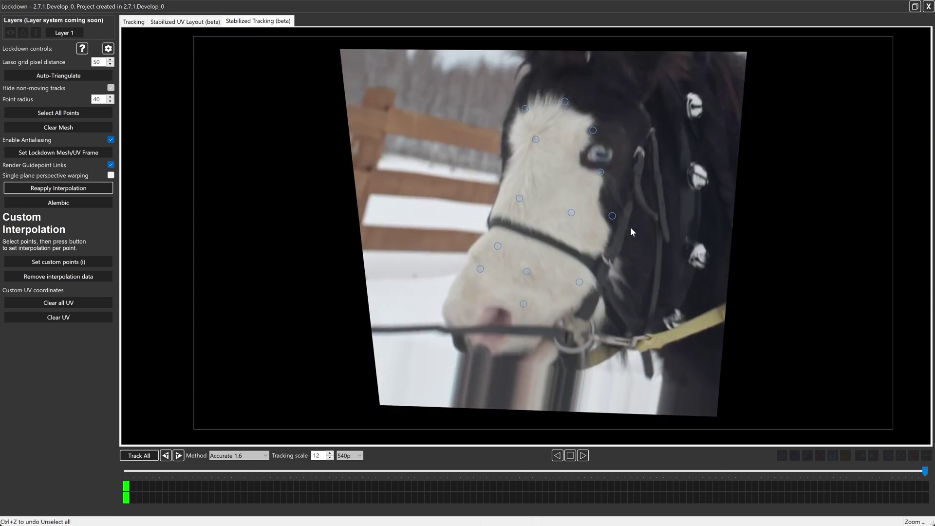
pyautogui.click(612, 218)
pyautogui.moveTo(611, 220); pyautogui.dragTo(612, 216)
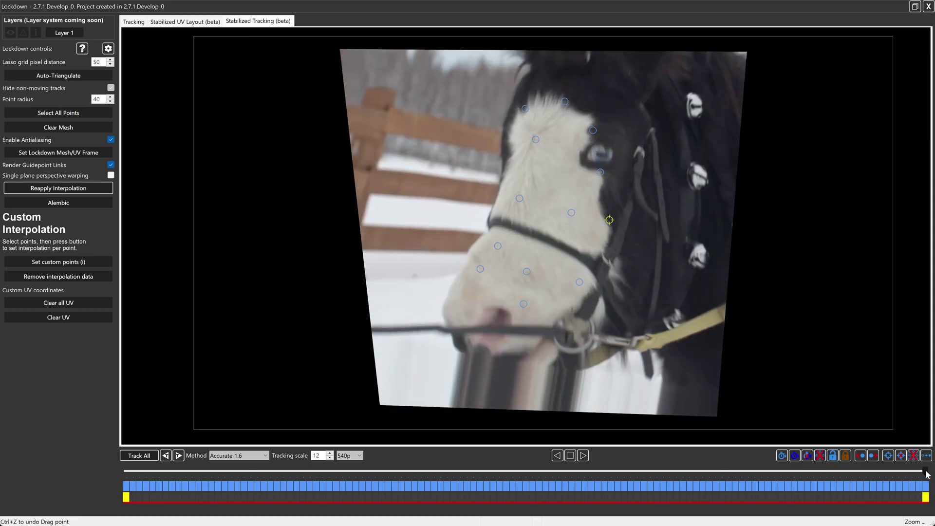
pyautogui.moveTo(926, 471)
pyautogui.mouseDown()
pyautogui.moveTo(2, 468)
pyautogui.moveTo(925, 472)
pyautogui.mouseUp()
pyautogui.scroll(5, 553, 180)
pyautogui.scroll(-2, 432, 296)
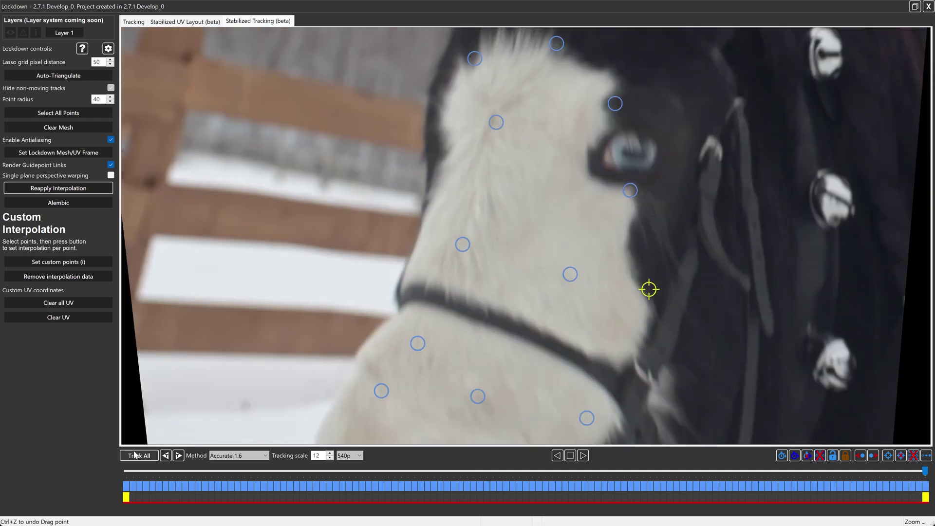
# Correct the nose point just below the noseband on an early frame by shifting it slightly down and toward the muzzle
pyautogui.click(125, 472)
pyautogui.moveTo(126, 471); pyautogui.dragTo(3, 485)
pyautogui.click(418, 343)
pyautogui.moveTo(126, 472); pyautogui.dragTo(225, 471)
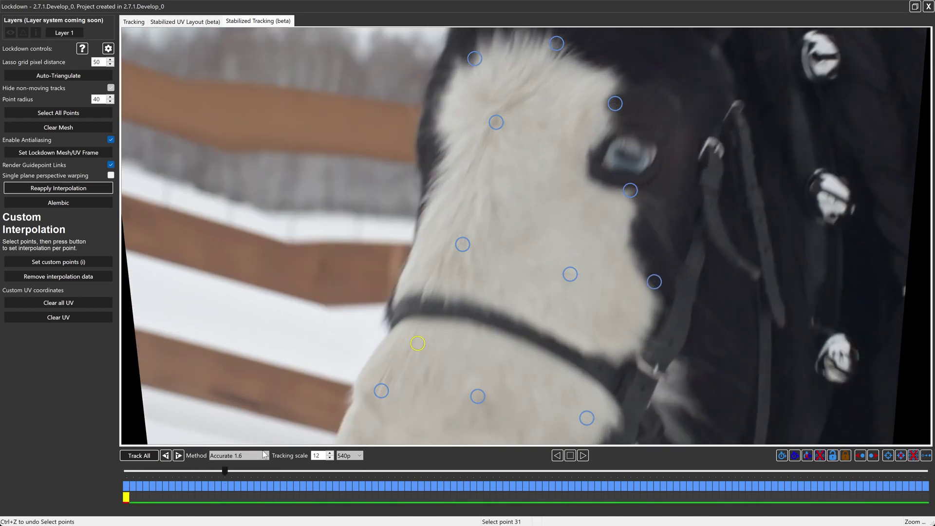
pyautogui.moveTo(418, 343); pyautogui.dragTo(412, 350)
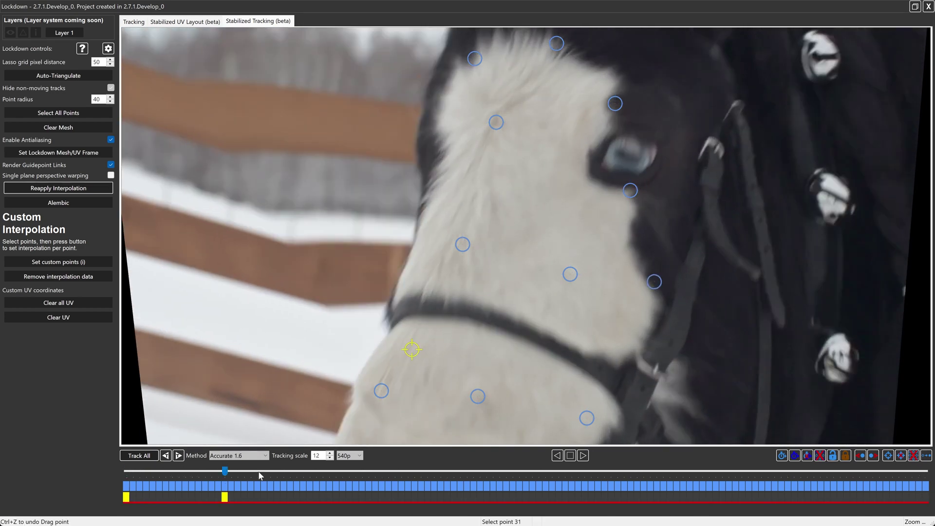
# Deselect the corrected point, reapply the interpolation, and review the stabilized head back to the first frame
pyautogui.moveTo(253, 476); pyautogui.dragTo(382, 477)
pyautogui.click(445, 326)
pyautogui.click(73, 190)
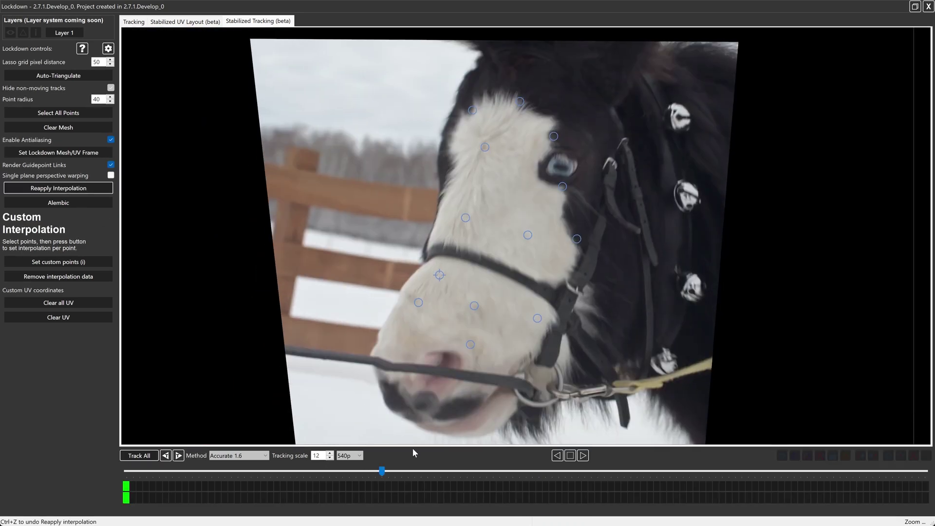
pyautogui.moveTo(382, 472); pyautogui.dragTo(1, 472)
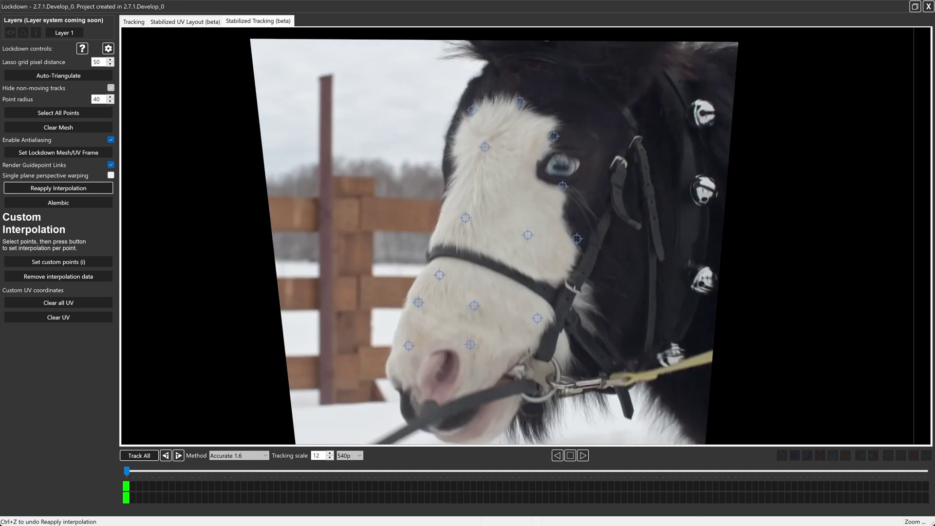